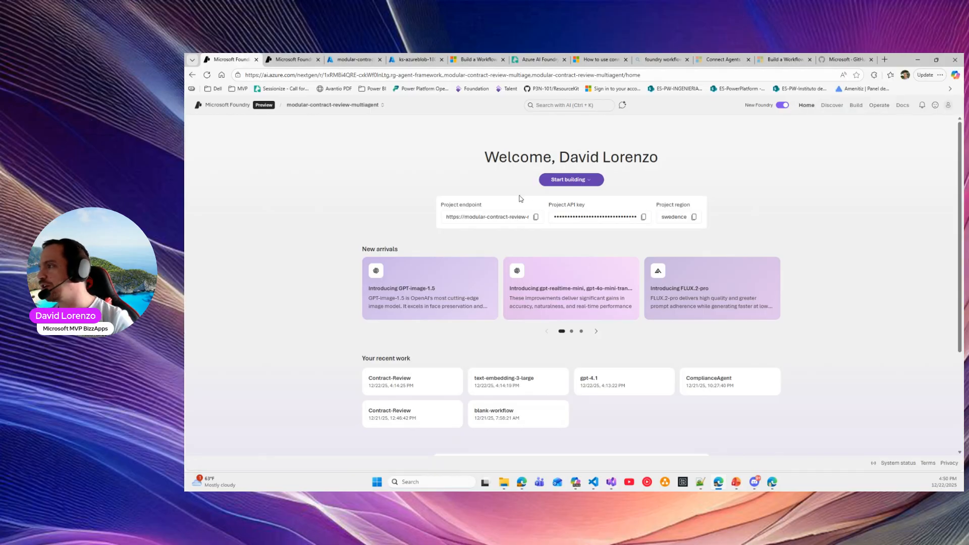
Inspect the project endpoint value and the recent-projects list without switching projects
triple_click(496, 216)
click(304, 152)
click(353, 106)
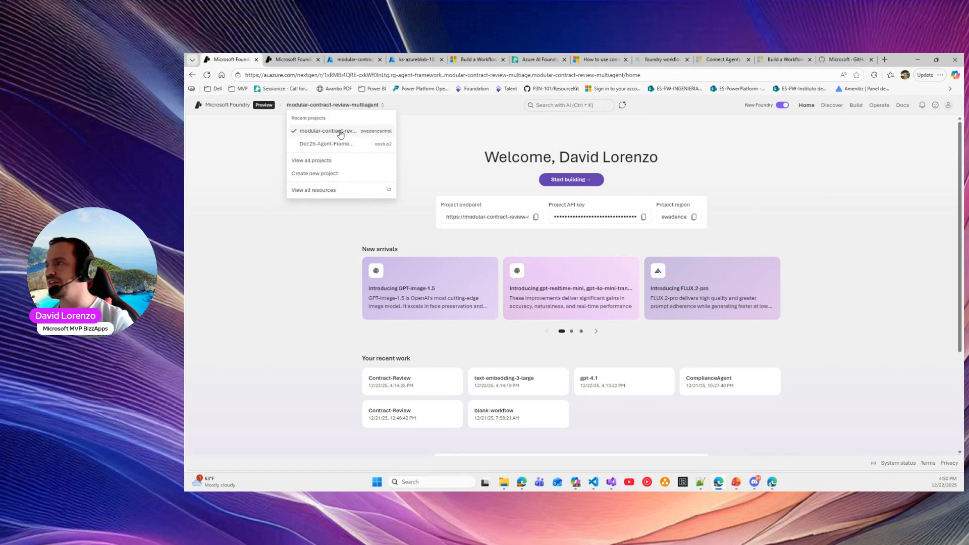
click(424, 137)
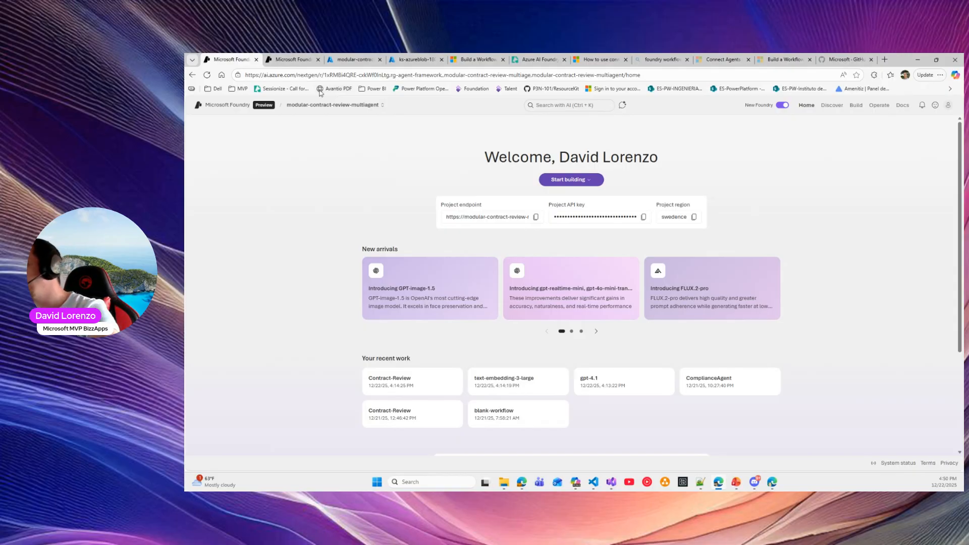
drag(476, 216, 687, 217)
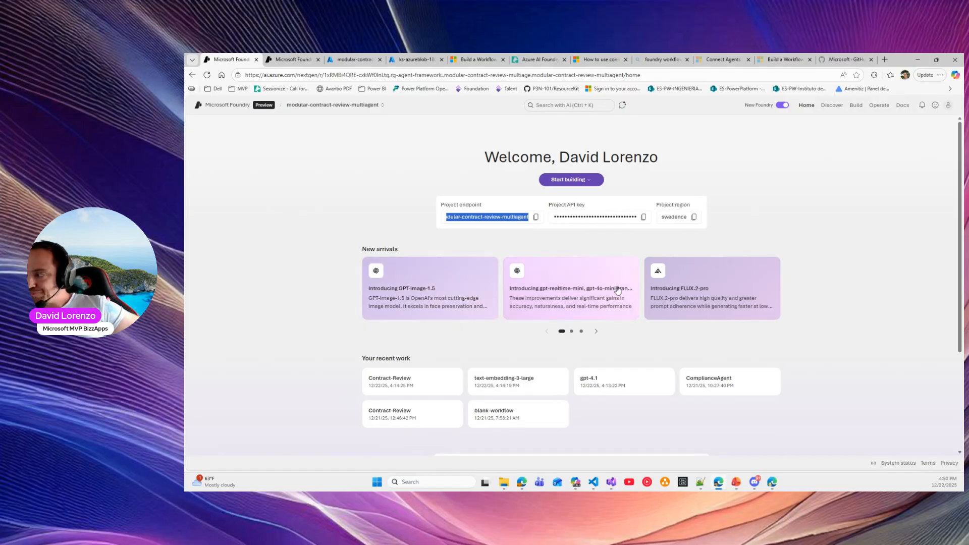
Page the new-arrivals carousel to its last page and expand the Python coding quick start sample
click(596, 331)
click(596, 331)
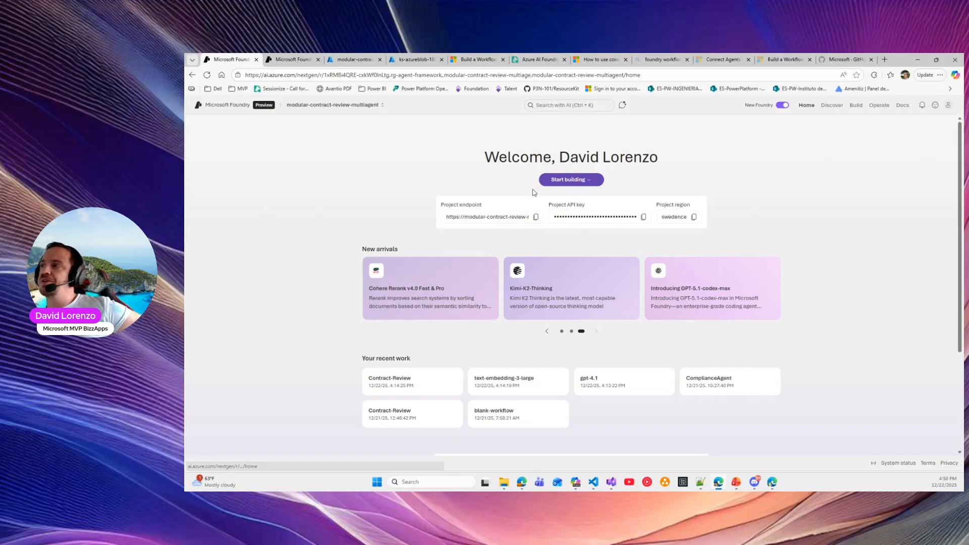
scroll(561, 222, down, 2)
scroll(561, 222, down, 3)
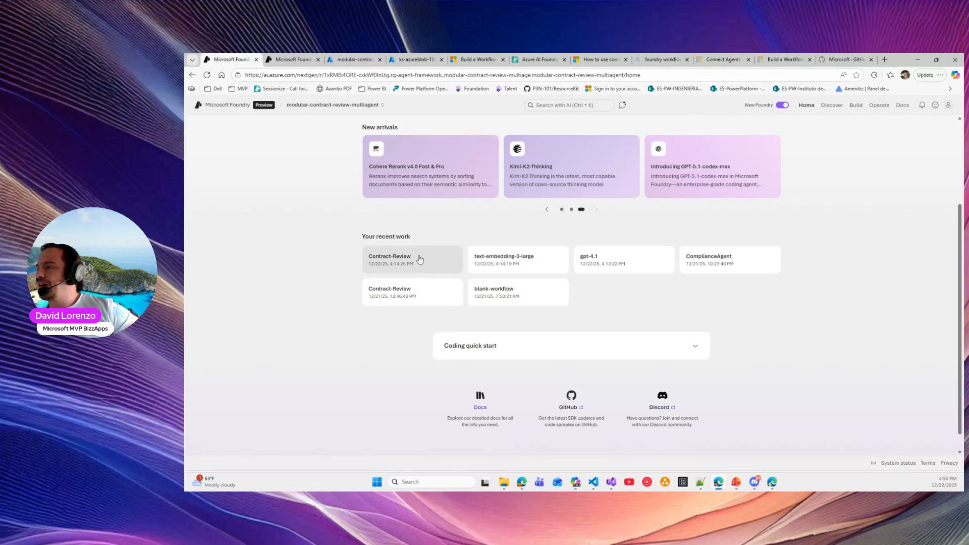
click(697, 348)
scroll(555, 323, down, 5)
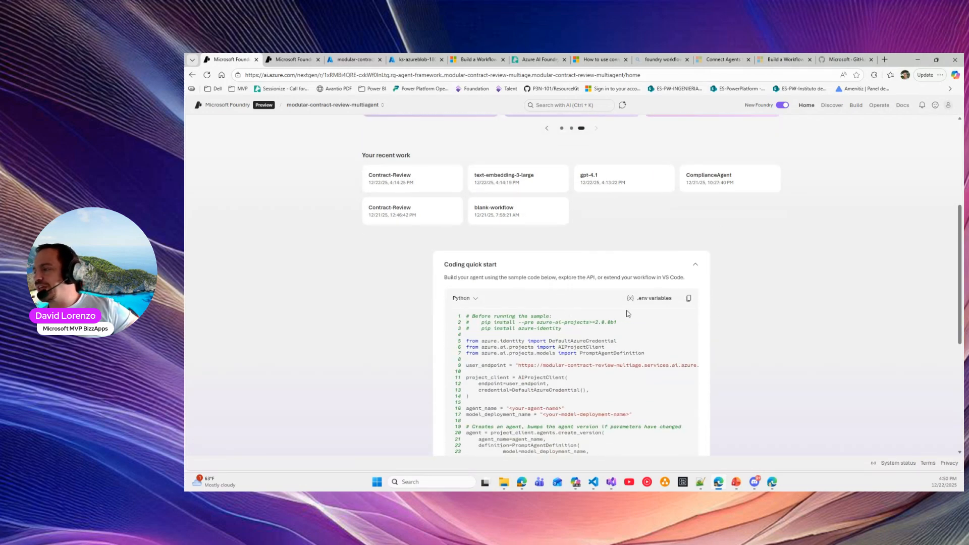
scroll(593, 303, down, 3)
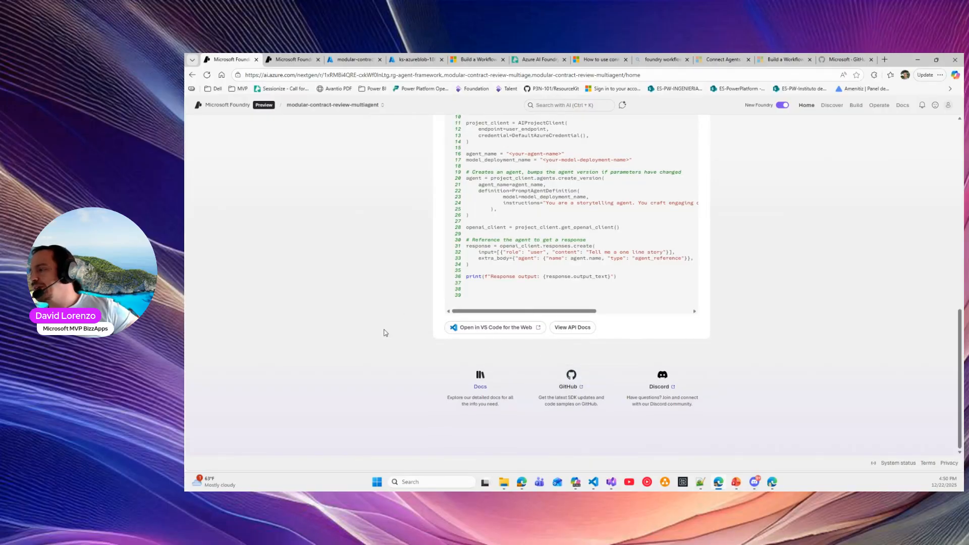
scroll(831, 358, up, 10)
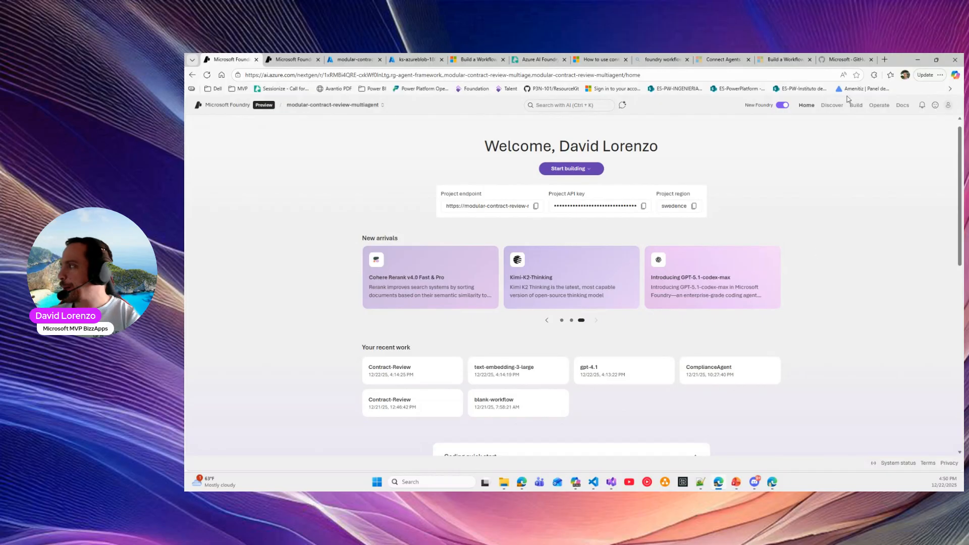
Browse the Discover model overview and the solution templates gallery
click(831, 106)
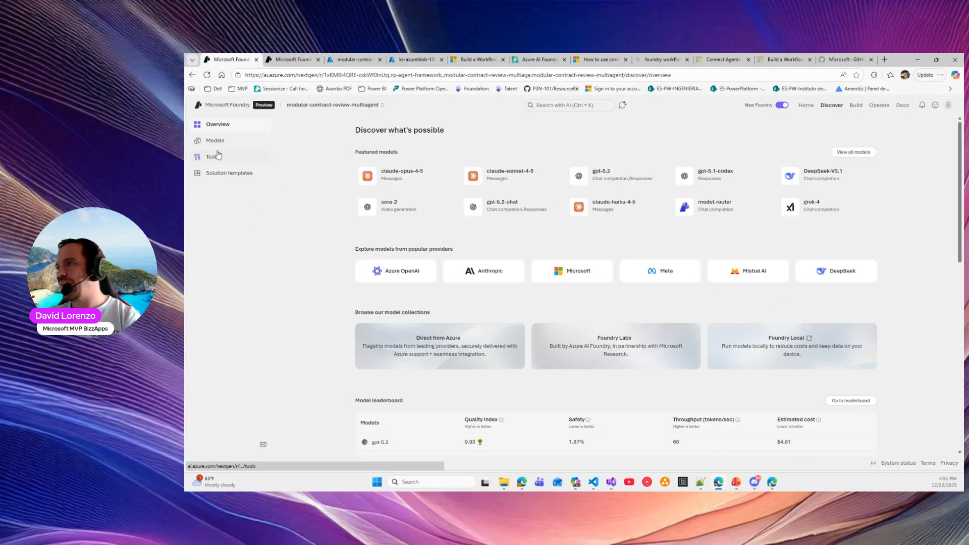
scroll(528, 379, down, 3)
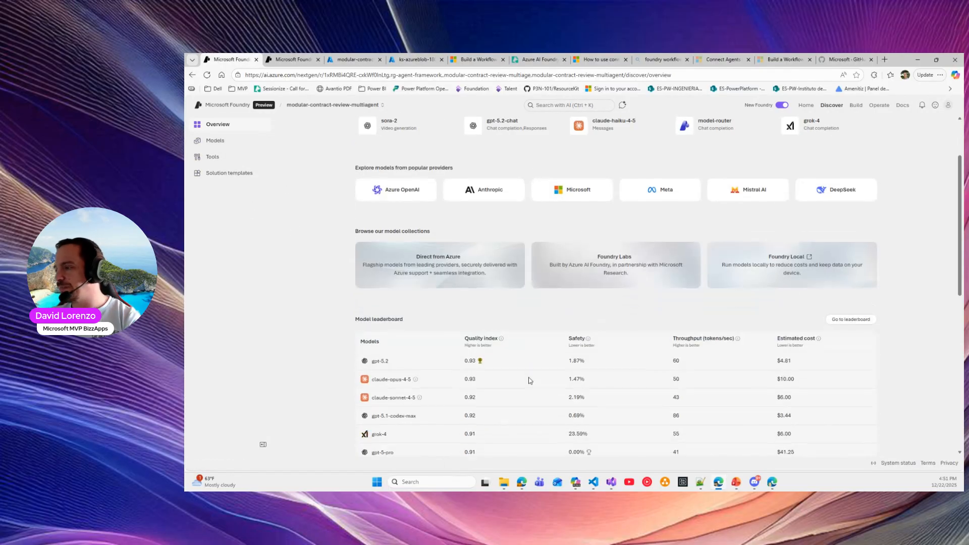
scroll(527, 379, down, 1)
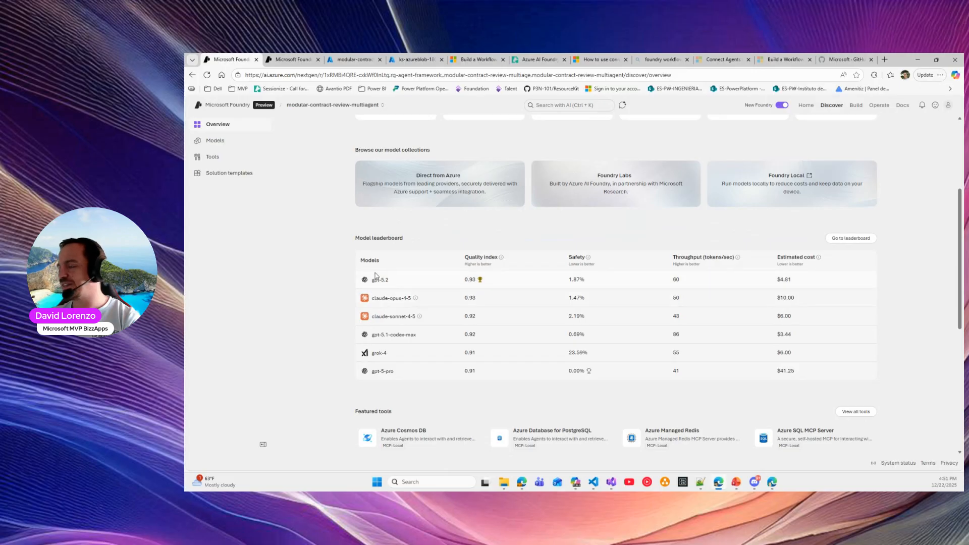
scroll(386, 287, up, 3)
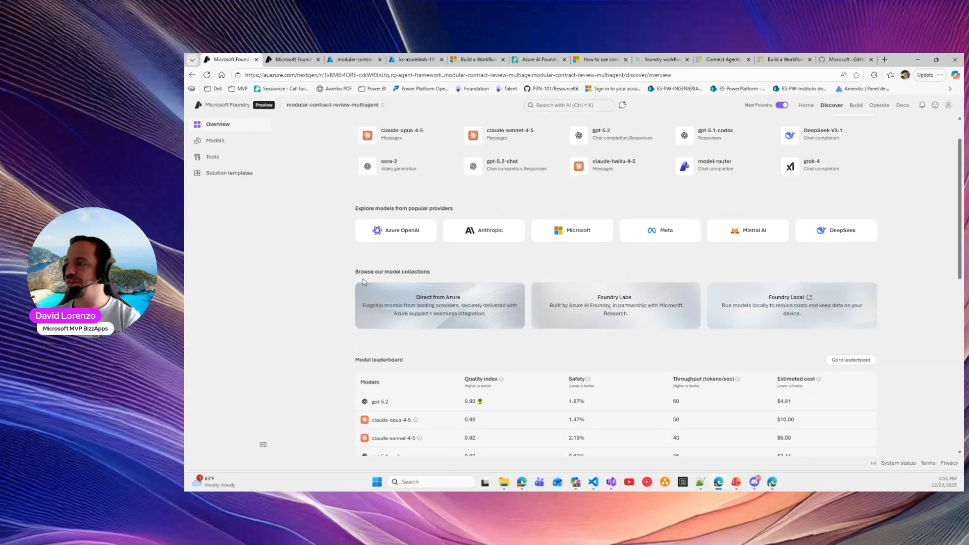
click(225, 173)
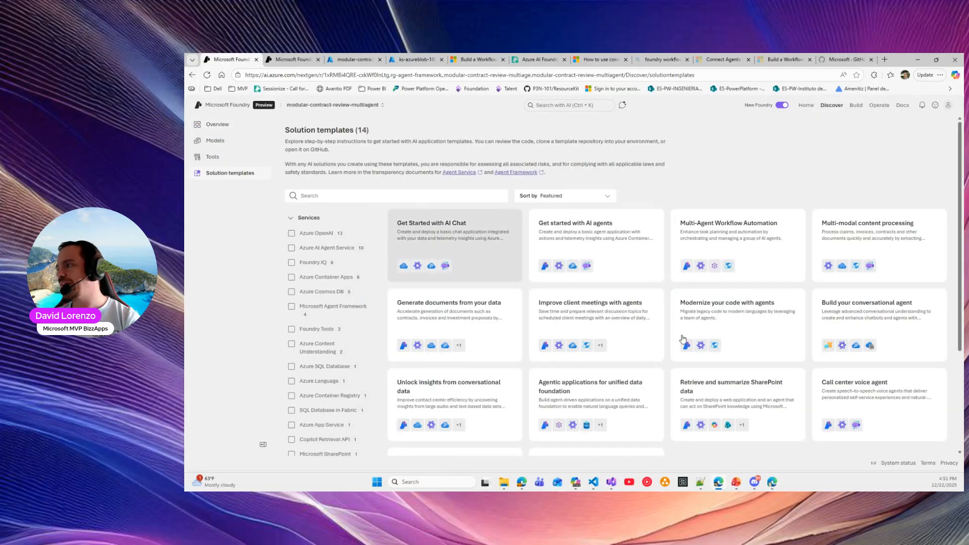
scroll(703, 322, down, 2)
scroll(703, 322, down, 3)
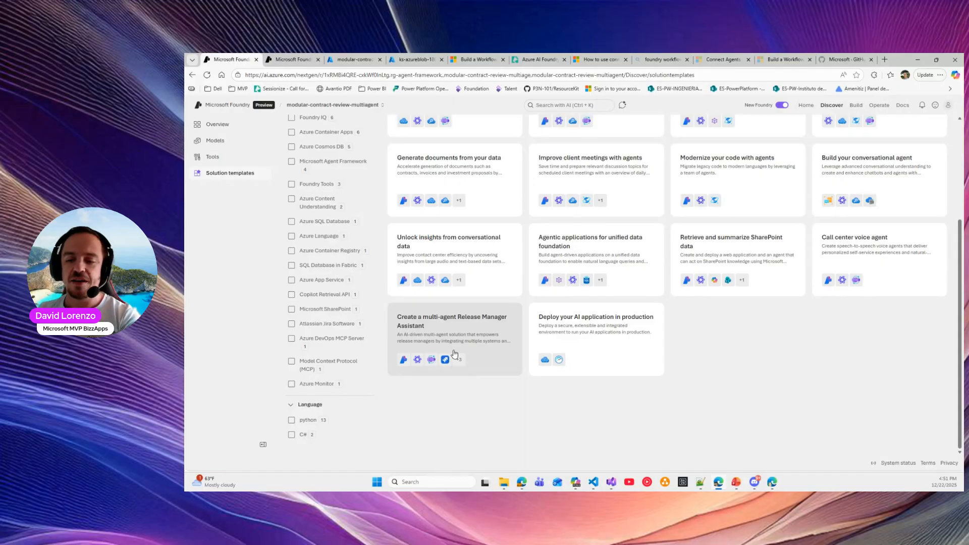
Browse the tools catalogue, then go to the project's list of four agents
click(207, 156)
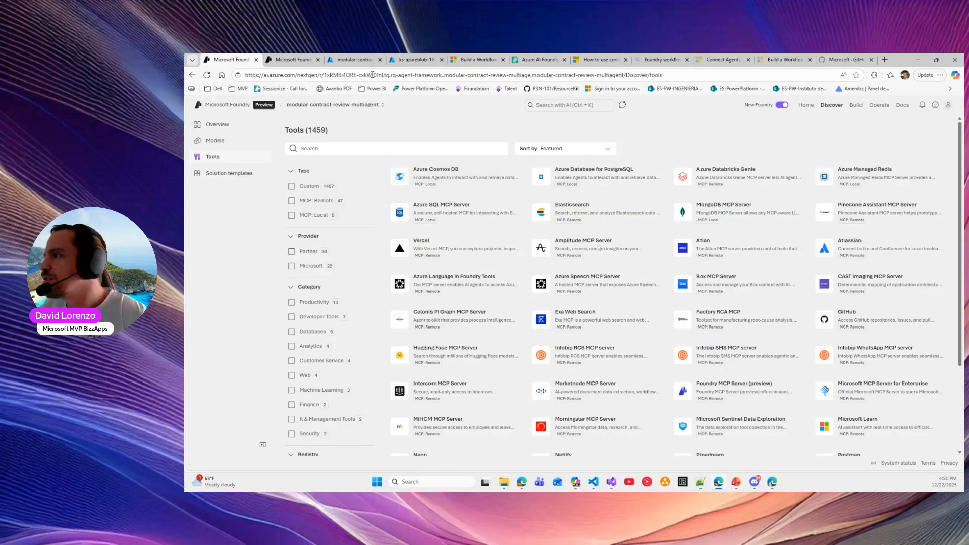
scroll(643, 371, down, 3)
scroll(641, 373, up, 3)
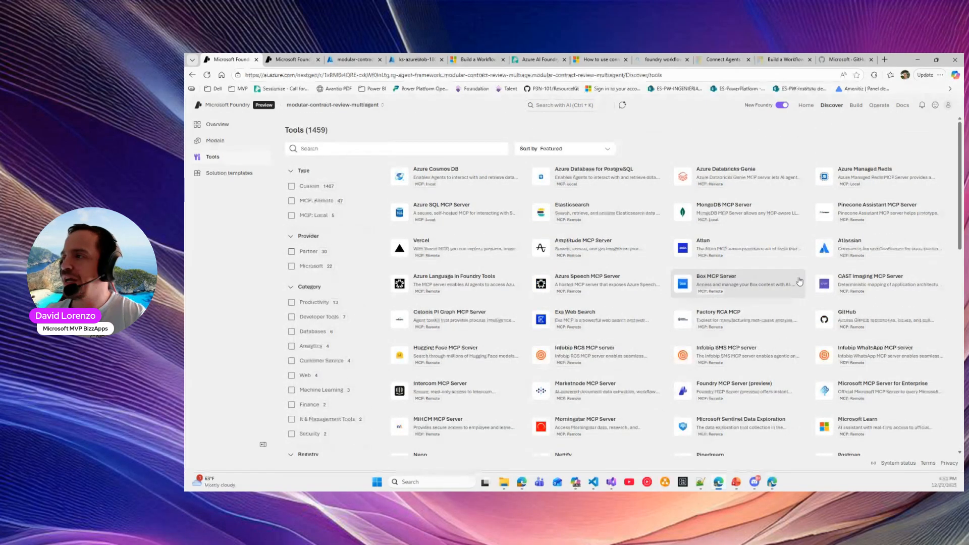
click(856, 107)
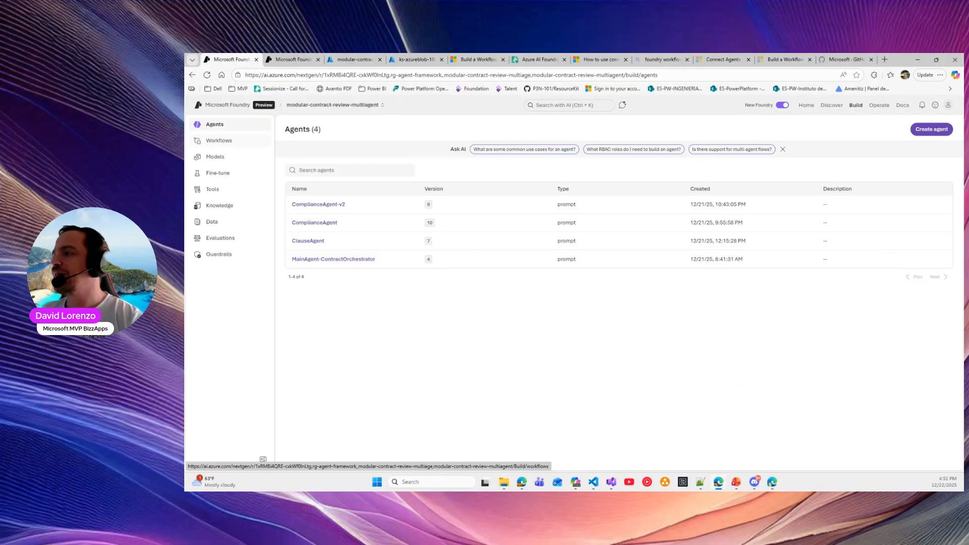
Show the gpt-4.1 and text-embedding-3-large deployments, then bring the Copilot window onto the screen
click(215, 158)
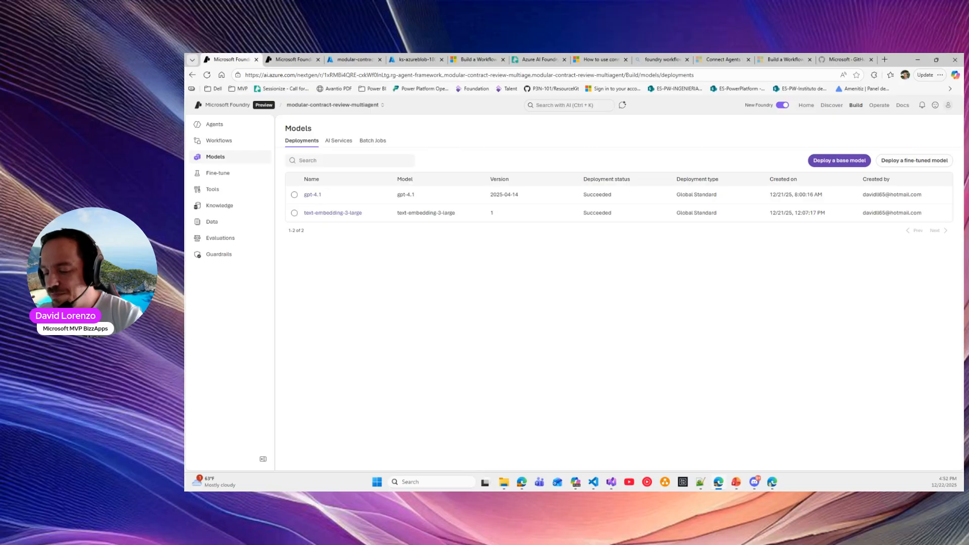
key(alt+Tab)
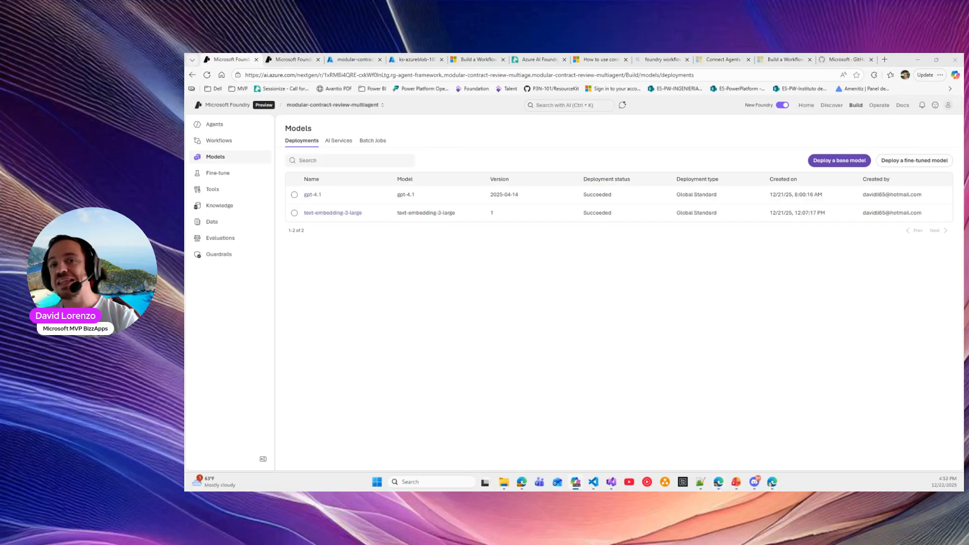
drag(184, 147, 549, 129)
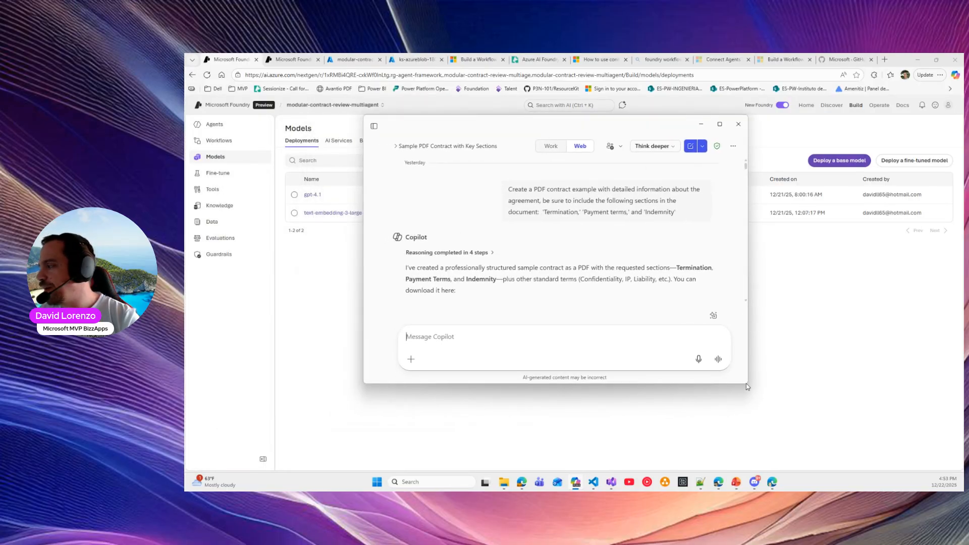
Enlarge Copilot, collapse its sidebar, and highlight the sample-contract and 10-more-contracts prompts
drag(749, 386, 825, 432)
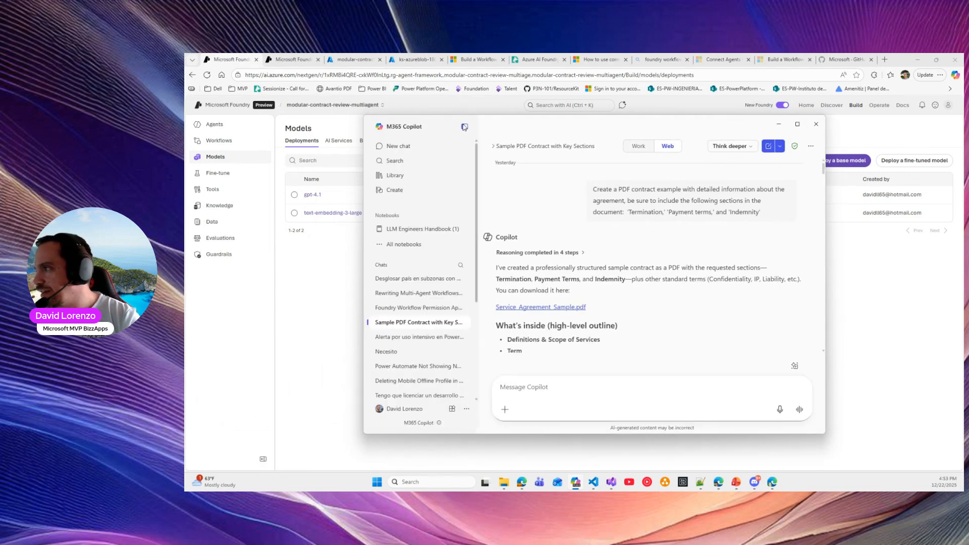
click(464, 127)
drag(548, 189, 720, 209)
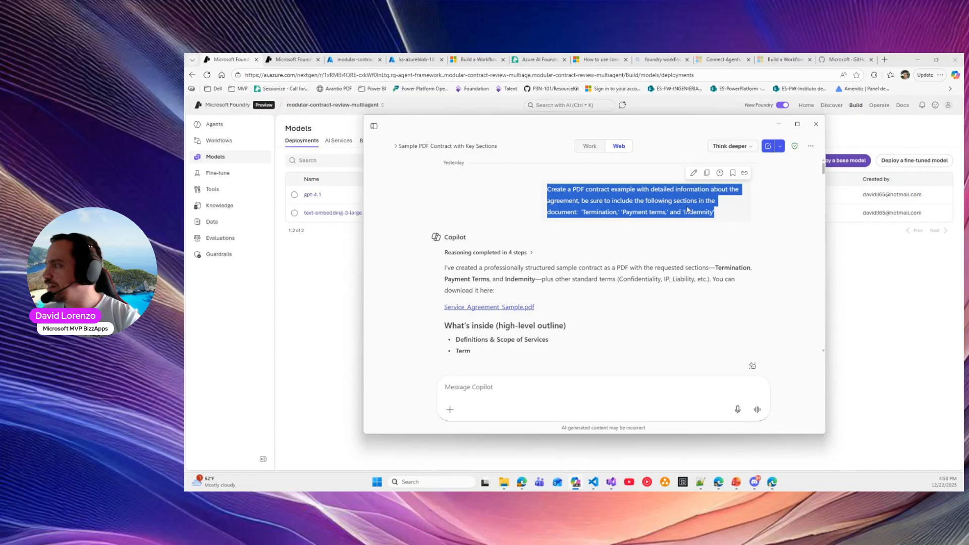
scroll(522, 236, down, 3)
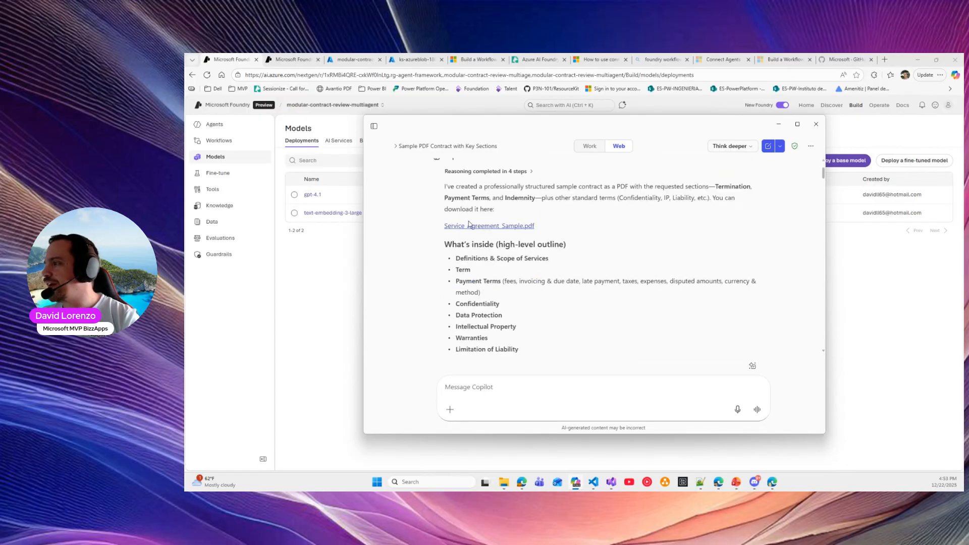
scroll(555, 229, down, 10)
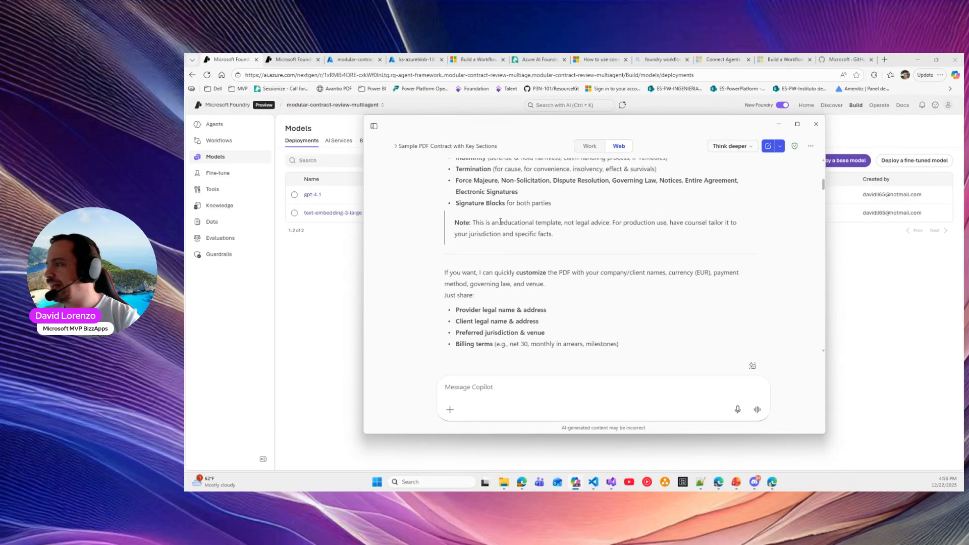
drag(550, 232, 641, 246)
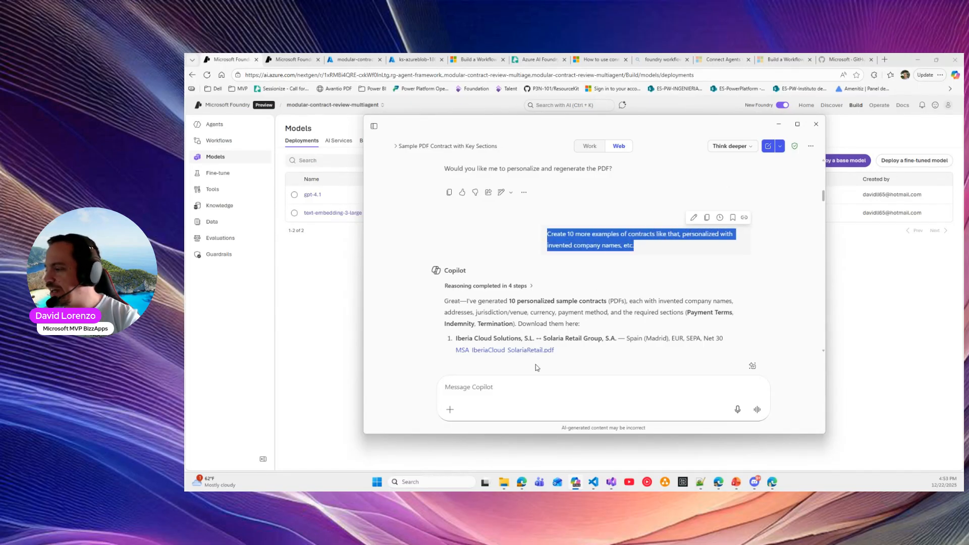
mouse_move(506, 485)
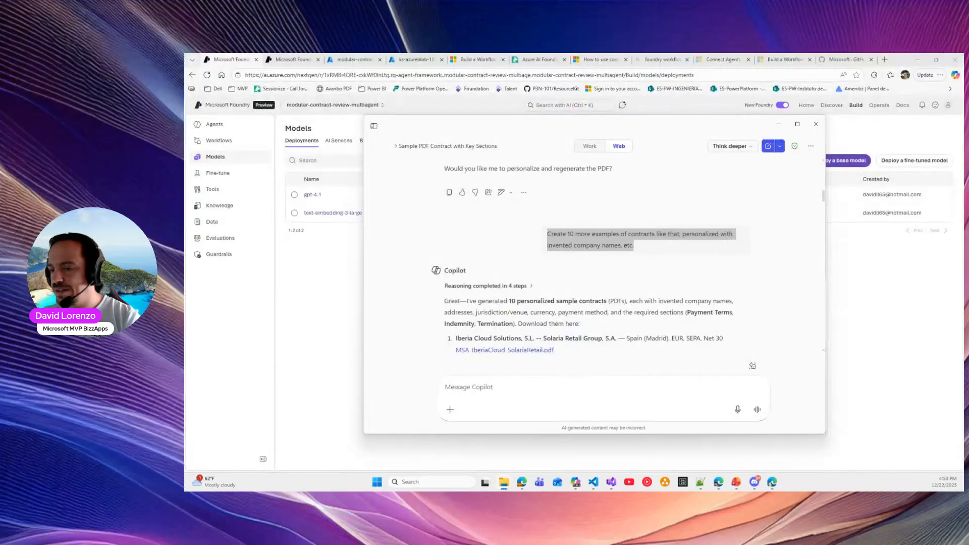
Open MSA_CatalystAILabs_RheinBank.pdf from the Content > Contracts folder in File Explorer
drag(185, 172, 605, 129)
click(531, 193)
double_click(531, 191)
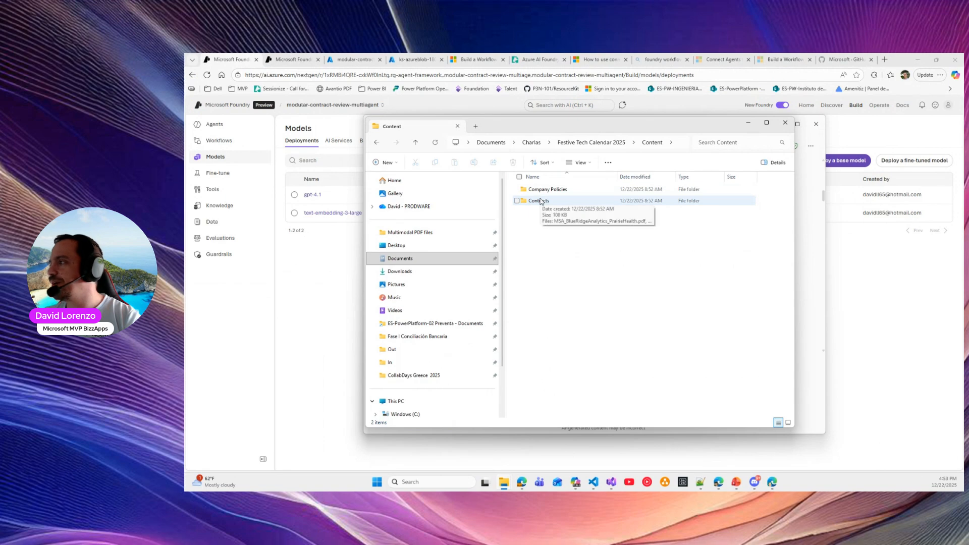
double_click(539, 201)
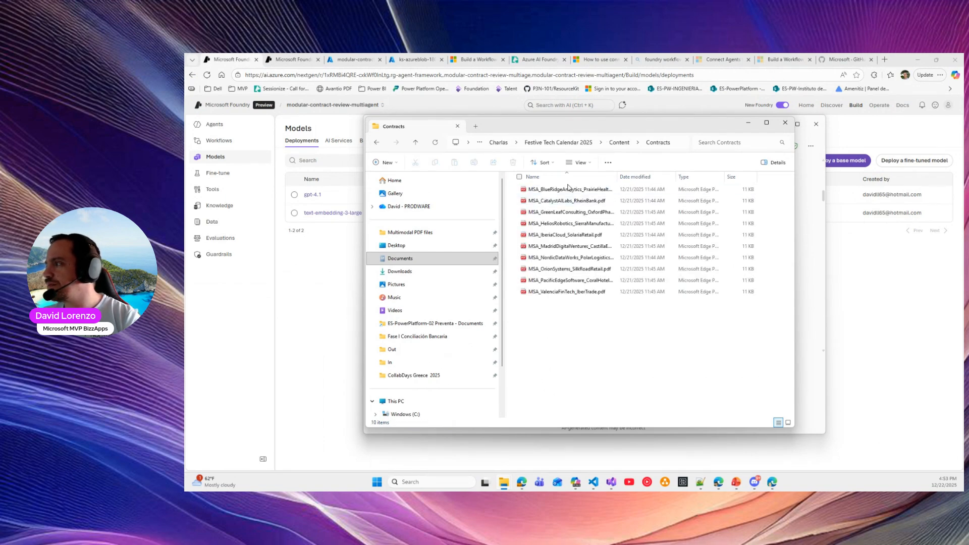
drag(617, 174, 698, 176)
double_click(580, 202)
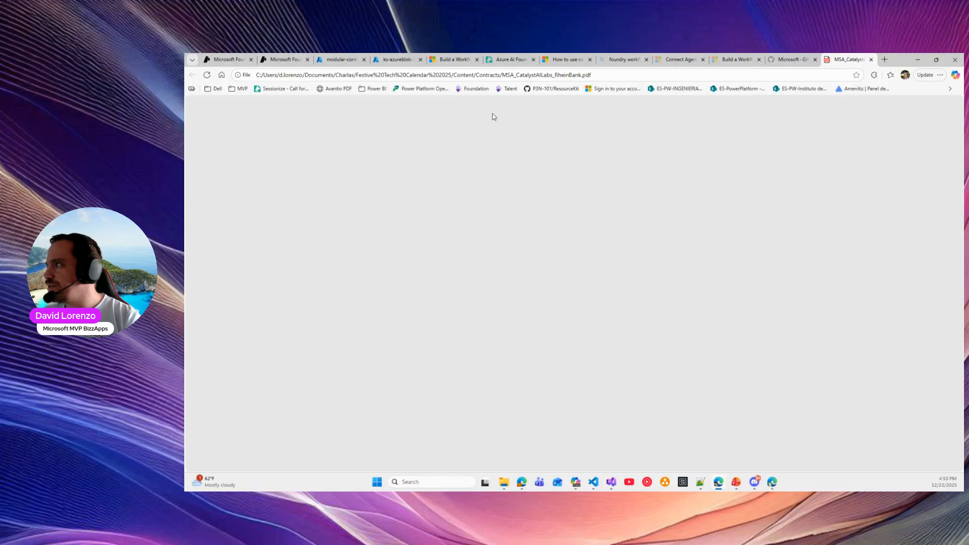
Scroll through the four-page contract, then minimize and restore it from the taskbar
scroll(586, 194, down, 10)
scroll(584, 195, down, 15)
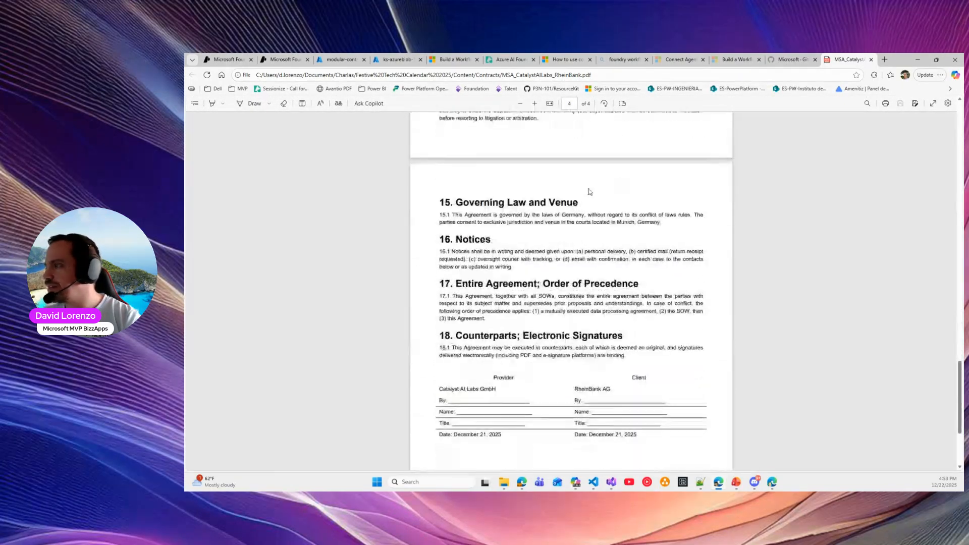
scroll(589, 188, up, 20)
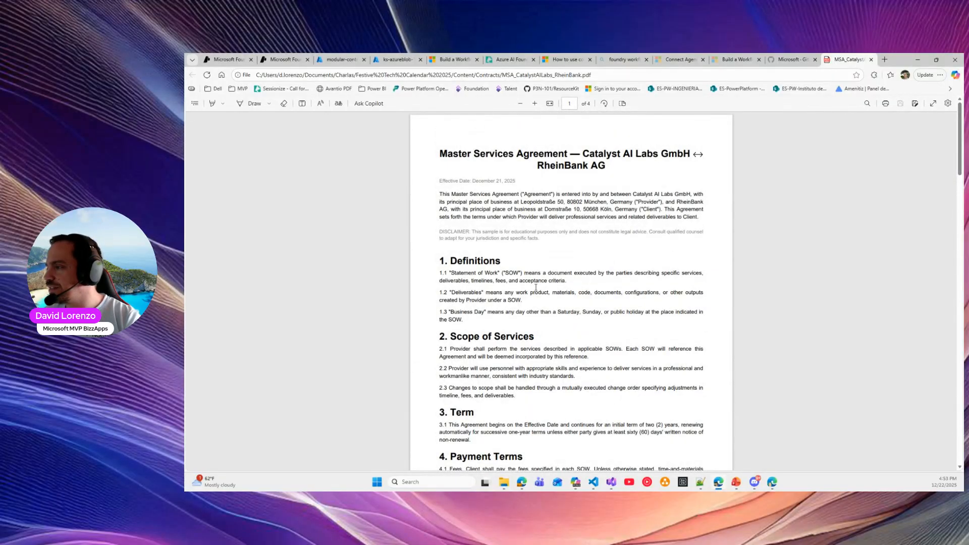
click(918, 59)
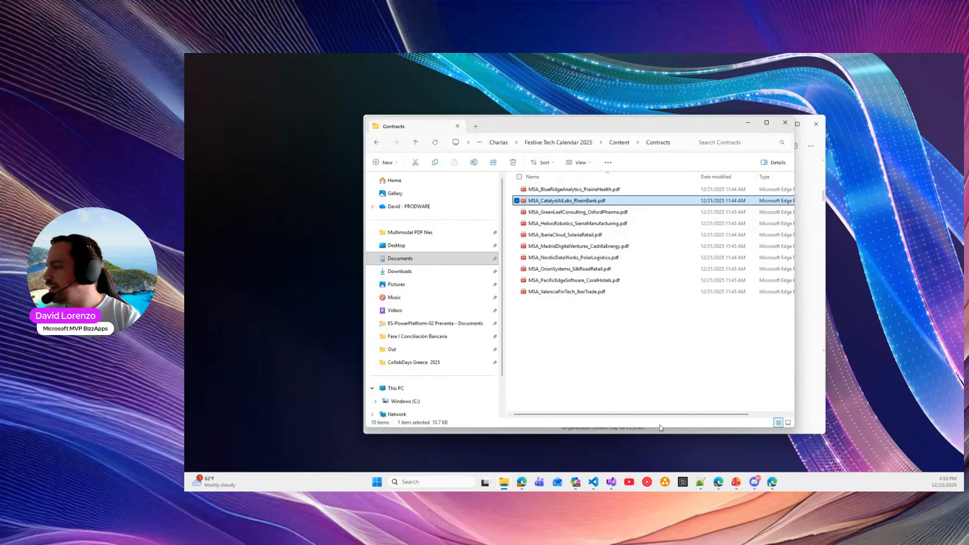
click(718, 482)
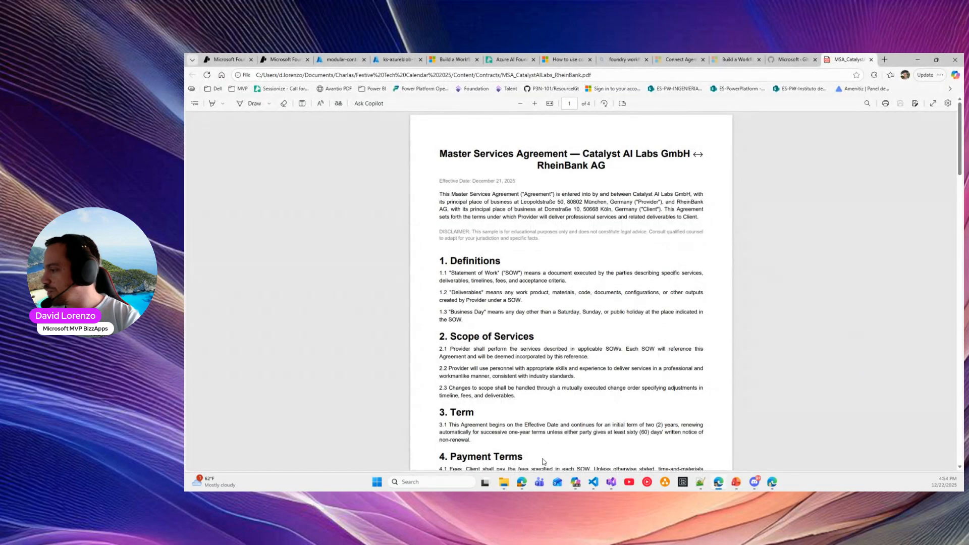
Highlight the earlier compliance-policy prompt's opening, contract-check request and listed policy topics in Copilot
mouse_move(587, 484)
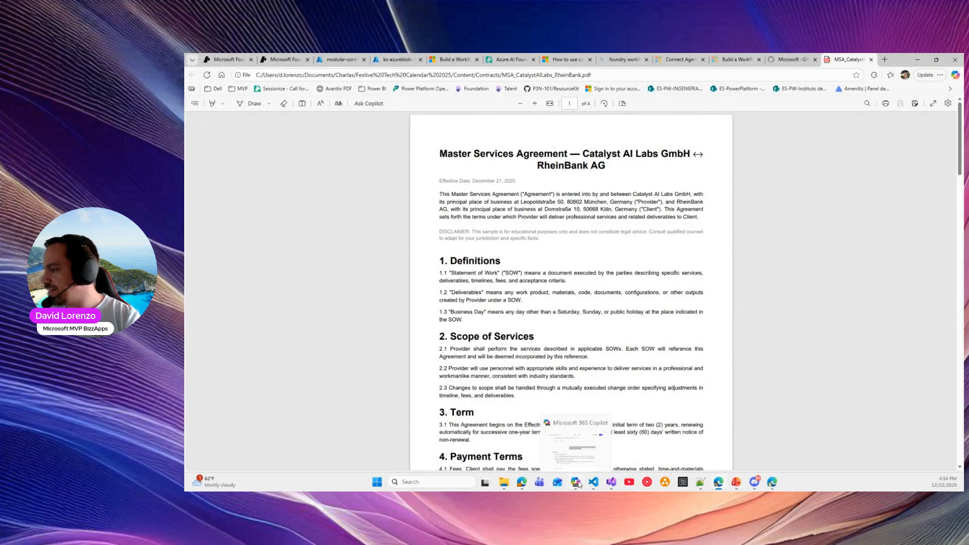
click(584, 443)
scroll(596, 274, down, 20)
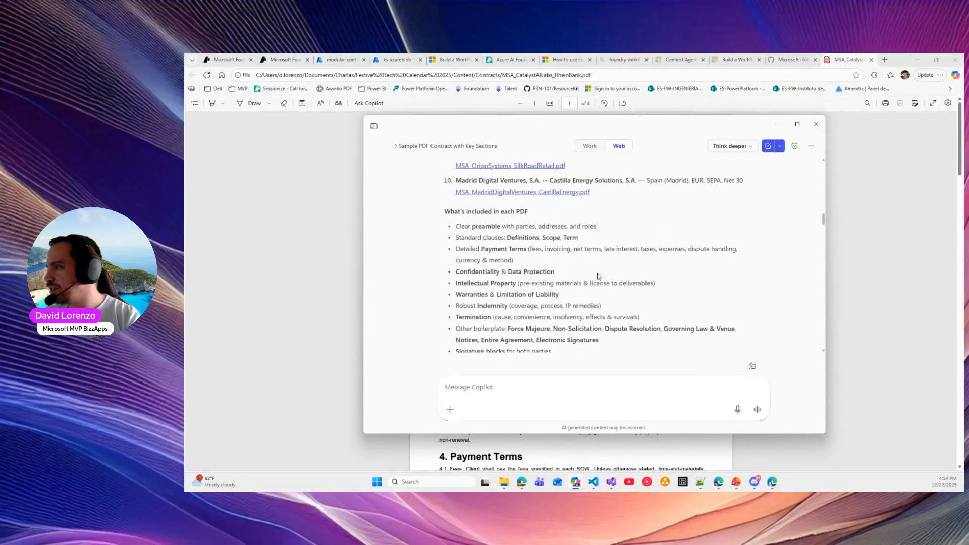
scroll(600, 278, up, 2)
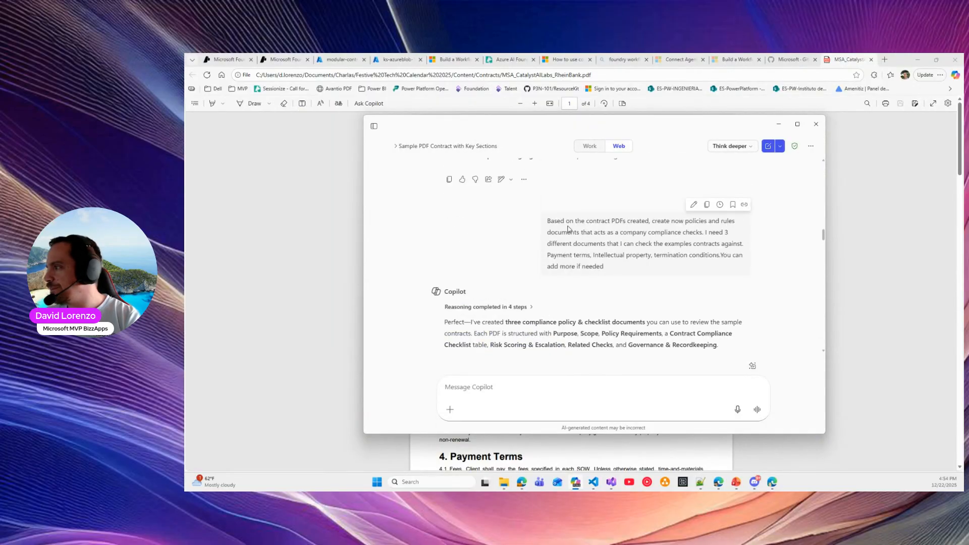
drag(548, 221, 726, 232)
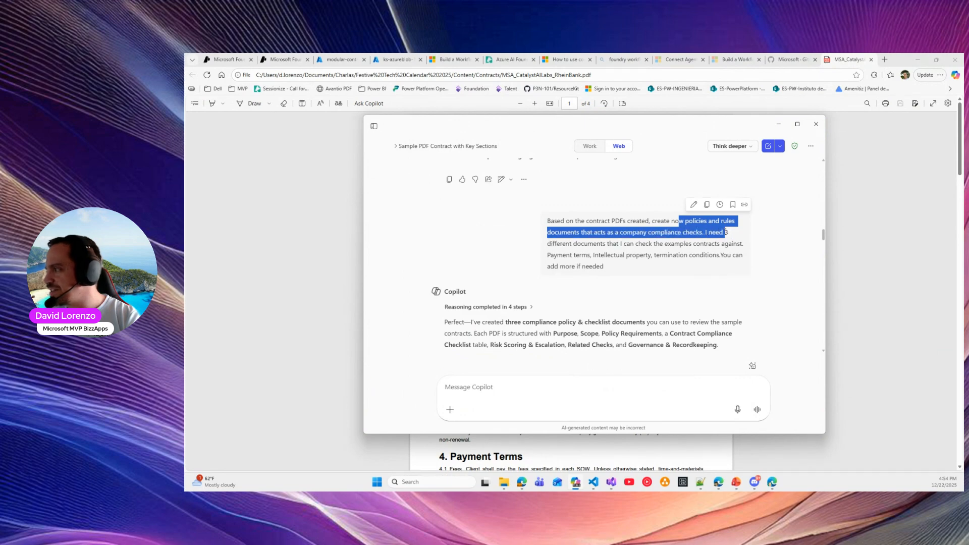
drag(587, 243, 733, 243)
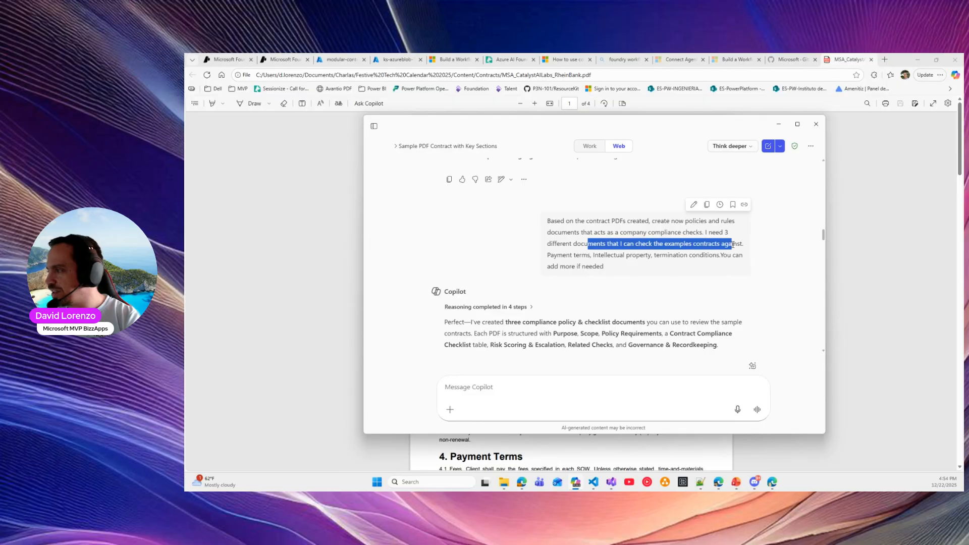
drag(581, 255, 684, 264)
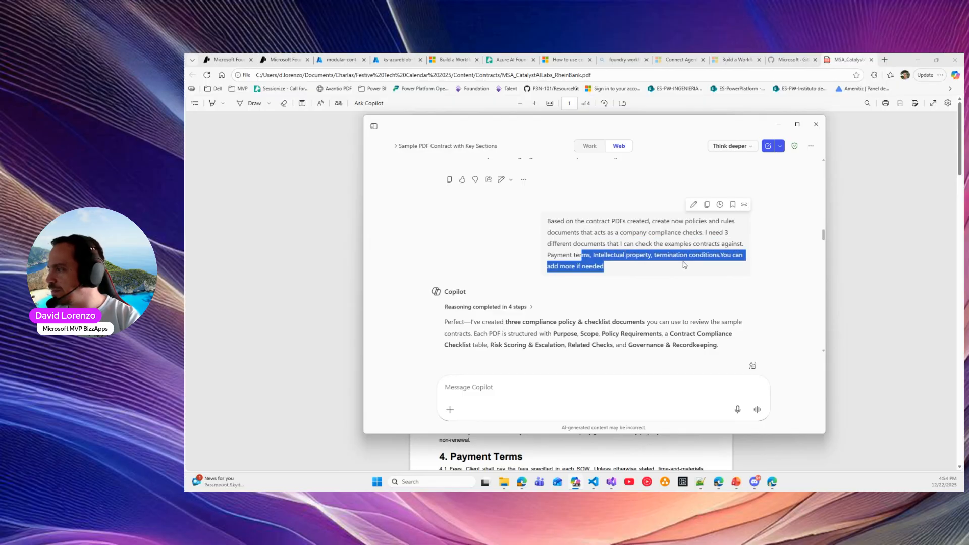
click(575, 261)
Open the Company Policies folder and point out its three policy PDFs, including Compliance_Policy_Payment_Terms.pdf
scroll(578, 255, down, 3)
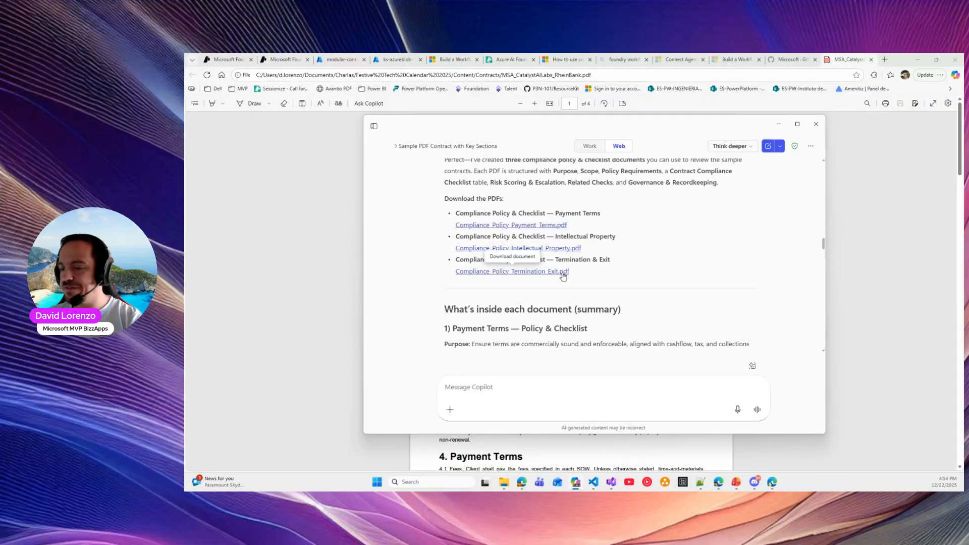
click(562, 272)
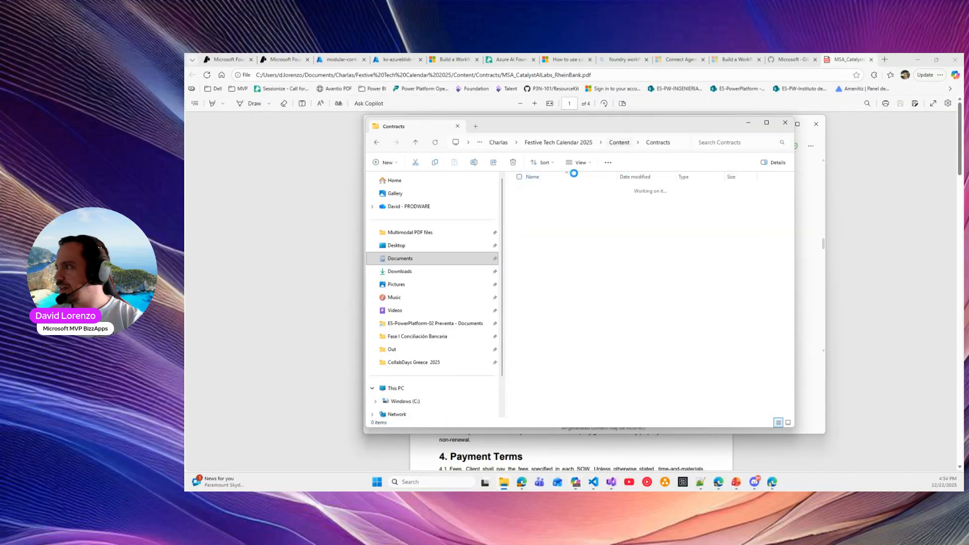
double_click(553, 193)
click(564, 195)
click(583, 207)
click(583, 212)
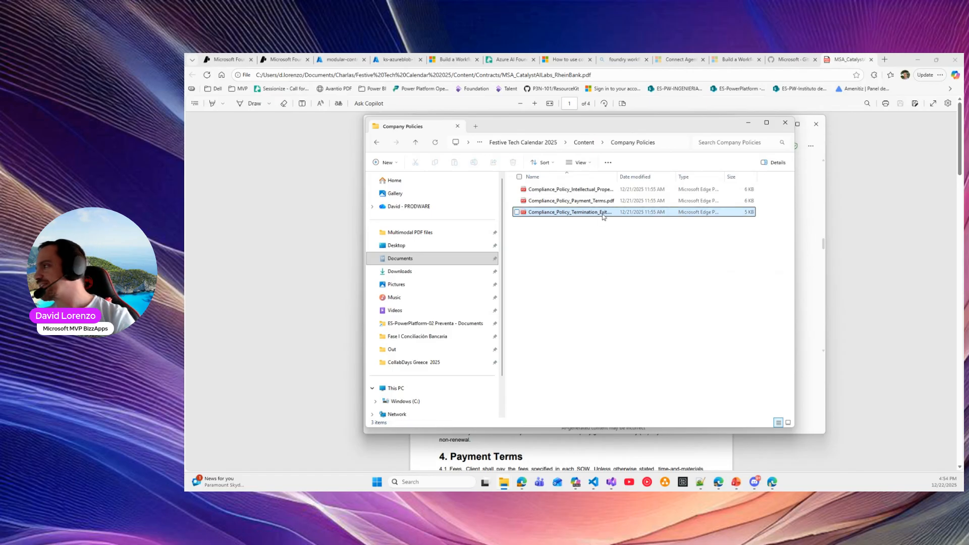
click(334, 60)
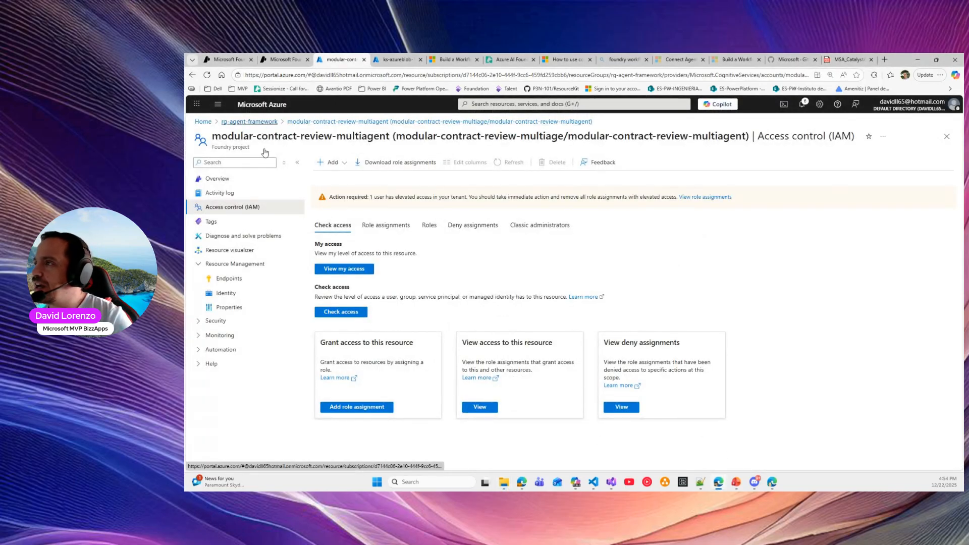
Open the policies container in stazfoundryiq via rg-agent-framework, then open Foundry's Knowledge page
click(250, 122)
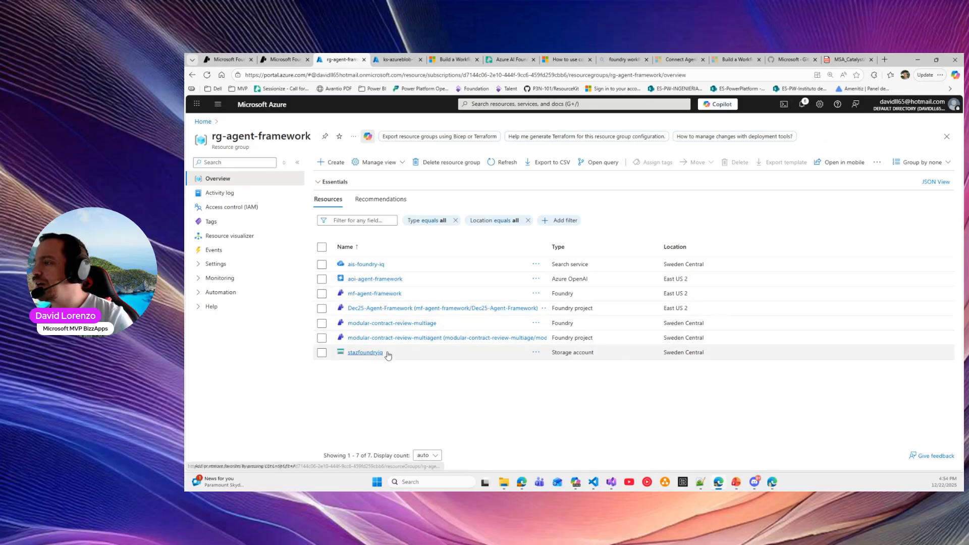
drag(552, 353, 592, 351)
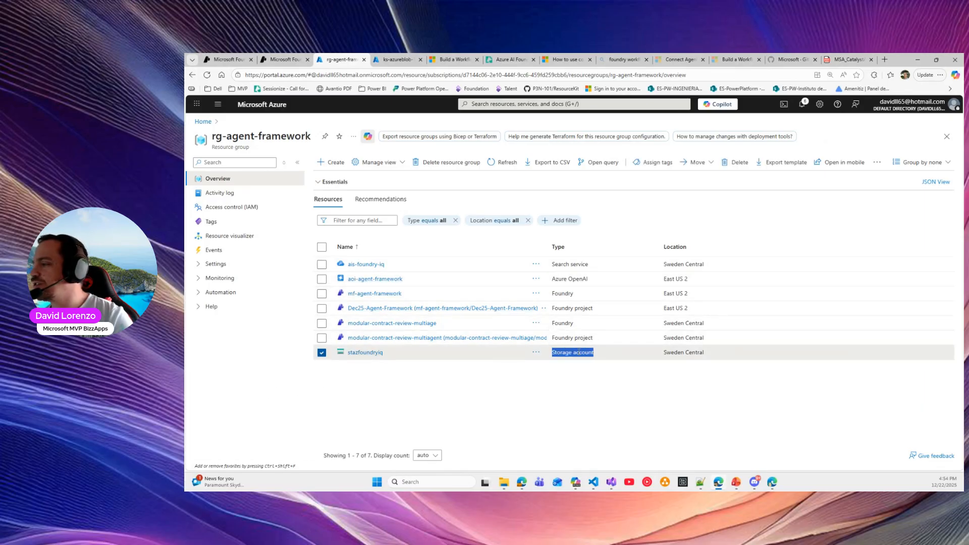
click(368, 353)
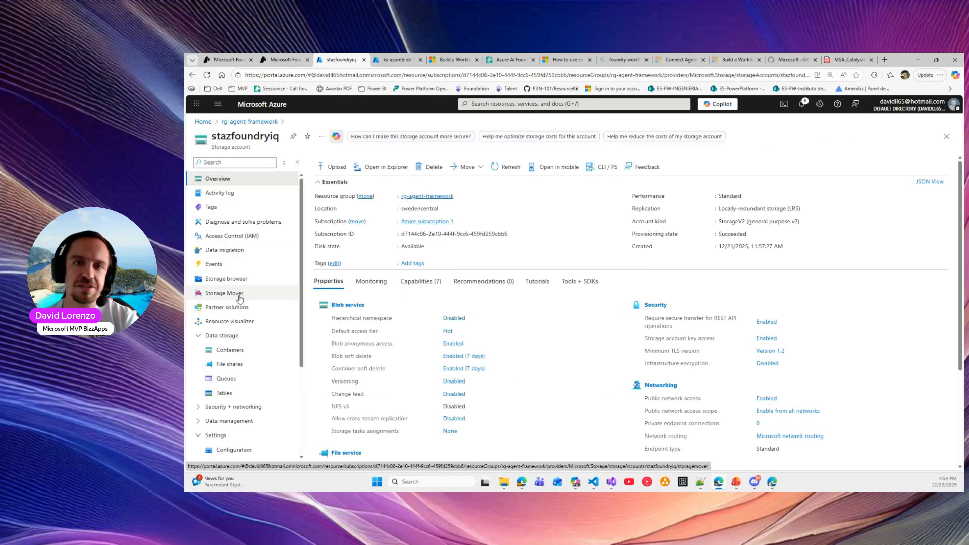
click(219, 348)
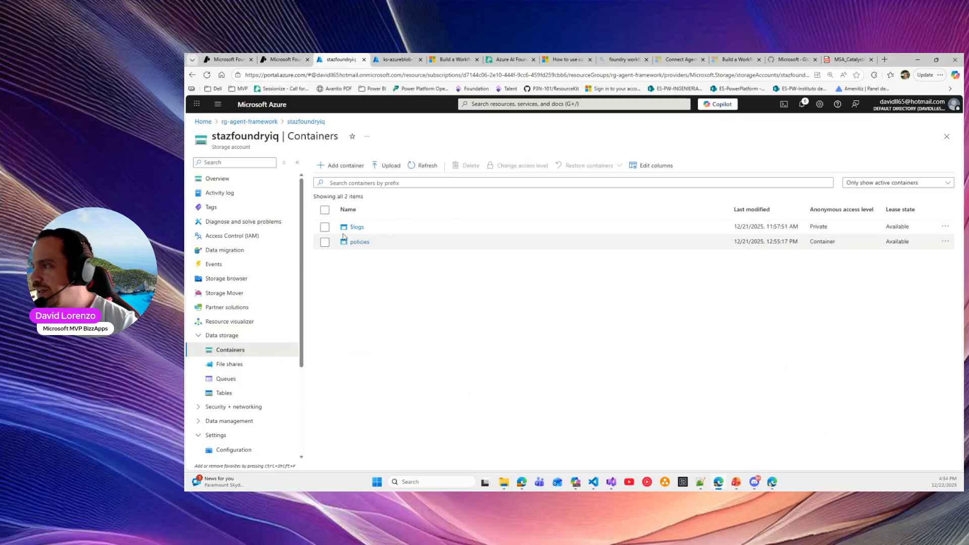
click(356, 241)
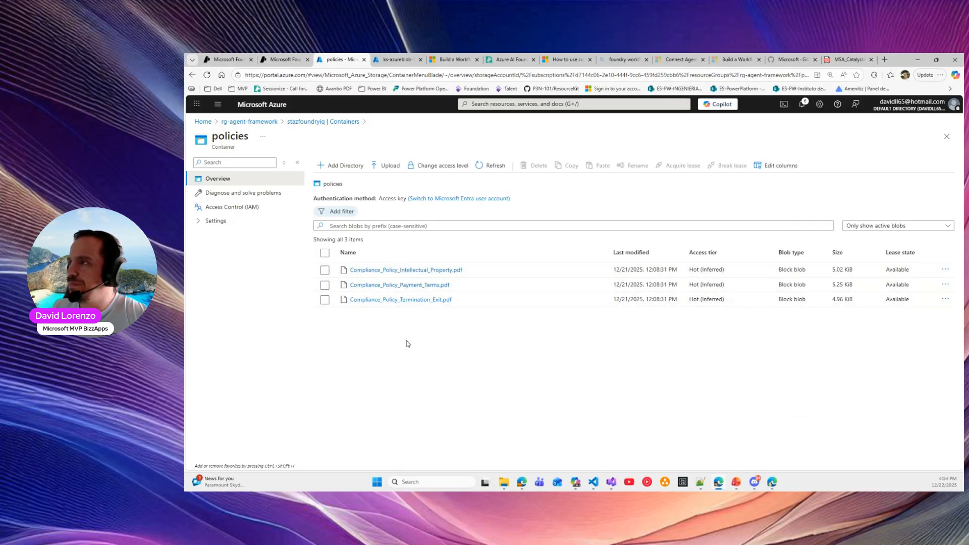
click(228, 59)
click(218, 206)
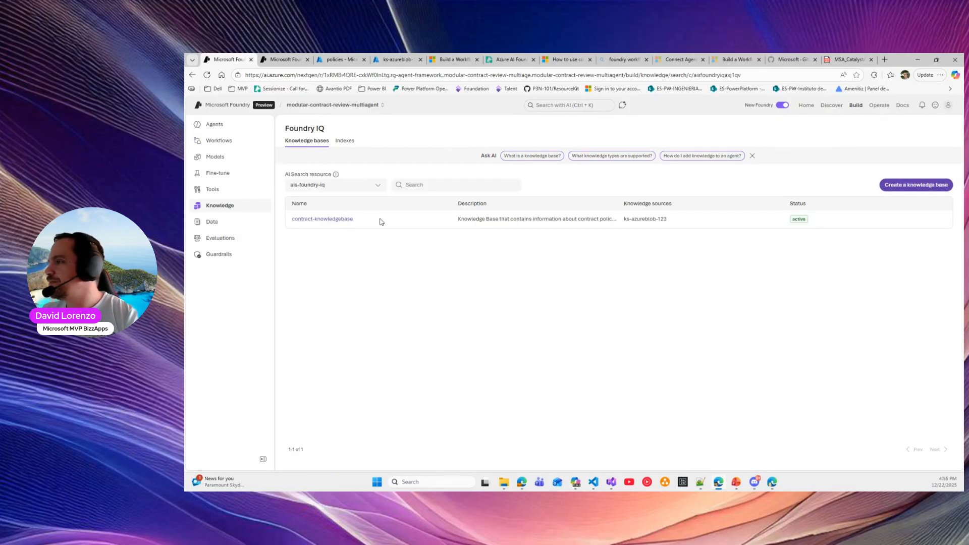
Open contract-knowledgebase and review its gpt-4.1 chat model and low retrieval reasoning effort
click(343, 220)
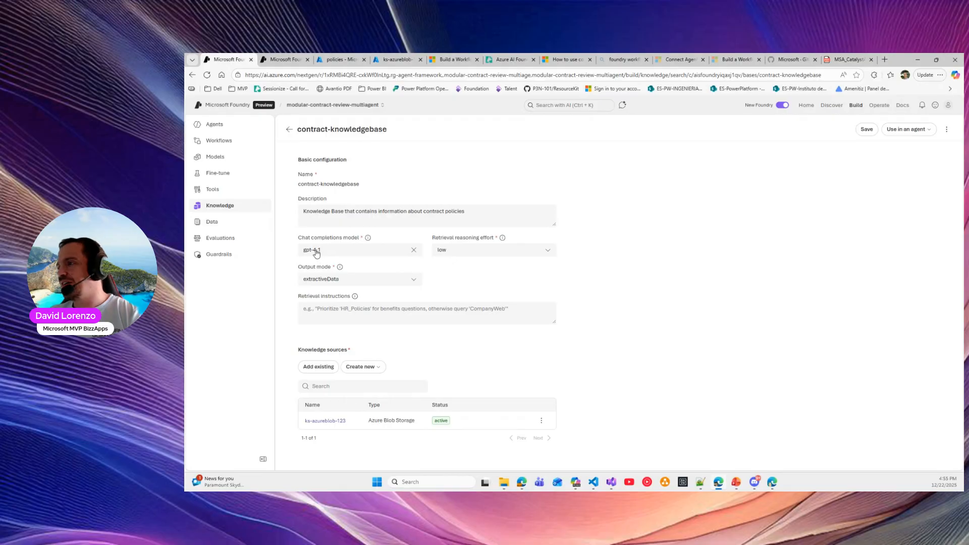
click(317, 252)
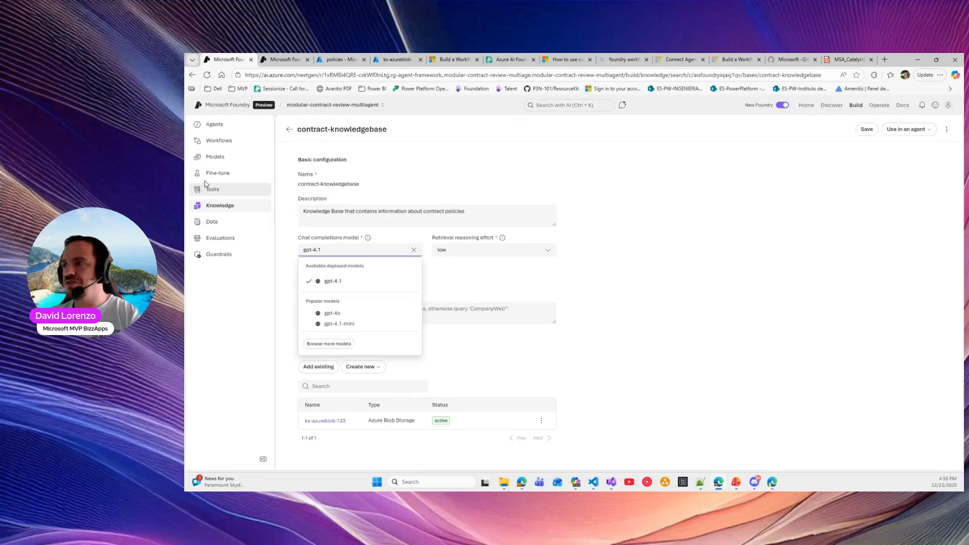
click(491, 301)
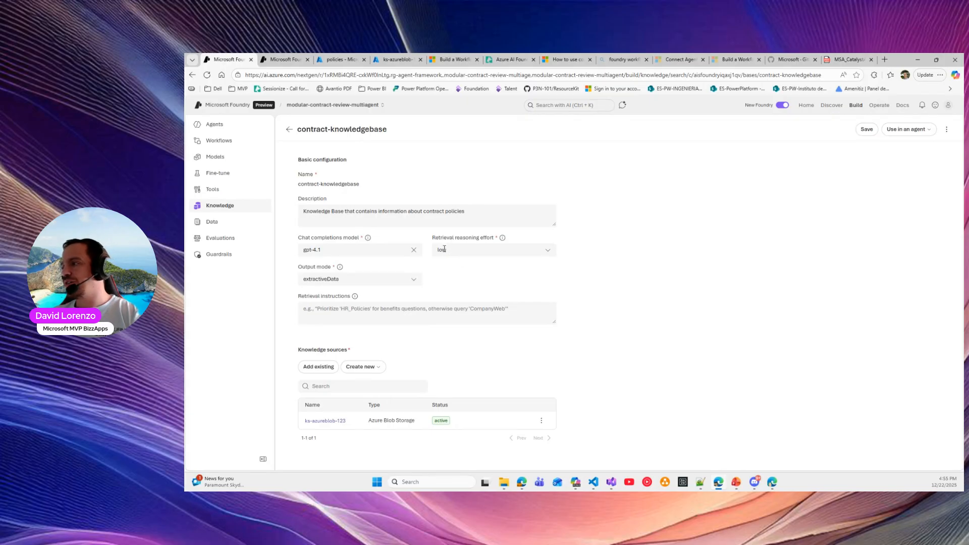
drag(446, 236, 498, 239)
mouse_move(502, 237)
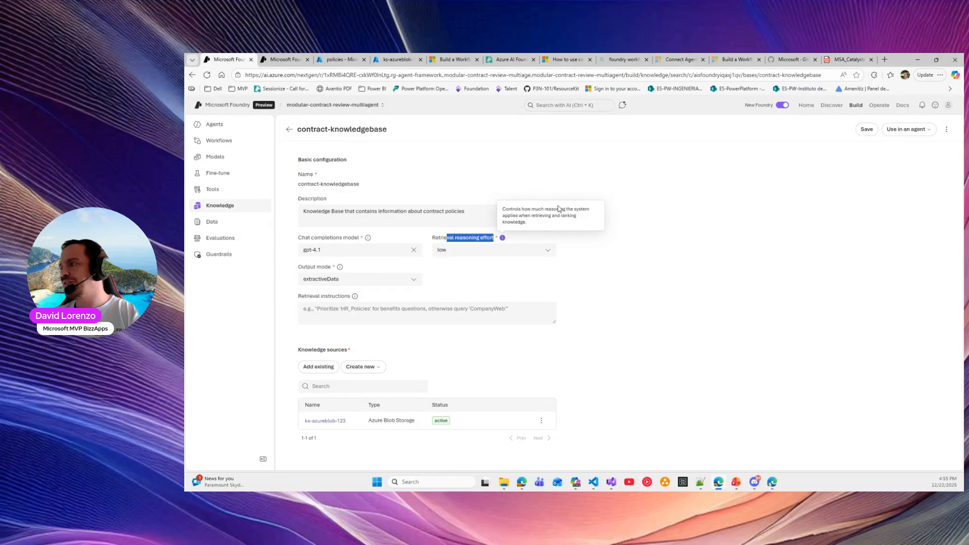
click(480, 249)
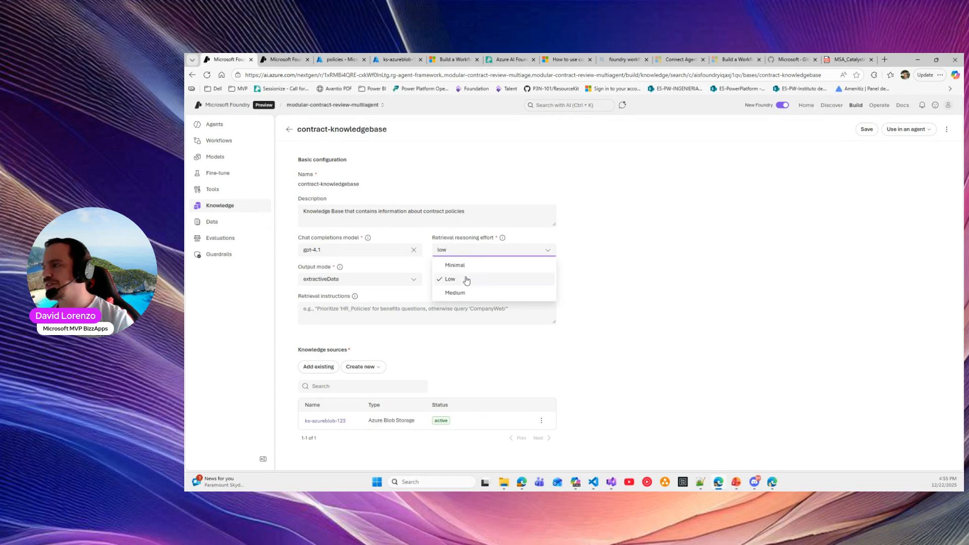
click(693, 240)
Review the extractiveData output mode and the ks-azureblob-123 knowledge source's search index
click(339, 267)
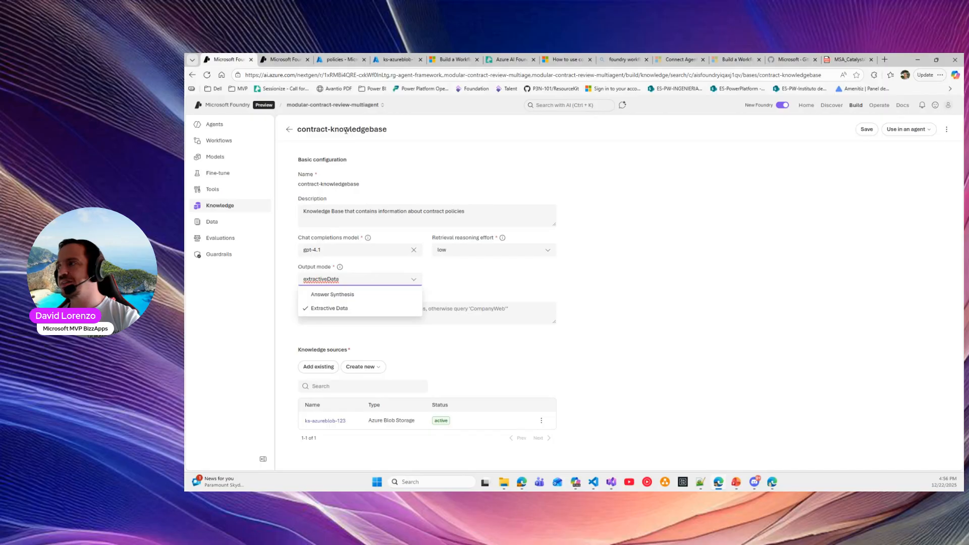
click(530, 272)
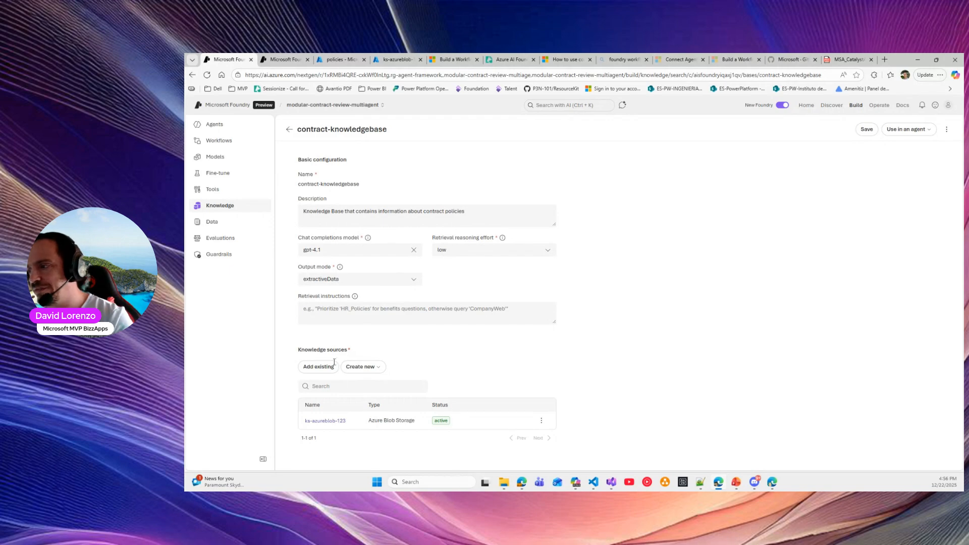
drag(305, 423, 356, 425)
click(372, 446)
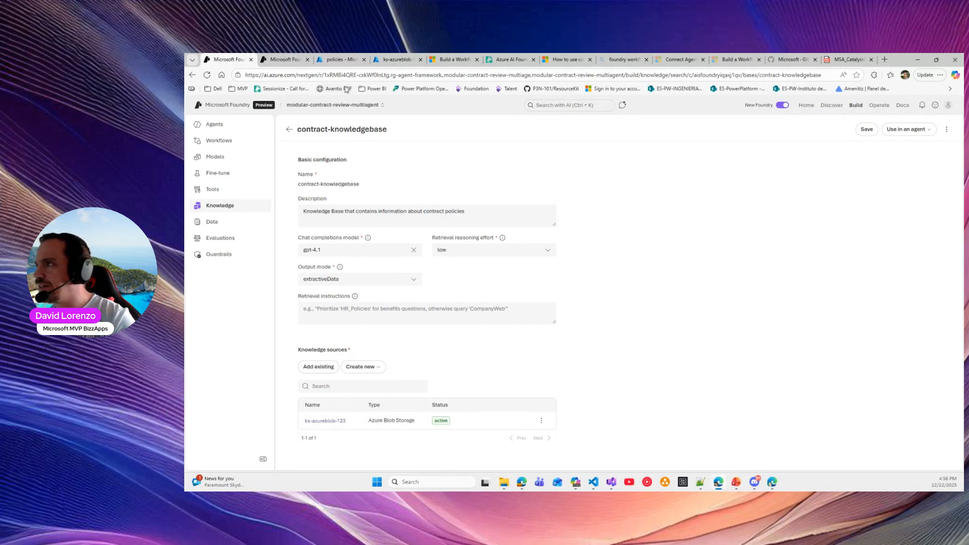
click(394, 59)
click(227, 59)
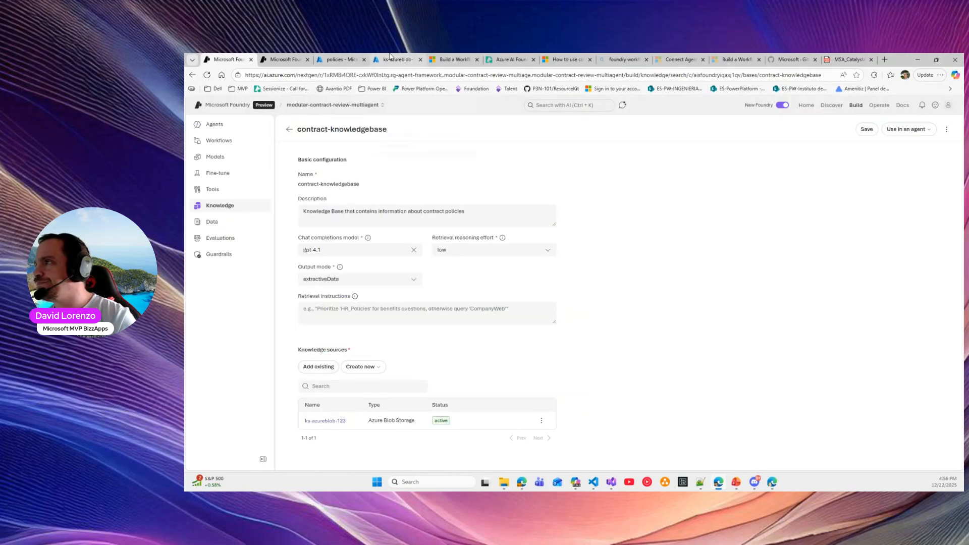
click(339, 59)
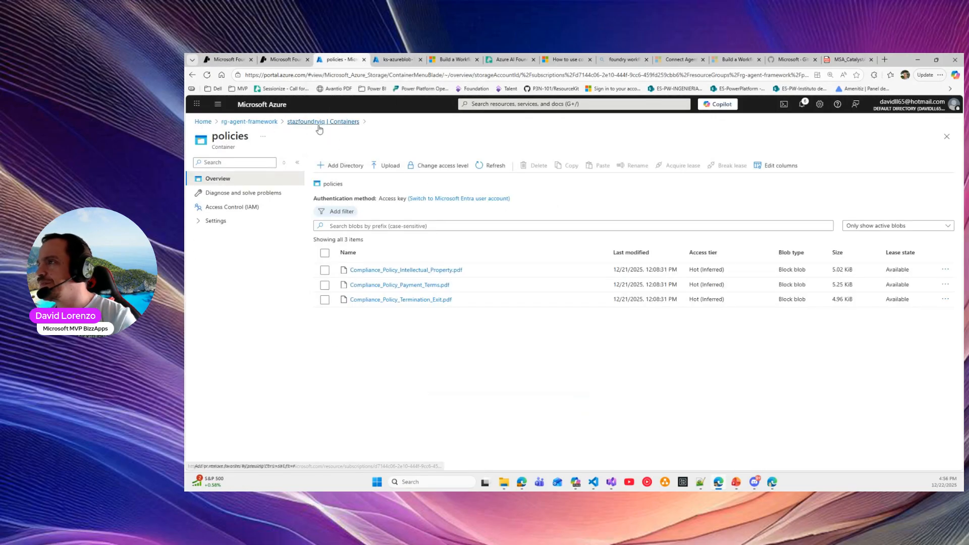
click(227, 59)
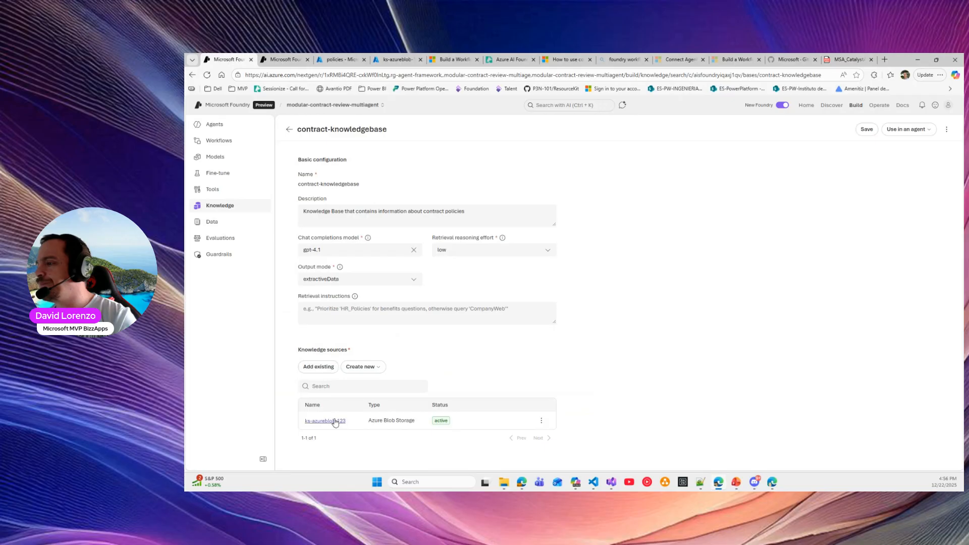
Check output mode options unchanged, focus retrieval instructions, and list addable sources like ks-azureblob-180
click(340, 278)
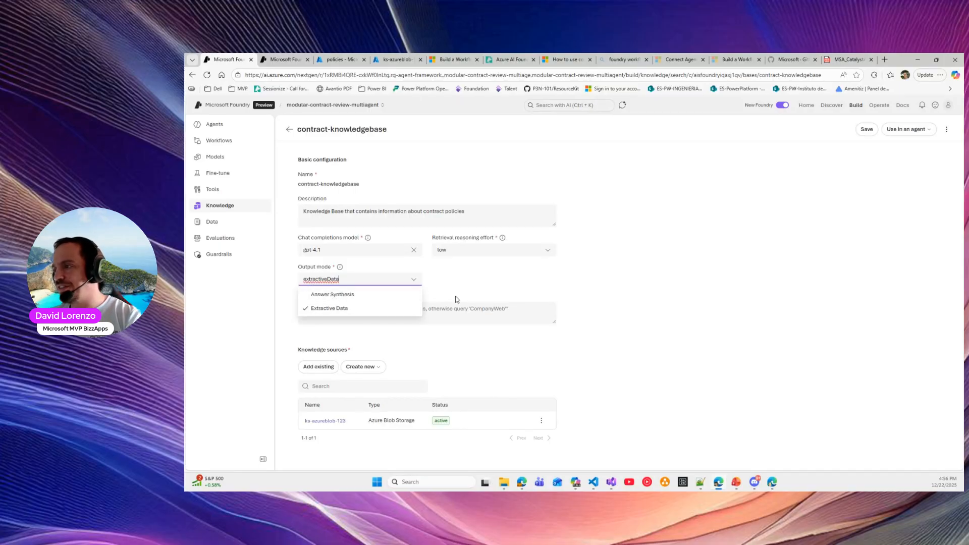
click(484, 283)
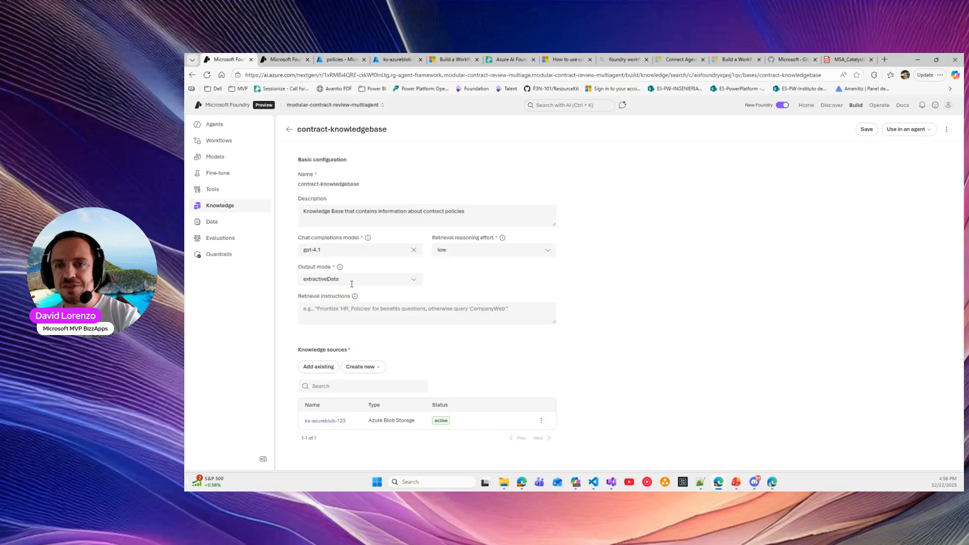
click(389, 314)
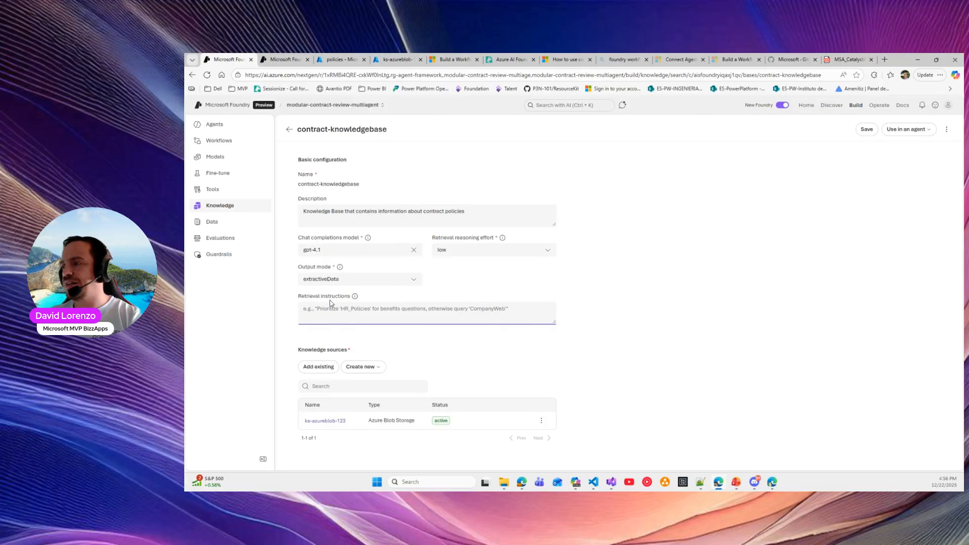
click(315, 368)
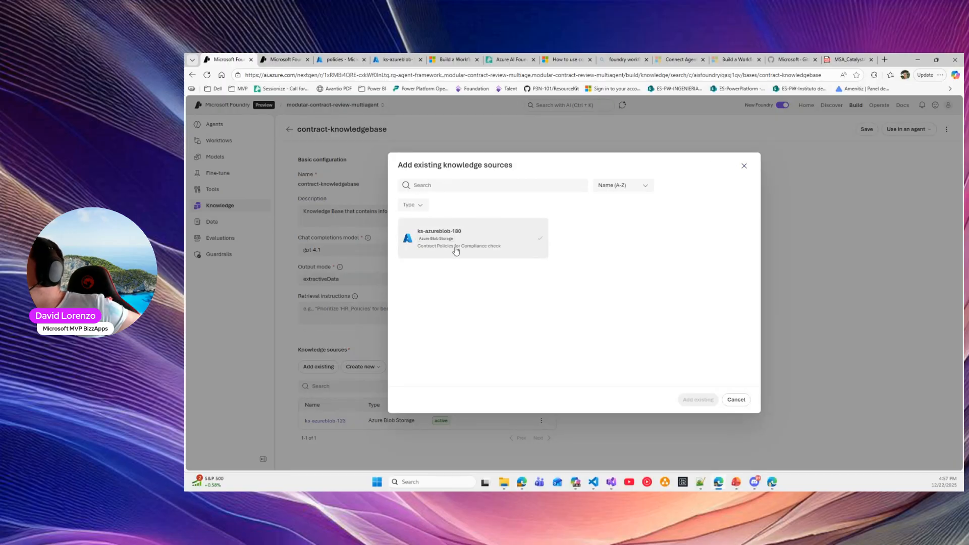
Close the add-existing dialog and review the new knowledge source types without adding any
click(743, 165)
click(363, 366)
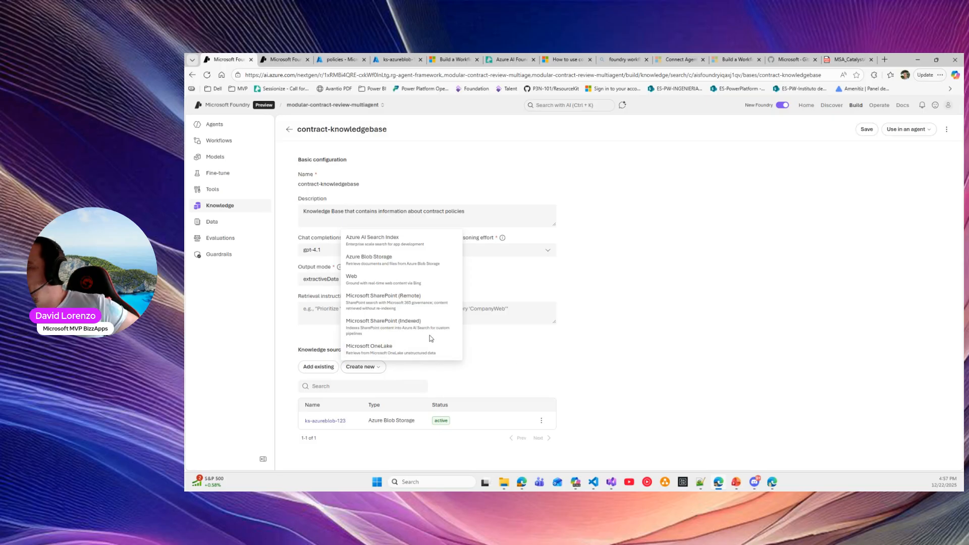
click(525, 361)
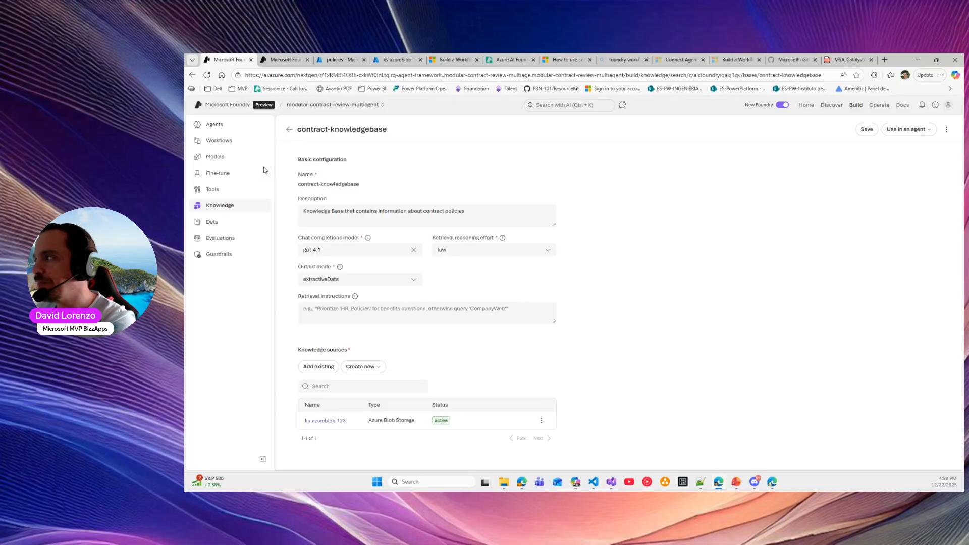
Navigate from the knowledge bases to Agents > Workflows and open the Contract-Review workflow
click(288, 131)
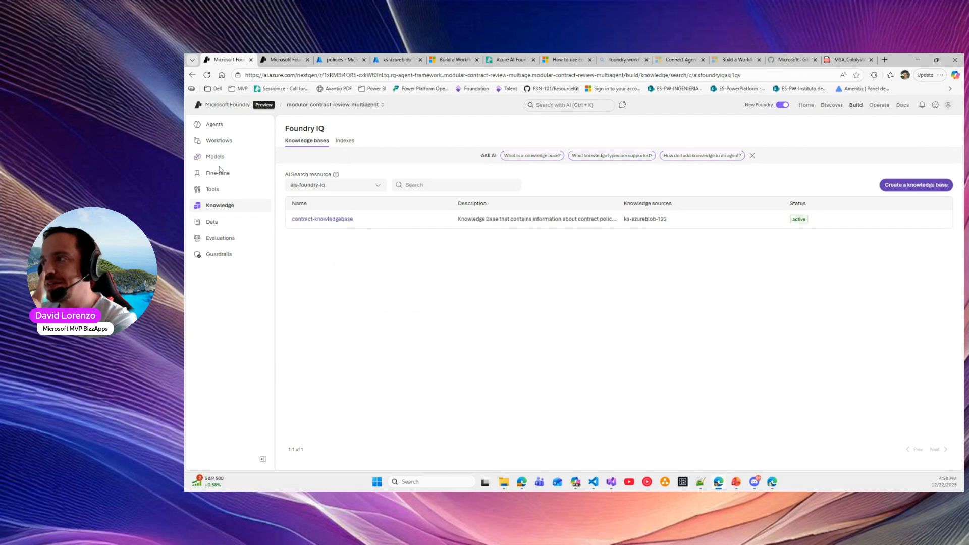
click(220, 125)
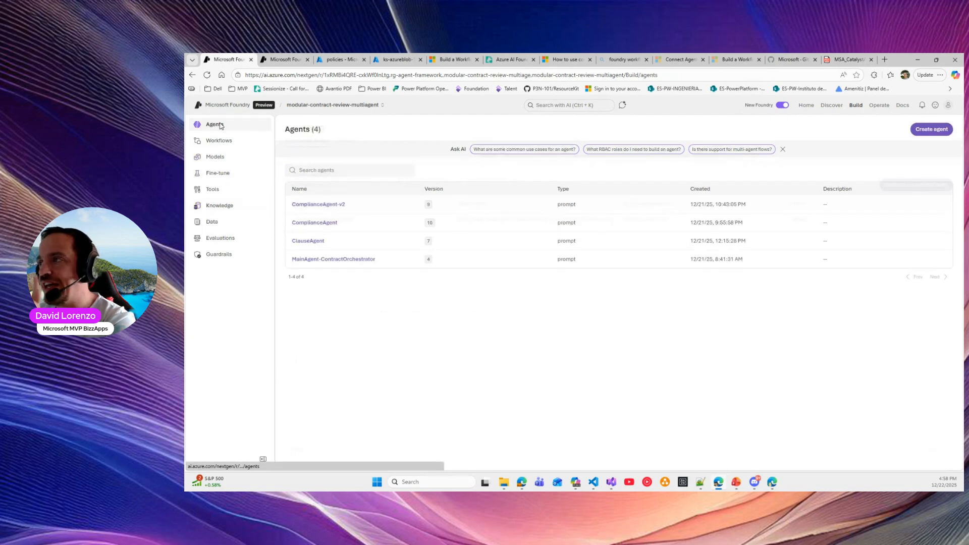
click(214, 144)
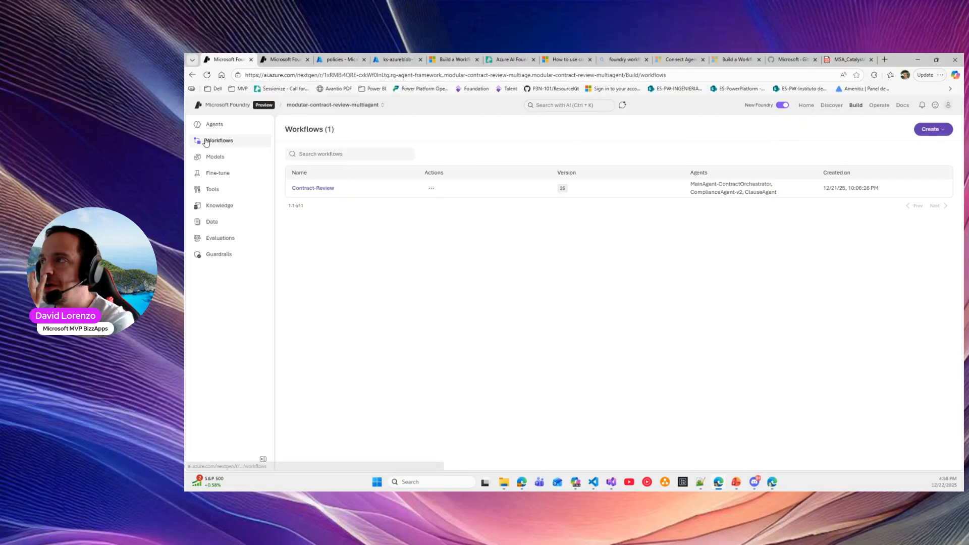
click(940, 130)
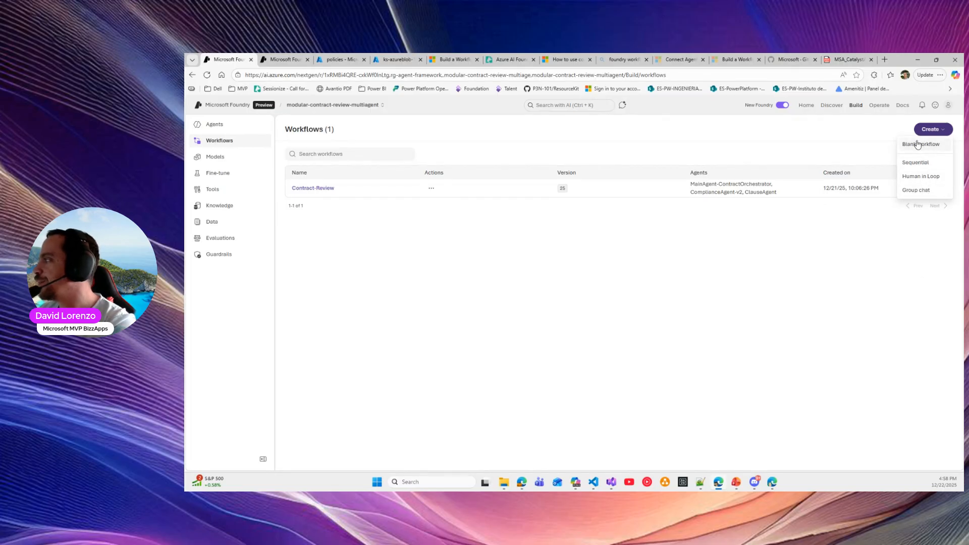
click(312, 187)
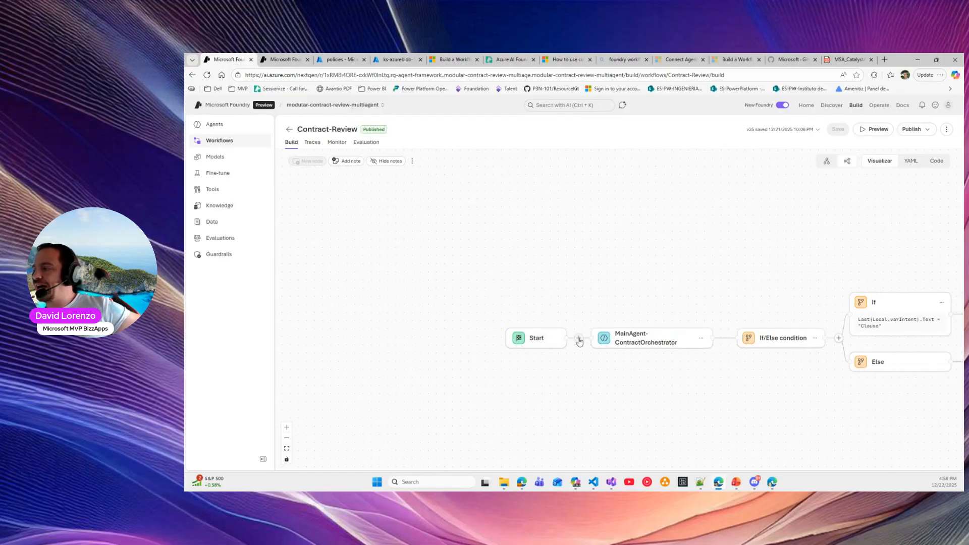
click(579, 339)
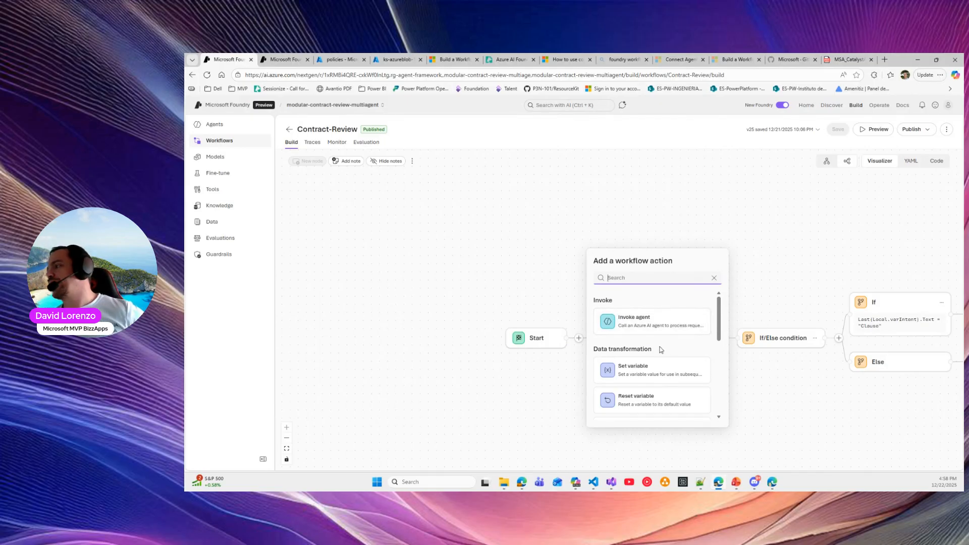
scroll(641, 323, down, 2)
scroll(639, 314, up, 1)
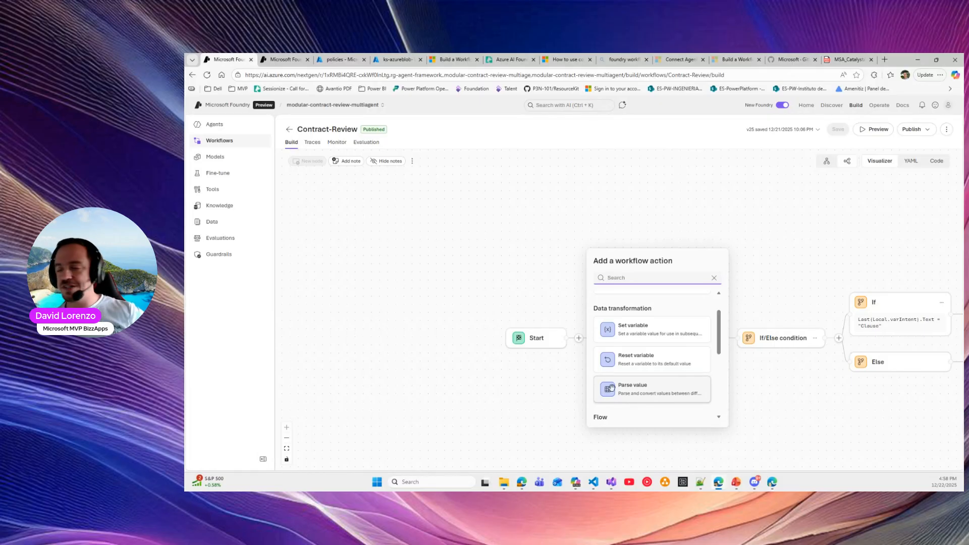
scroll(638, 378, down, 2)
scroll(640, 376, down, 1)
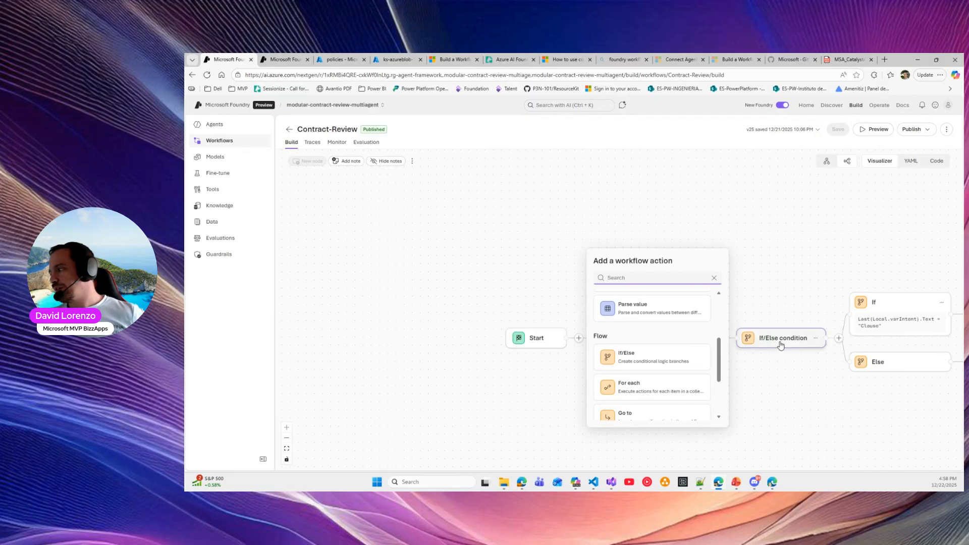
scroll(661, 343, down, 2)
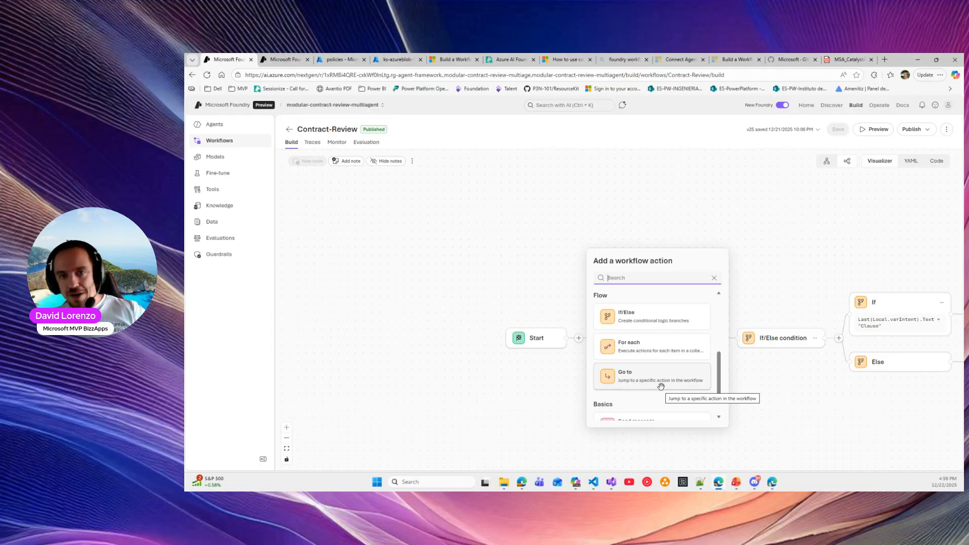
scroll(645, 381, down, 2)
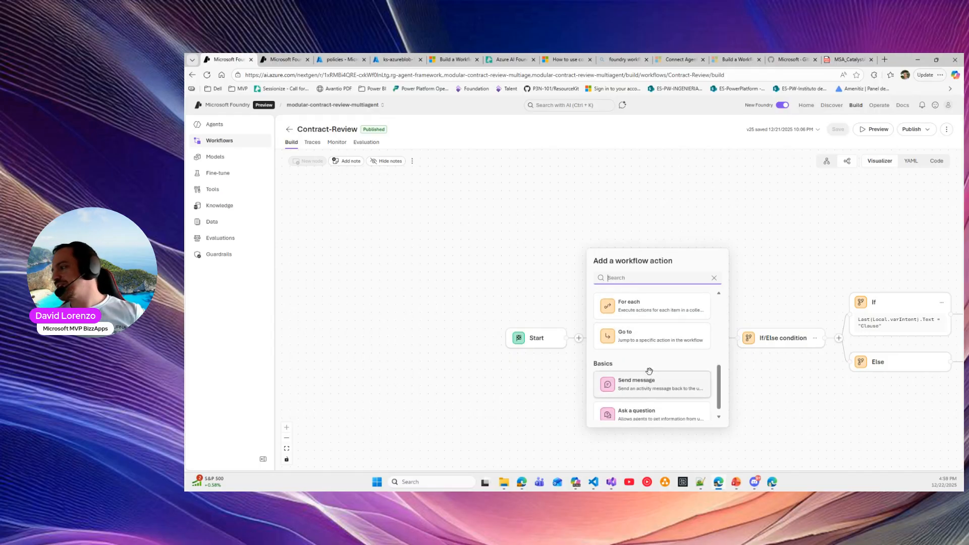
scroll(640, 335, down, 1)
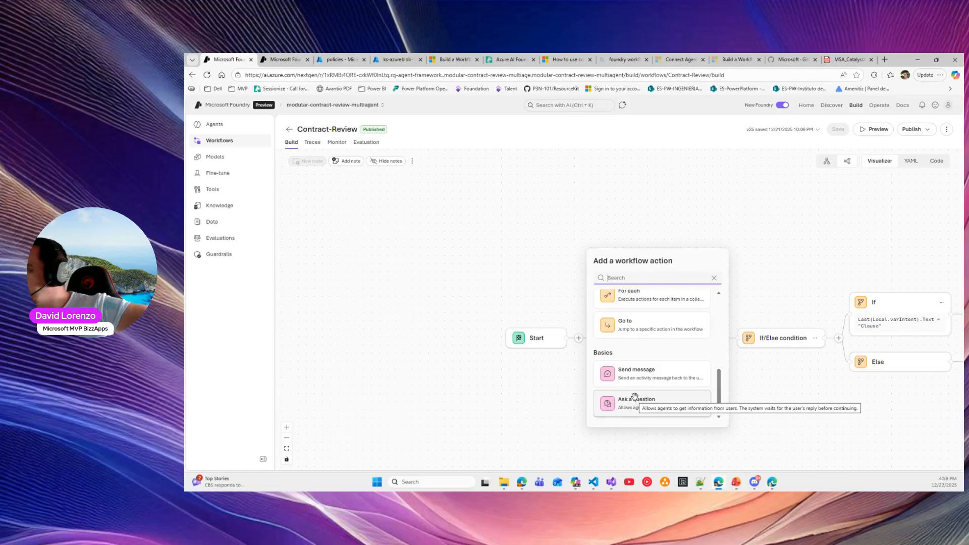
scroll(634, 396, up, 5)
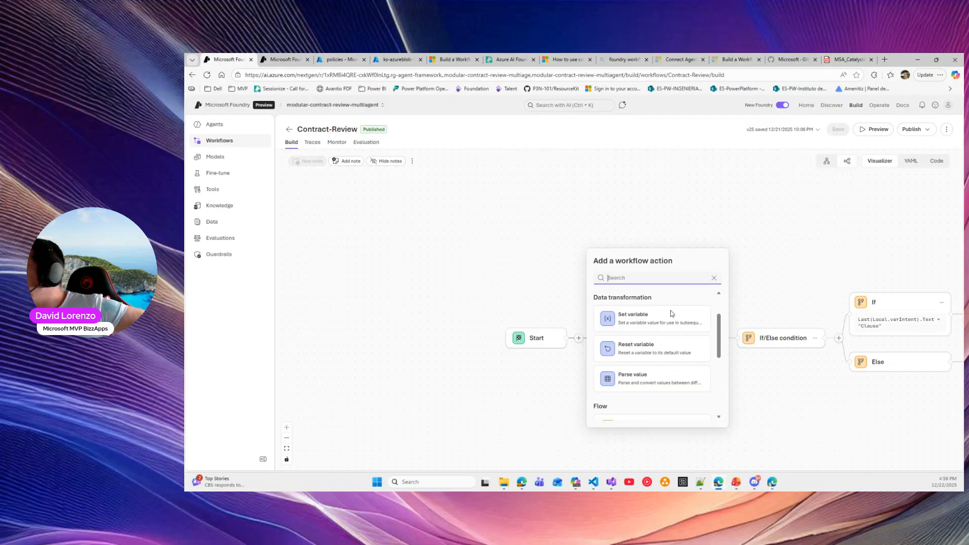
click(764, 392)
drag(585, 380, 480, 352)
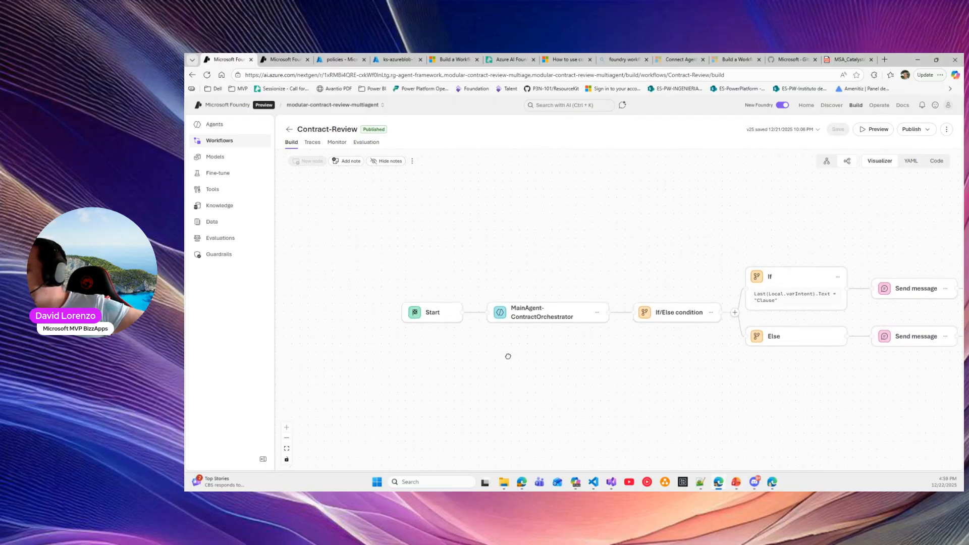
Select the MainAgent-ContractOrchestrator step and keep it as the invoked agent
click(539, 314)
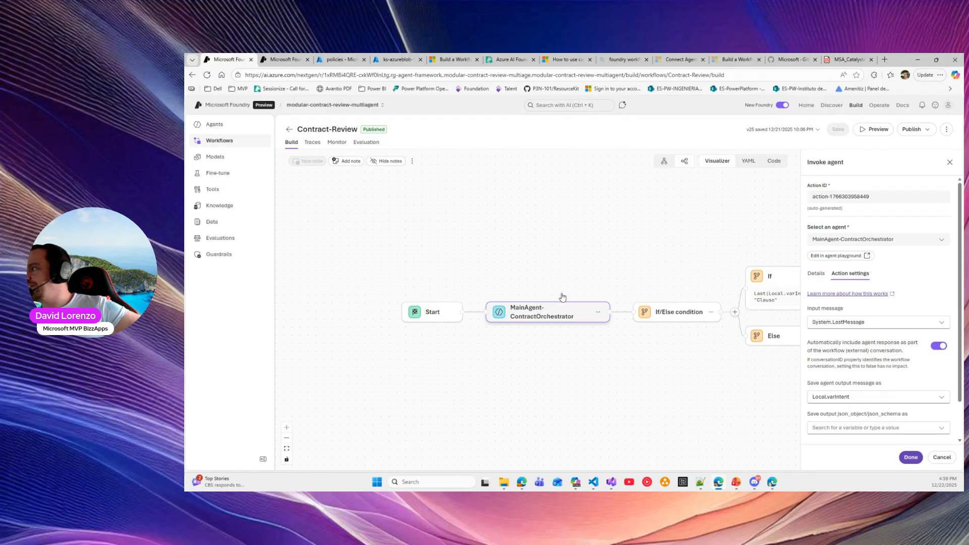
click(842, 239)
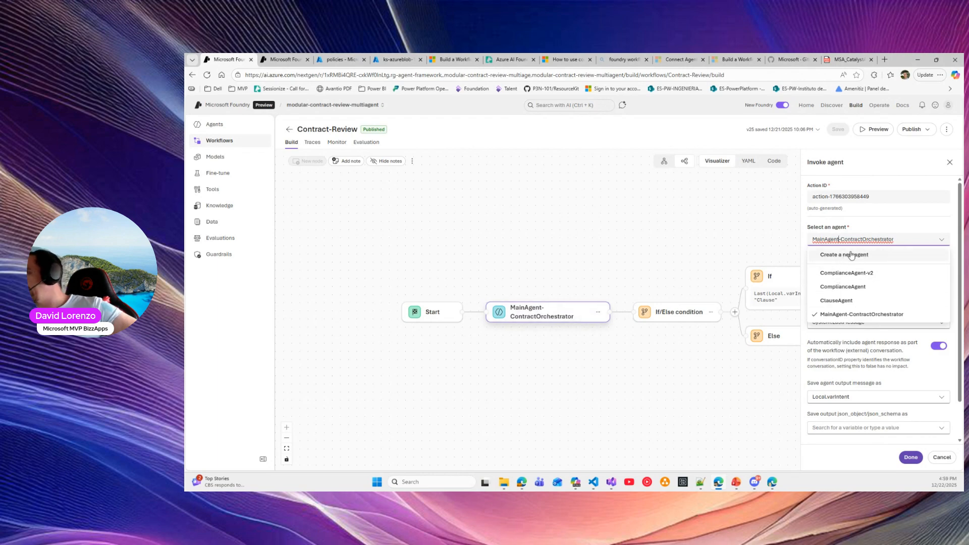
click(882, 234)
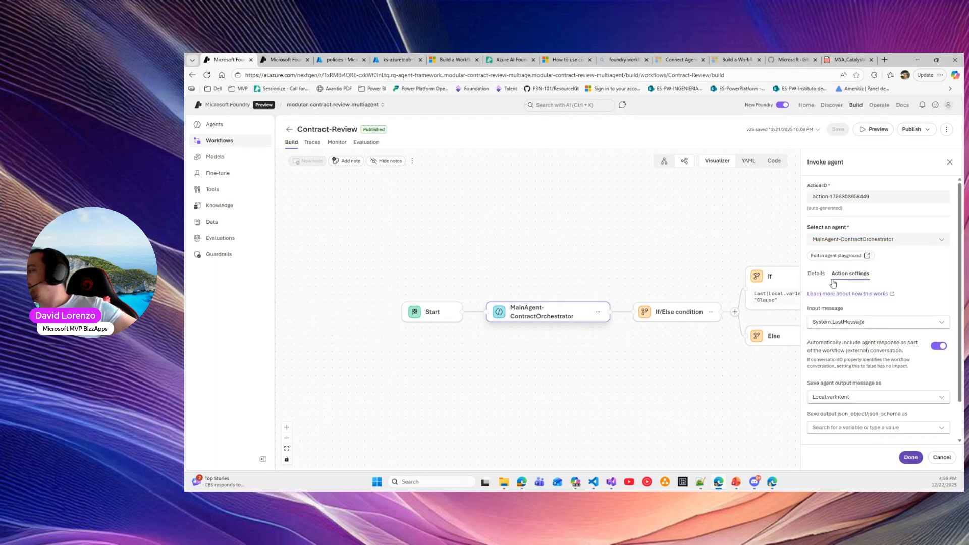
Review the agent's gpt-4.1 model and instructions, then open it in its own playground
click(816, 274)
scroll(827, 267, down, 1)
scroll(823, 307, down, 5)
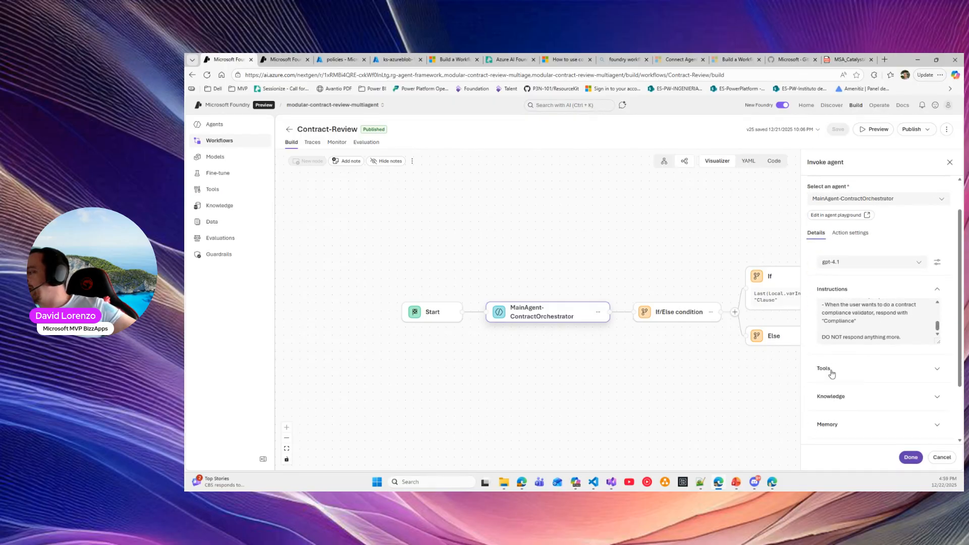
scroll(858, 380, down, 2)
scroll(852, 241, up, 4)
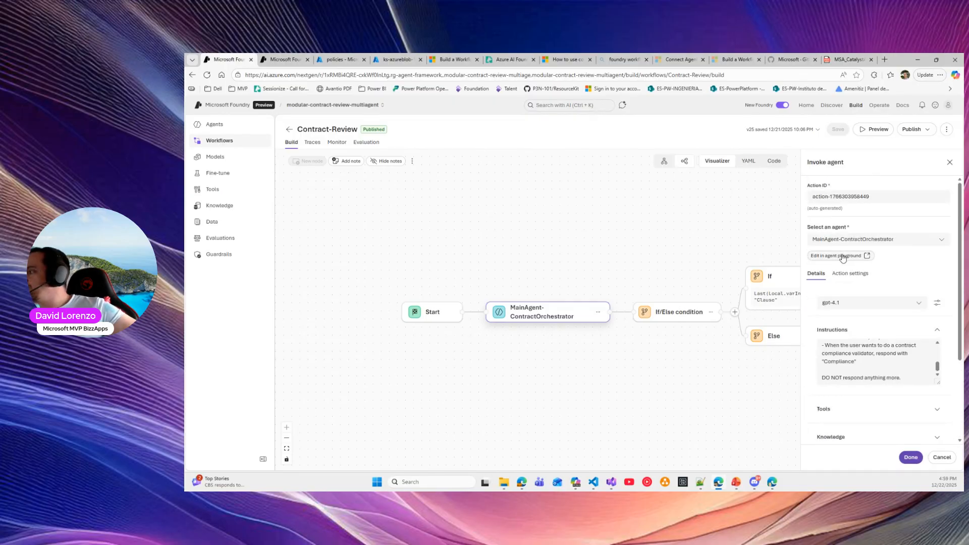
click(842, 256)
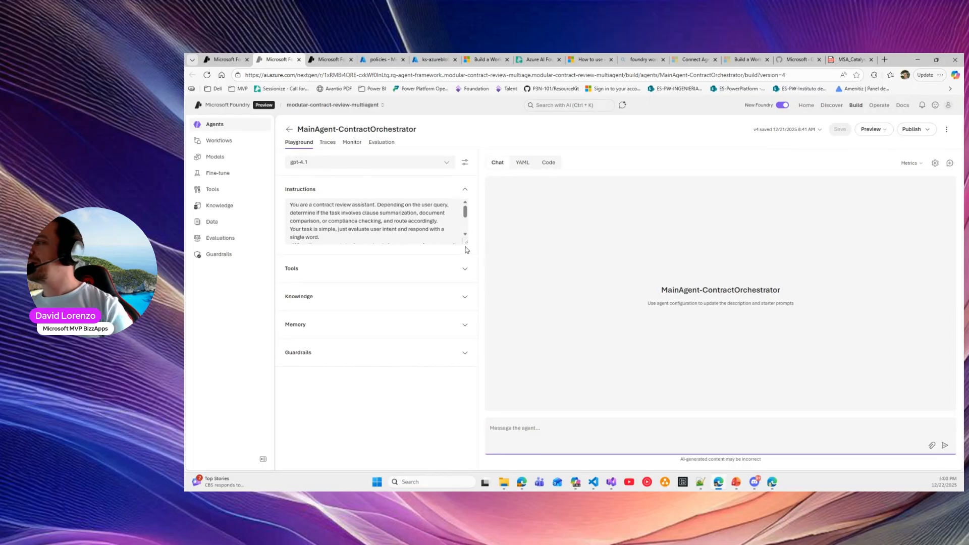
Expand and read the Clause routing and 'DO NOT respond' rules, then begin typing 'I wa' in chat
drag(466, 242, 449, 318)
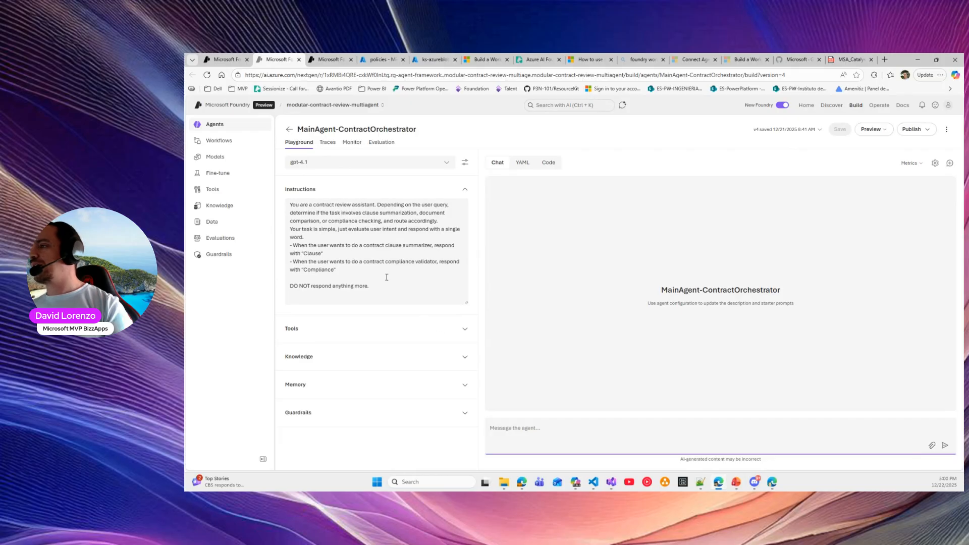
drag(374, 286, 266, 220)
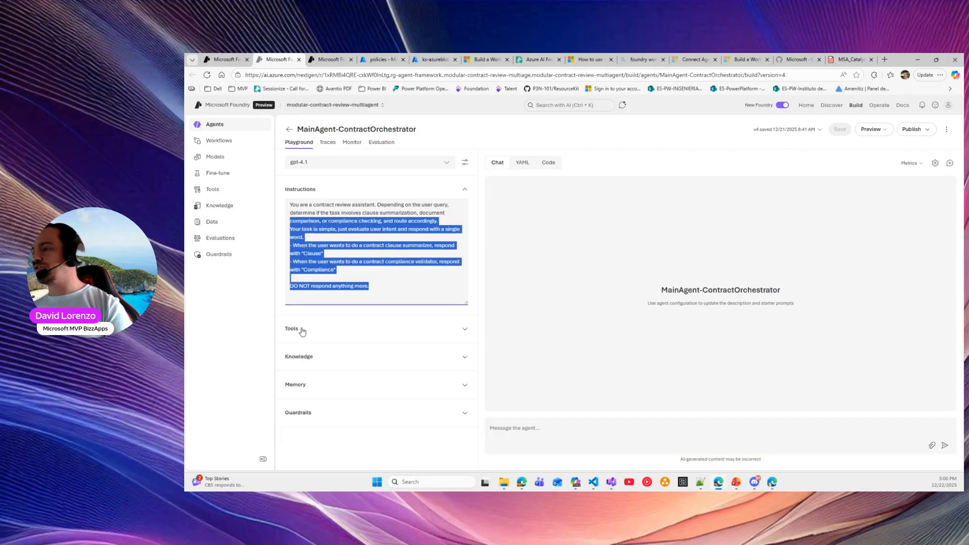
drag(339, 205, 391, 221)
click(419, 228)
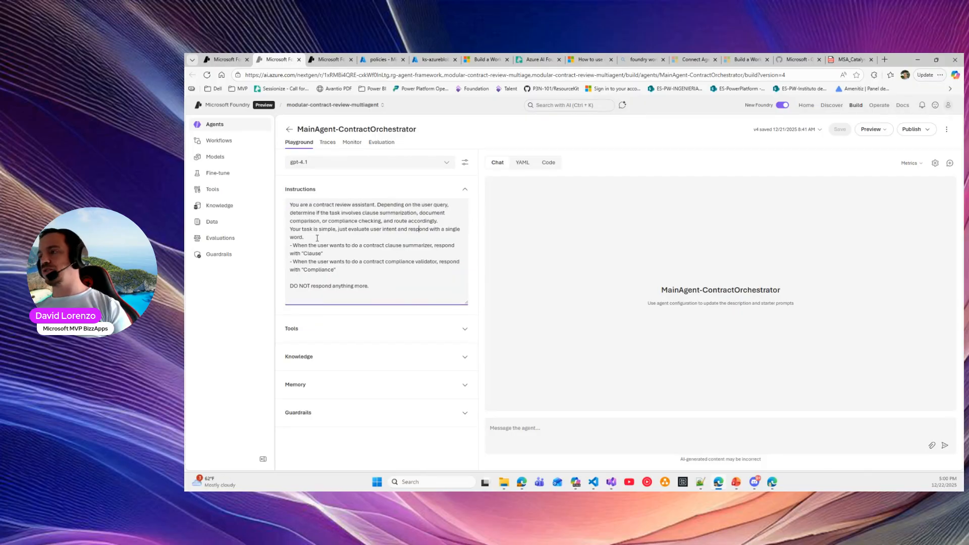
click(338, 252)
drag(338, 251, 354, 274)
click(303, 230)
click(325, 260)
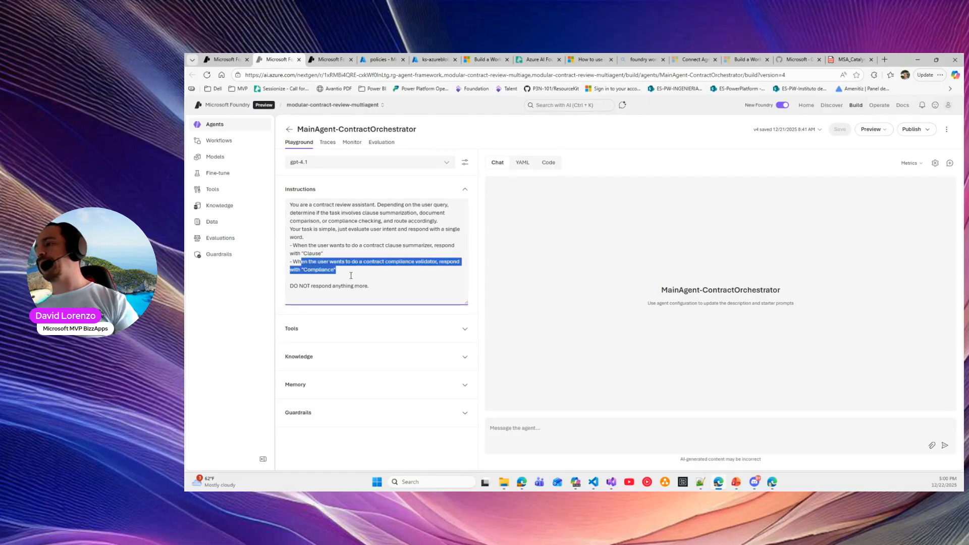
drag(295, 285, 383, 289)
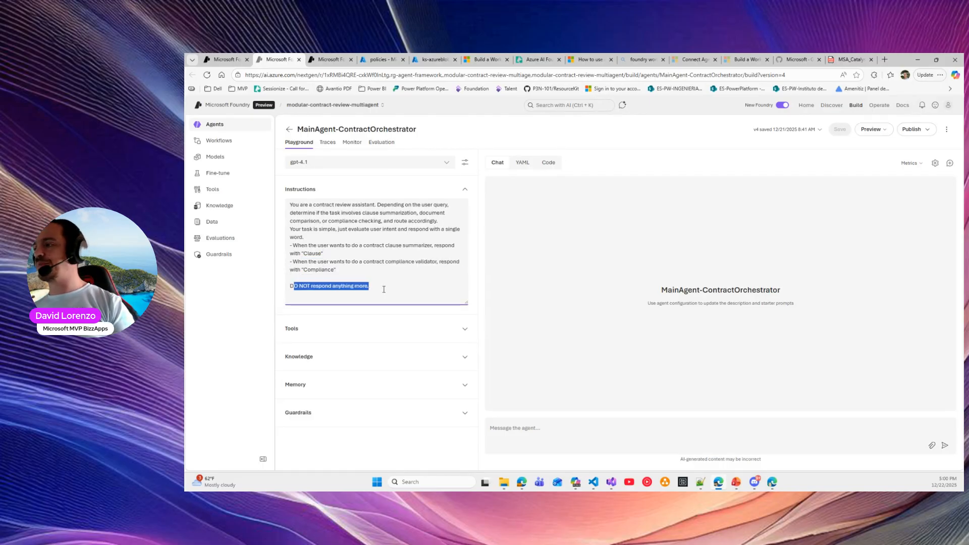
click(535, 428)
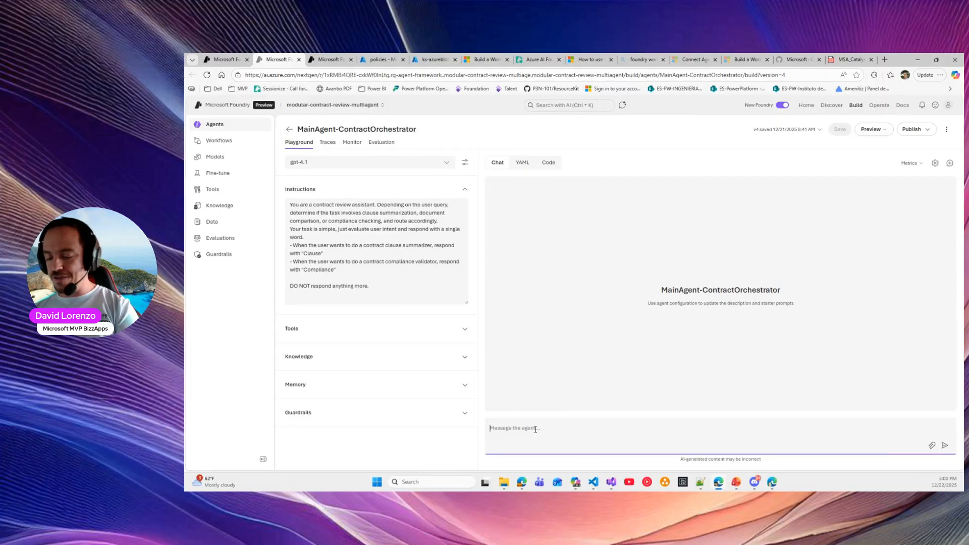
text(I want to do a clause)
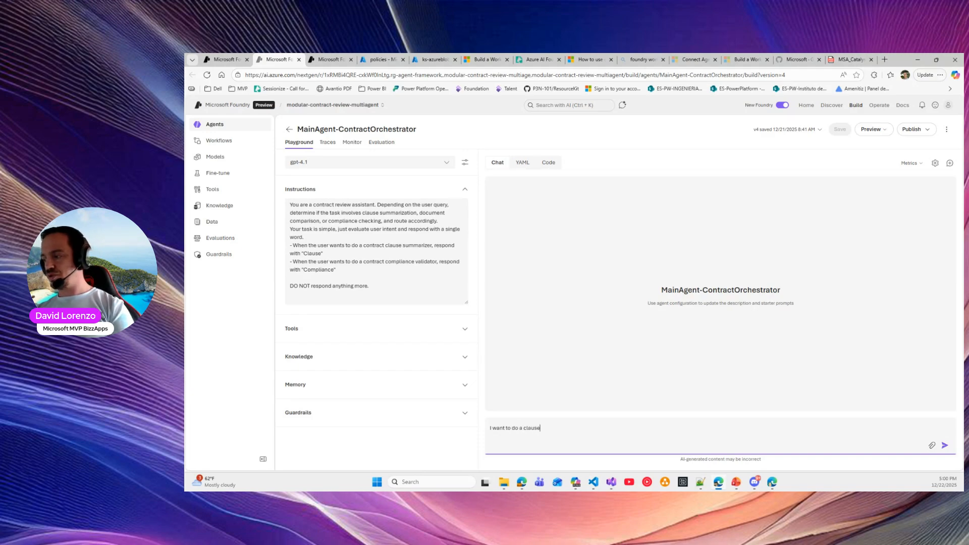
Finish typing the prompt 'I want to do a clause summarization of the contract' in the chat
text(mmarization of the contract)
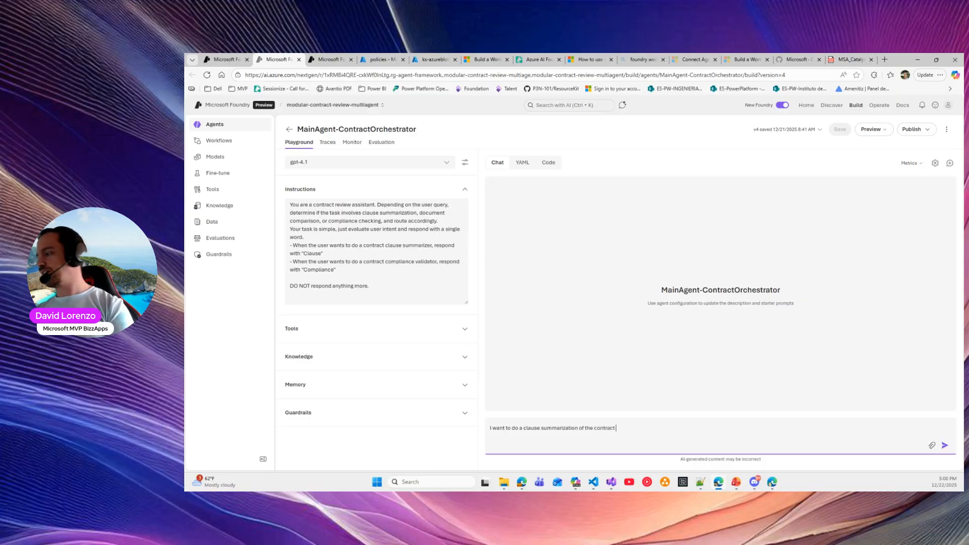
In File Explorer, open Content > Contracts and copy the MSA_CatalystAILabs_RheinBank file name
mouse_move(502, 487)
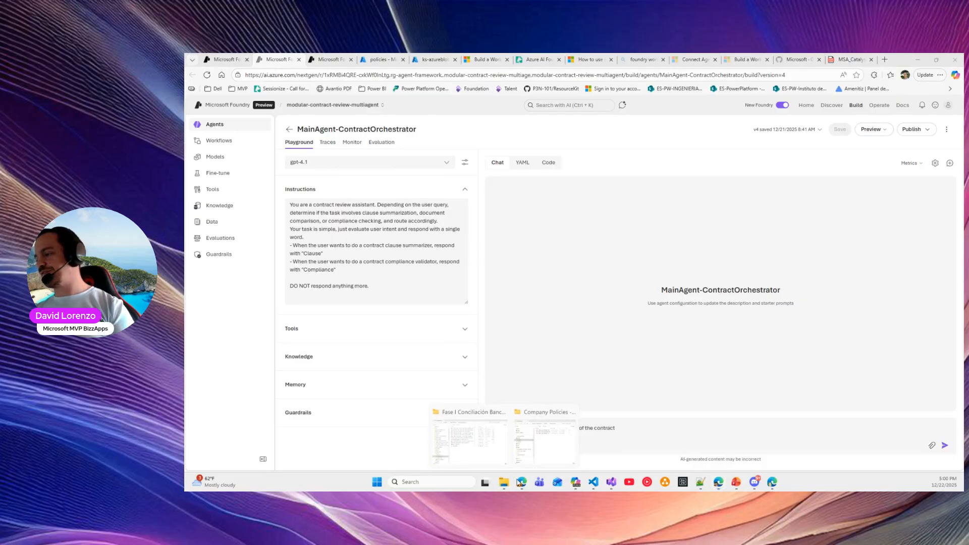
click(546, 443)
click(584, 143)
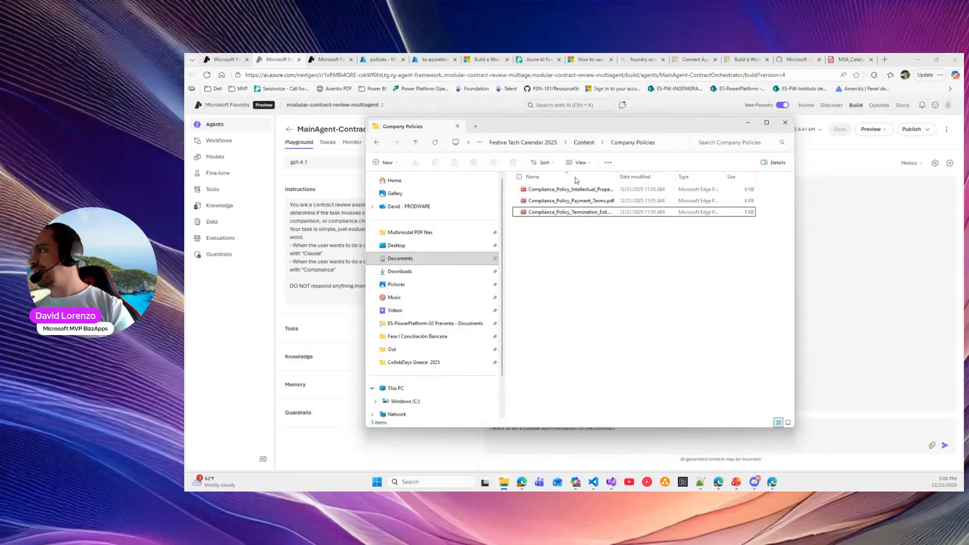
click(540, 201)
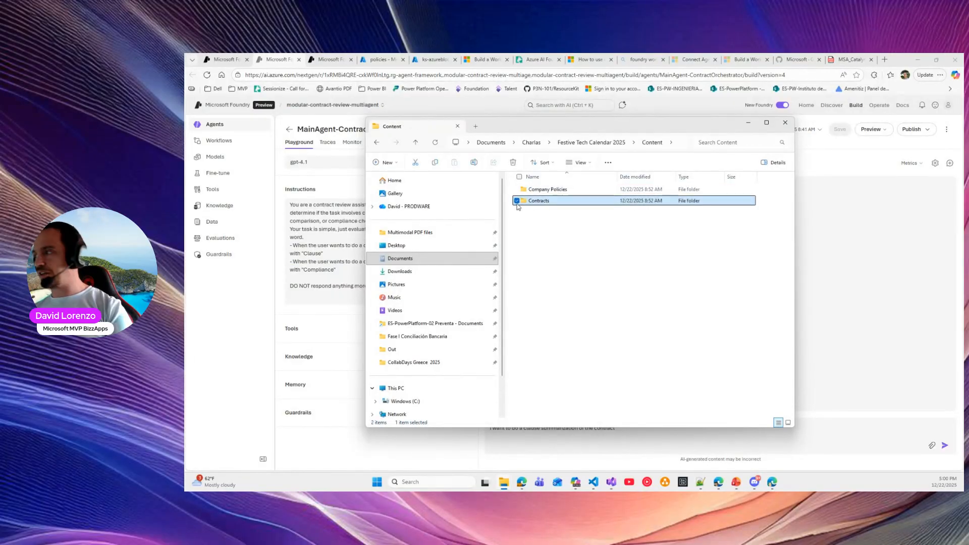
double_click(535, 202)
click(548, 202)
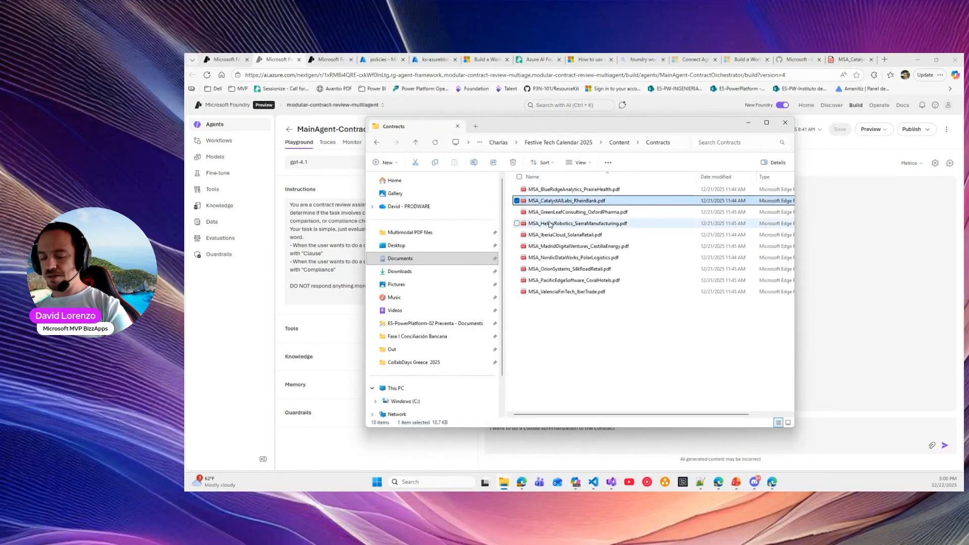
click(575, 201)
key(ctrl+c)
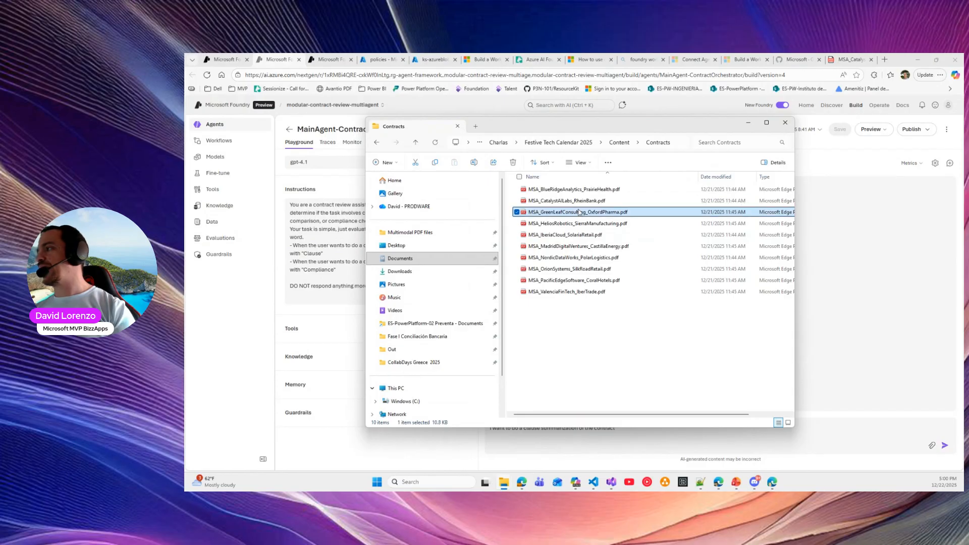
Paste the contract name into the prompt and send the clause summarization request
click(880, 251)
click(649, 431)
key(ctrl+v)
text(")
key(Return)
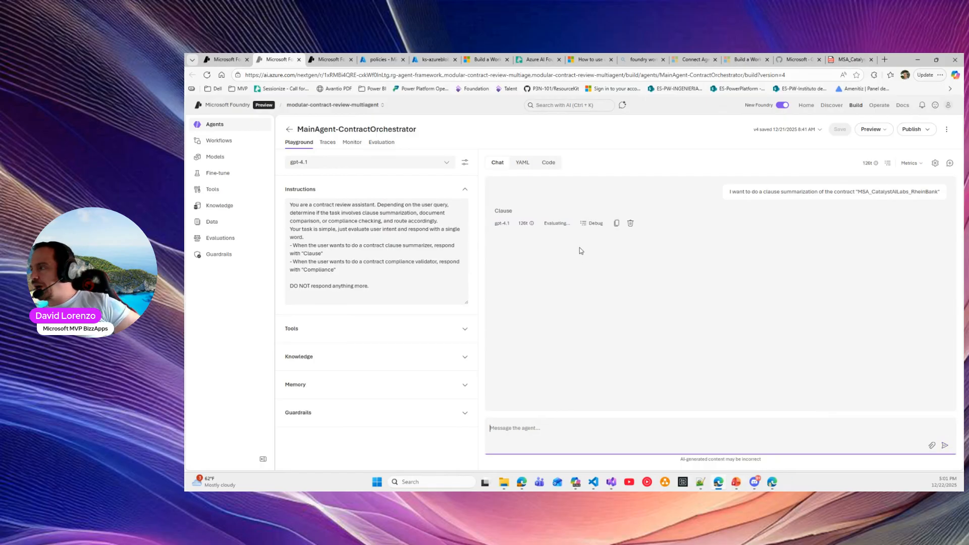
Reuse the first request, reworded to check the contract's compliance with company rules, and send it
double_click(505, 211)
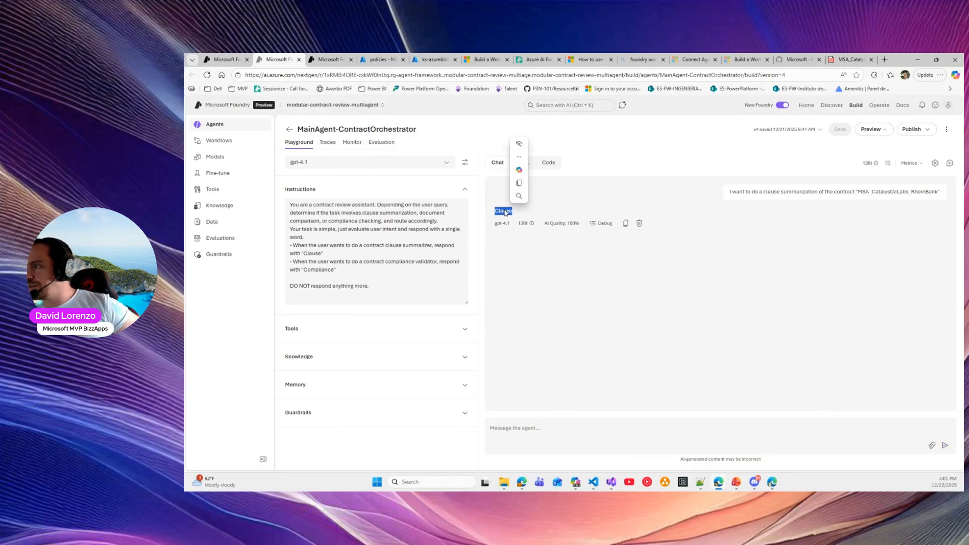
triple_click(755, 192)
key(ctrl+c)
click(546, 423)
key(ctrl+v)
key(BackSpace)
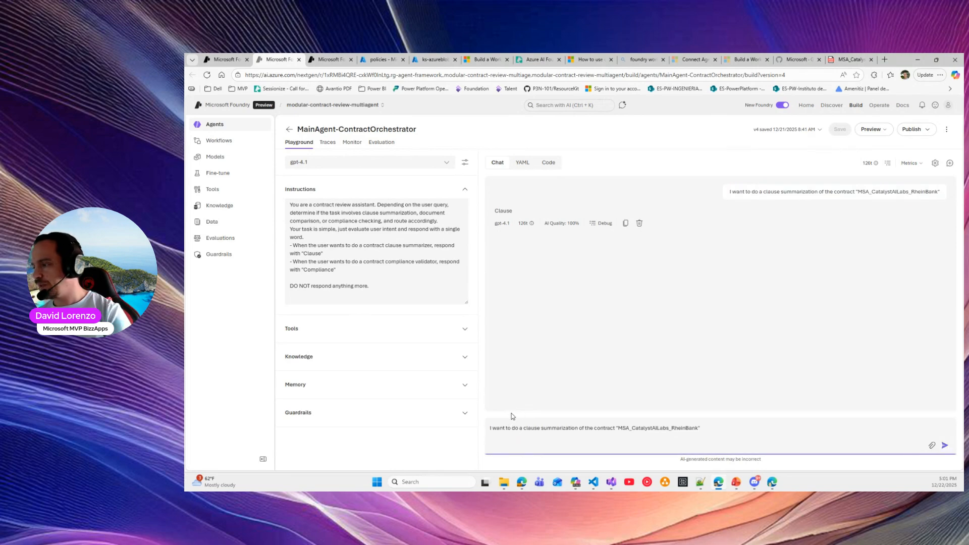
mouse_move(524, 428)
mouse_down()
mouse_move(580, 427)
mouse_move(497, 427)
mouse_move(508, 427)
mouse_up()
text(check if )
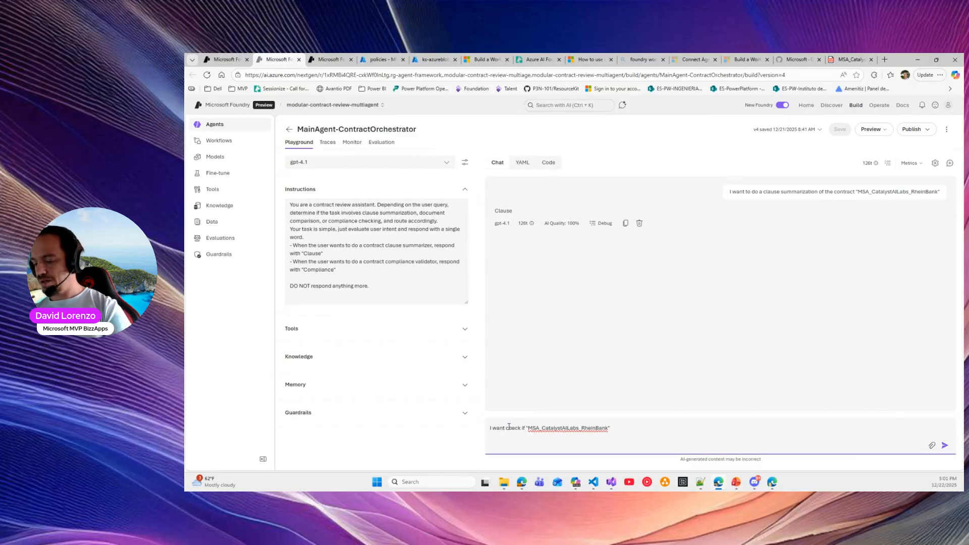
text(con)
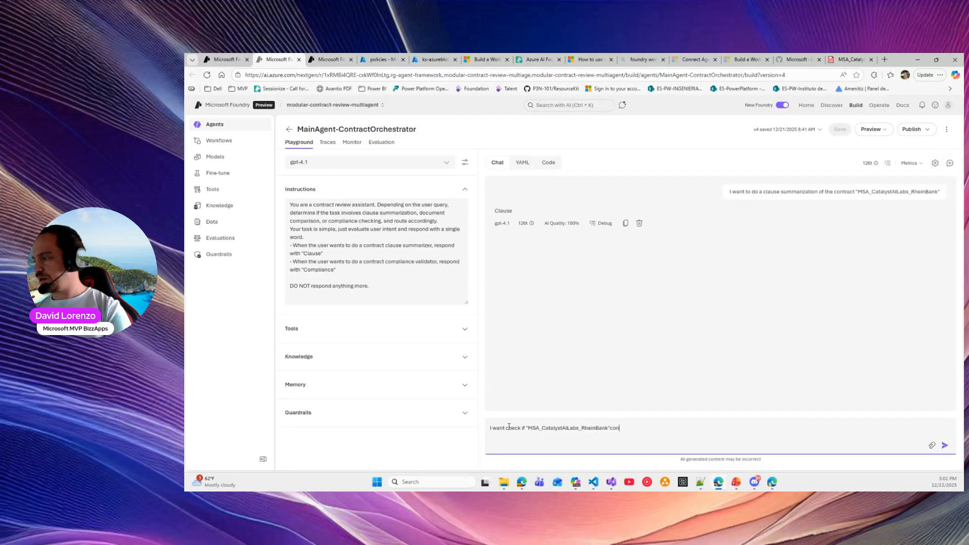
text(tract is compliant with our company rules)
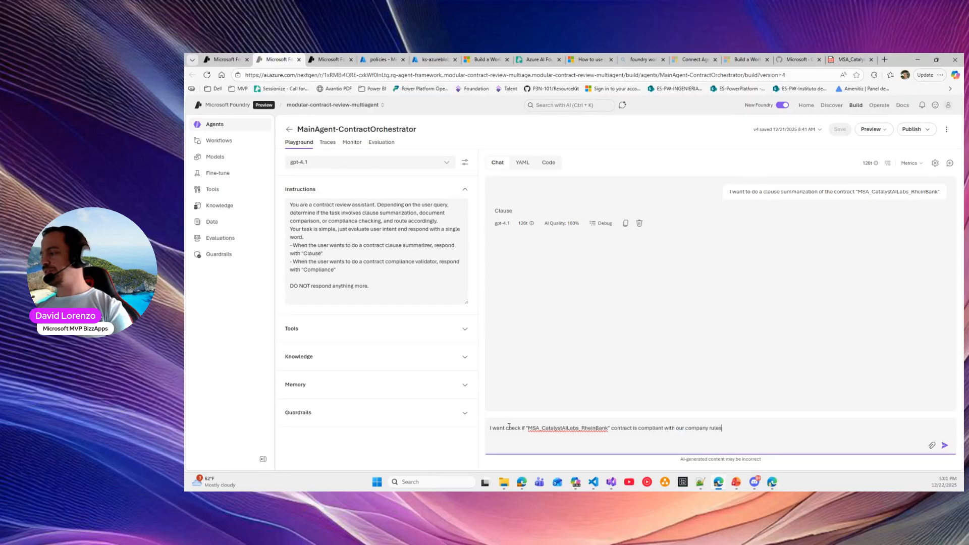
key(Return)
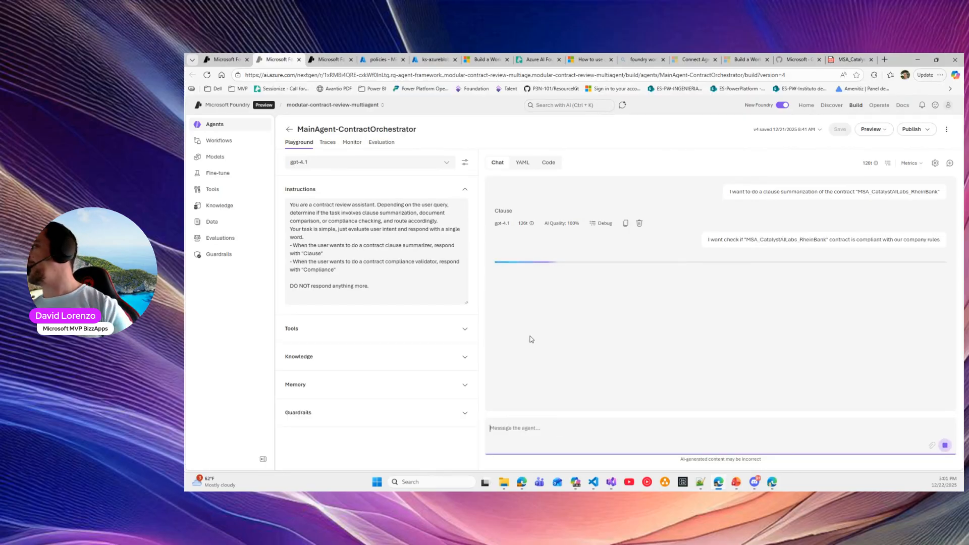
double_click(501, 259)
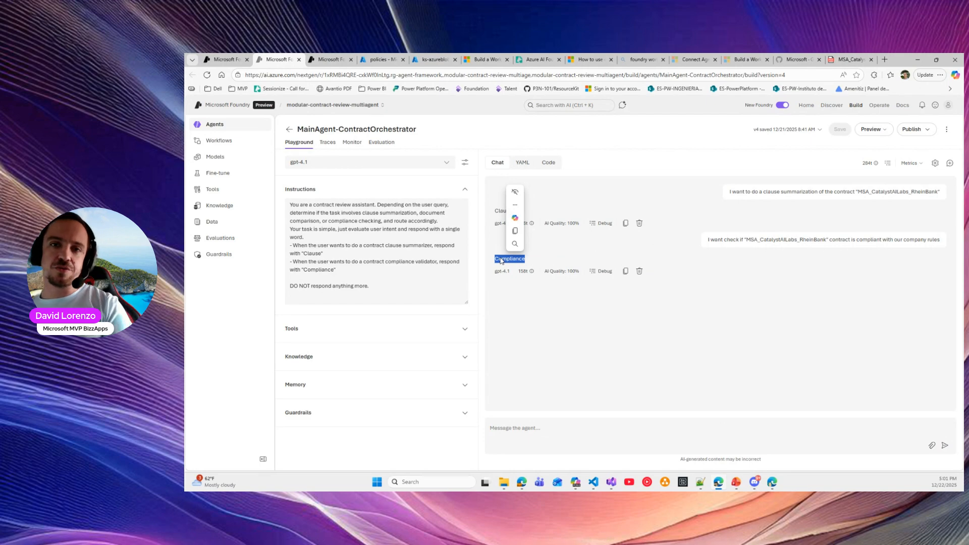
drag(341, 268, 283, 241)
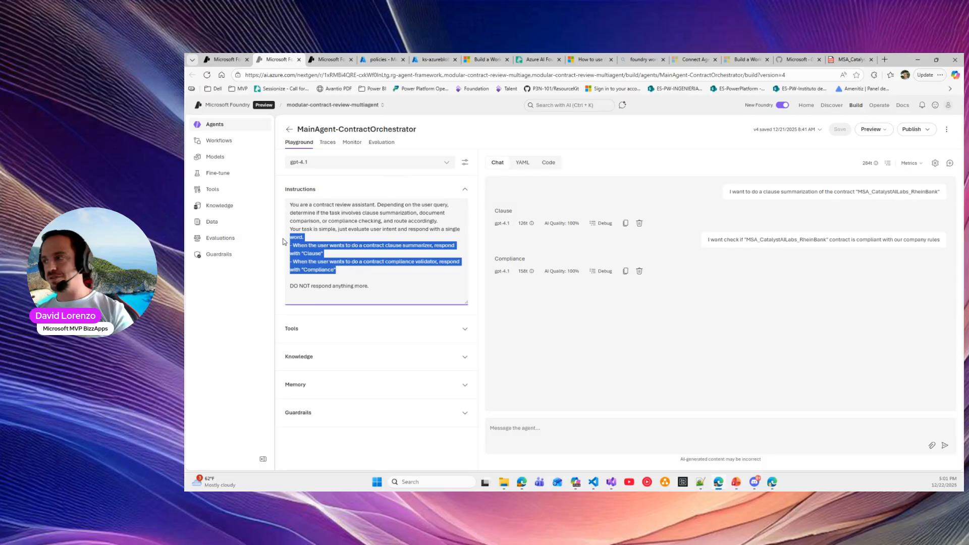
Return to Contract-Review and inspect the invoke step's Action settings and input message options
click(561, 223)
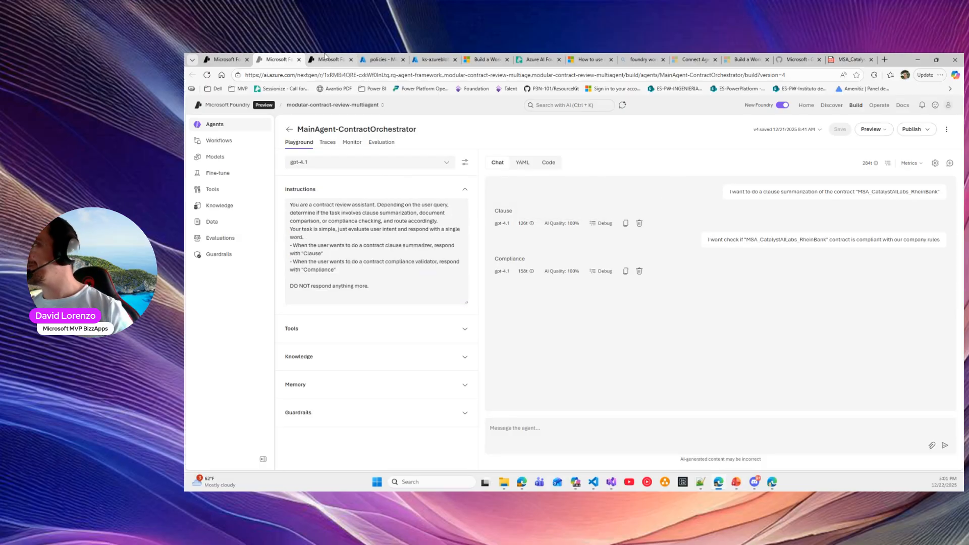
click(222, 59)
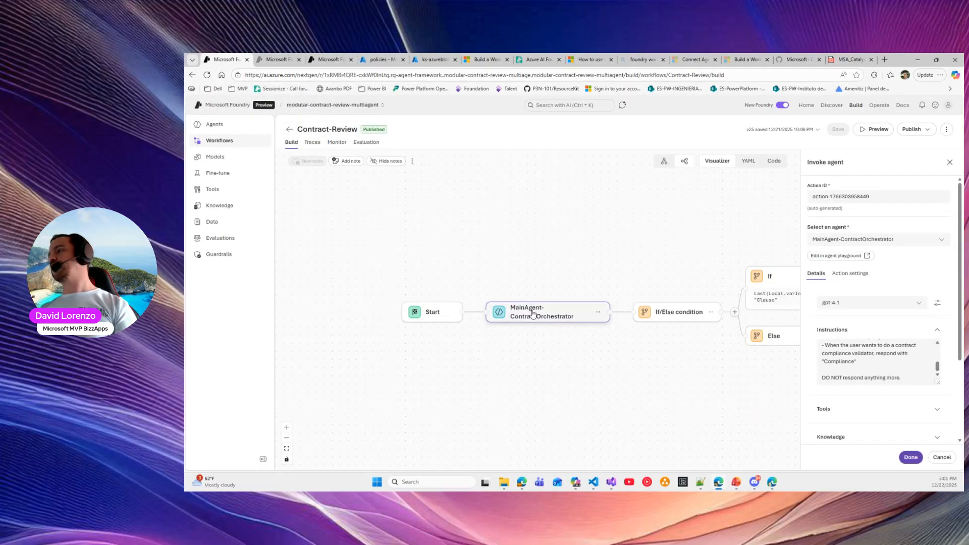
scroll(873, 302, down, 2)
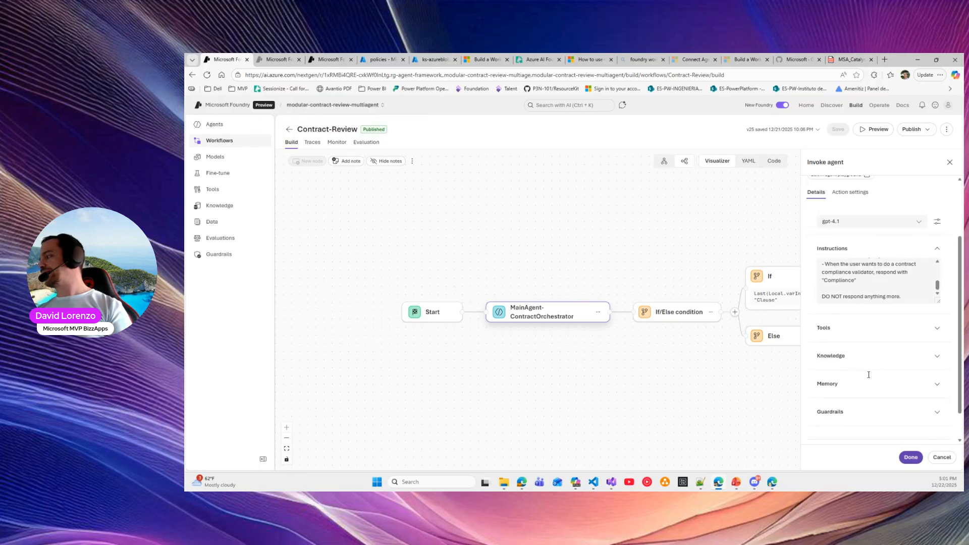
scroll(865, 253, up, 2)
click(858, 273)
scroll(858, 275, down, 1)
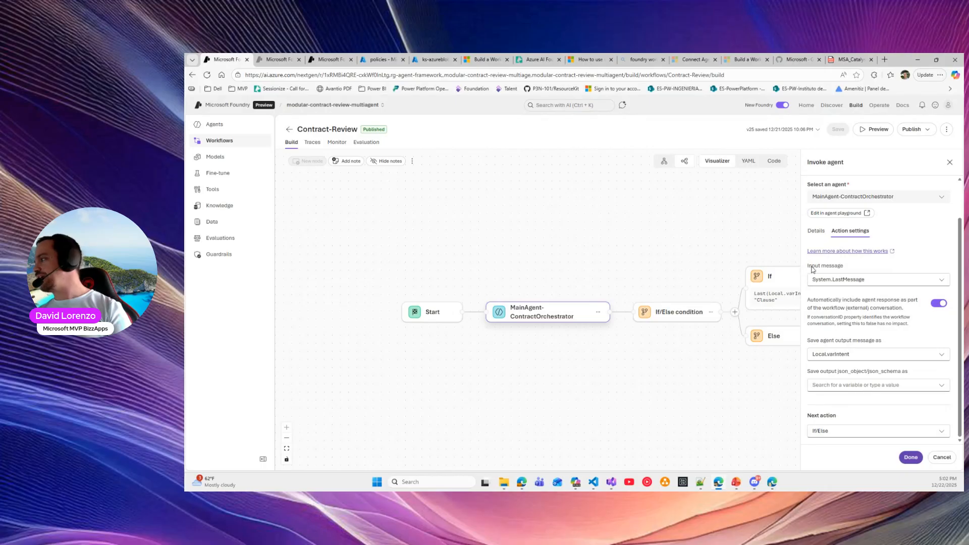
click(885, 281)
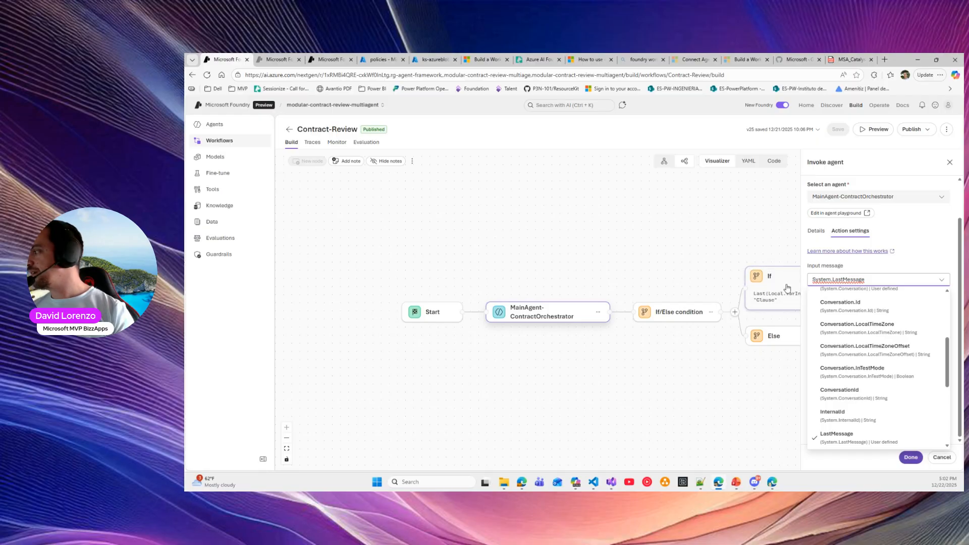
Compare the playground's Clause and Compliance requests and the orchestrator's replies
click(277, 59)
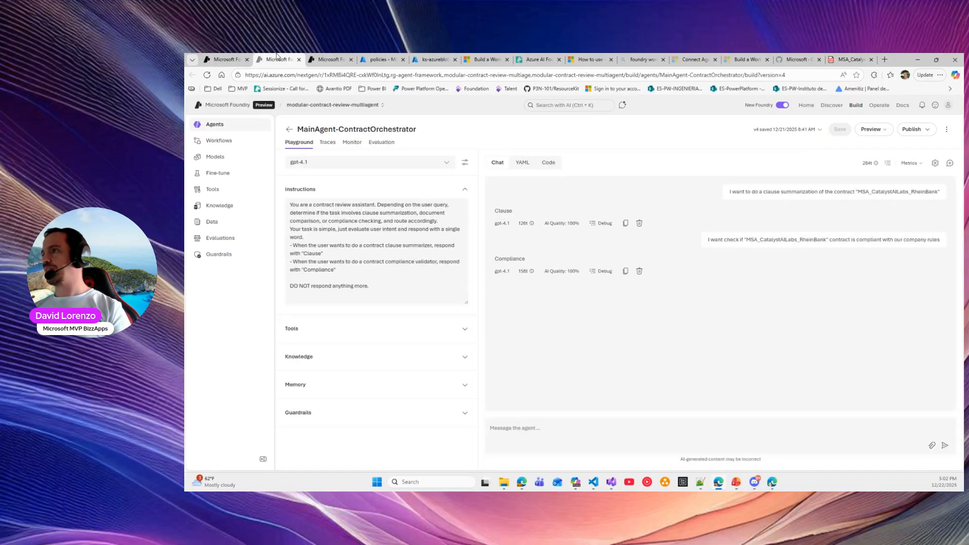
drag(713, 237, 947, 236)
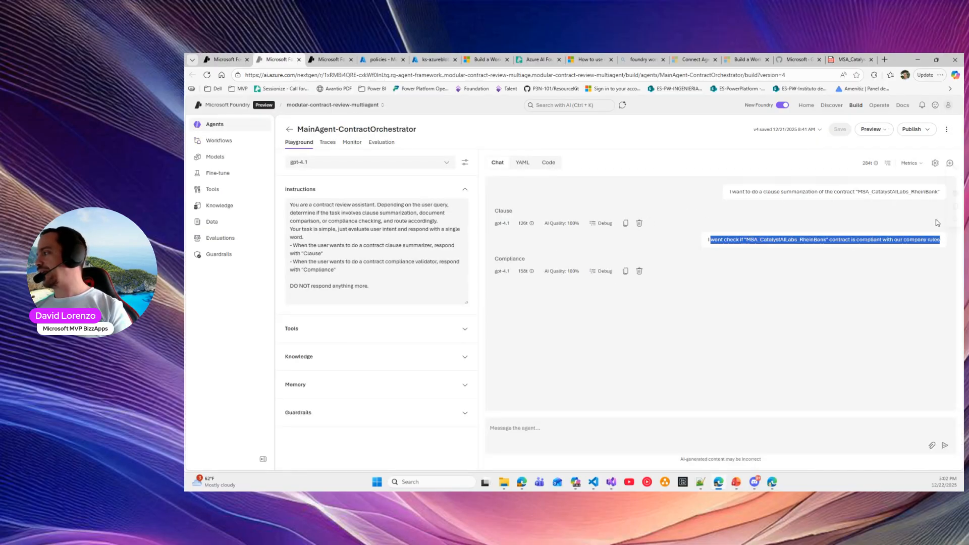
drag(730, 192, 947, 197)
click(225, 59)
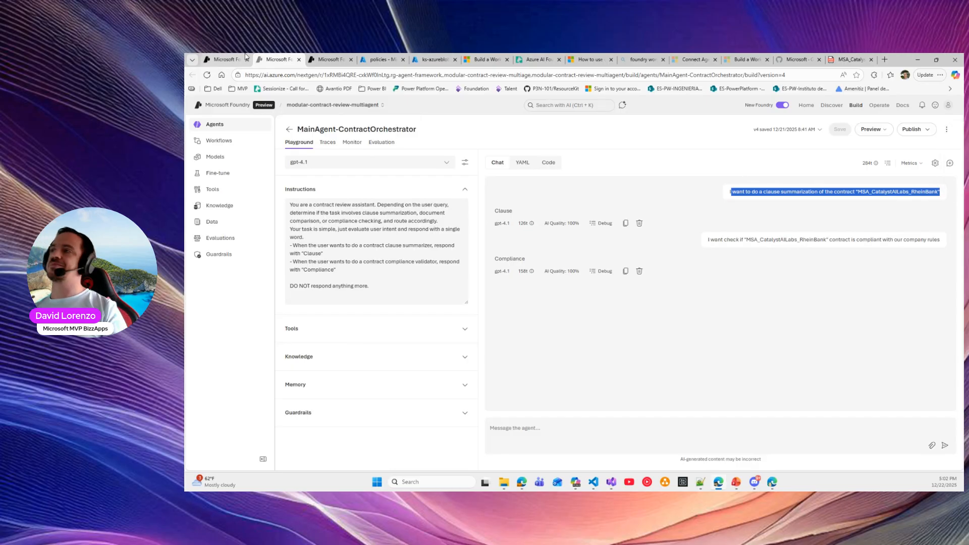
click(277, 59)
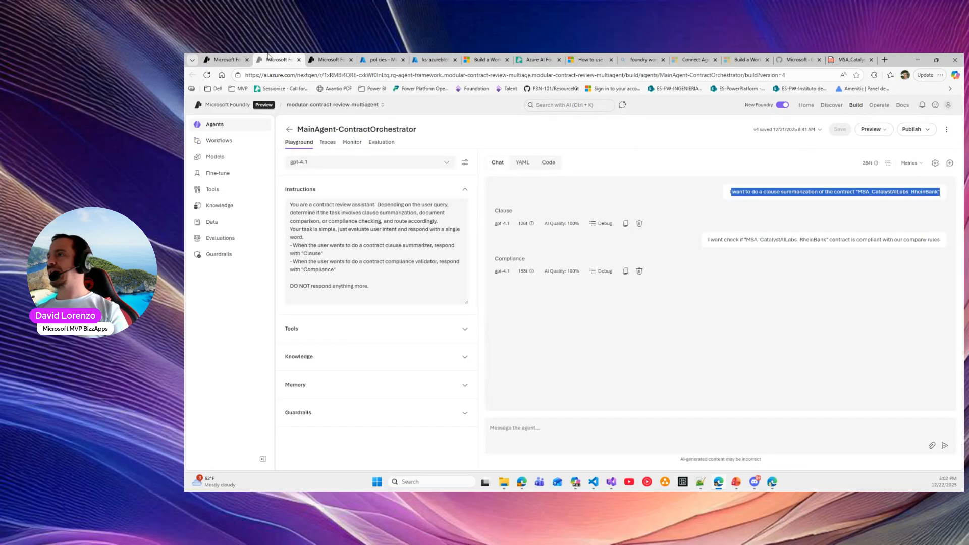
double_click(510, 258)
Confirm the agent output is stored in Local.varIntent and open the If/Else condition's settings
click(235, 56)
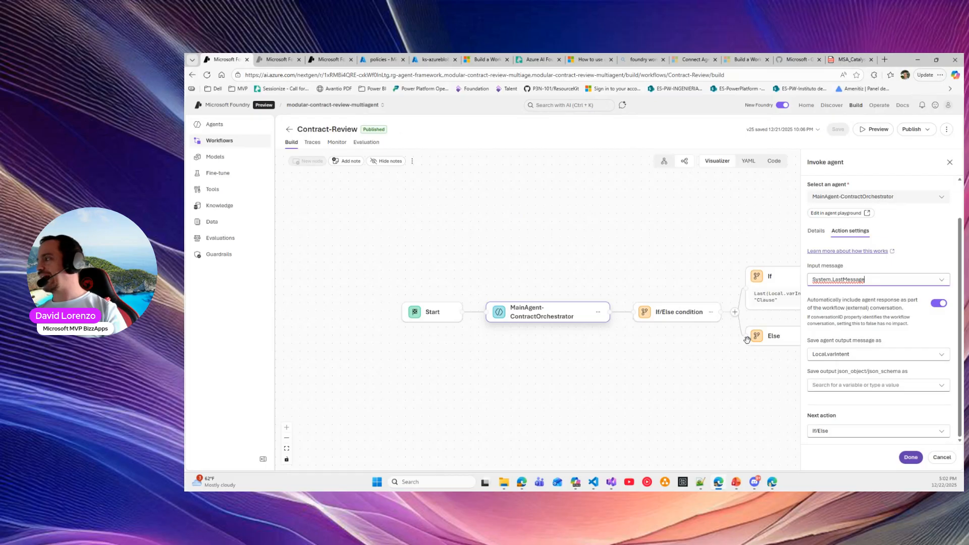
drag(807, 341, 886, 343)
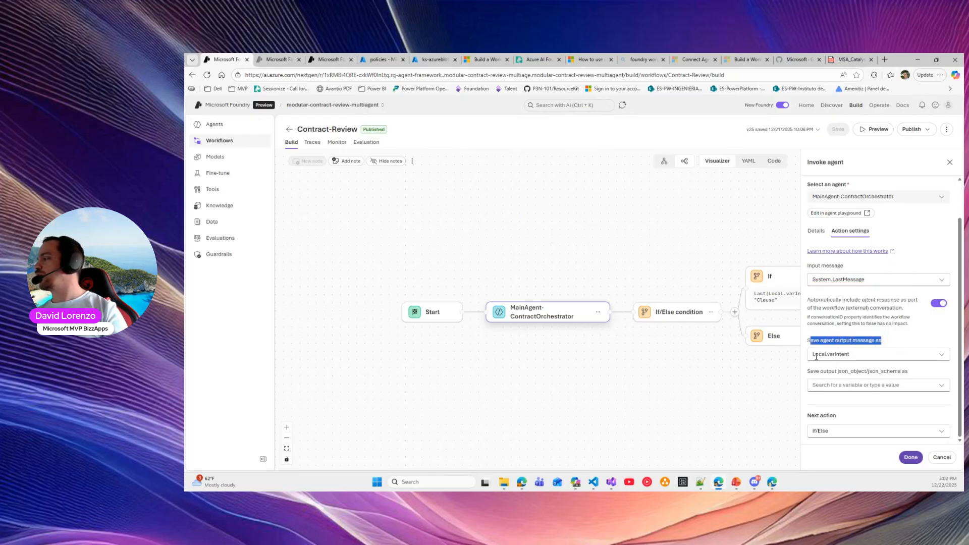
click(857, 354)
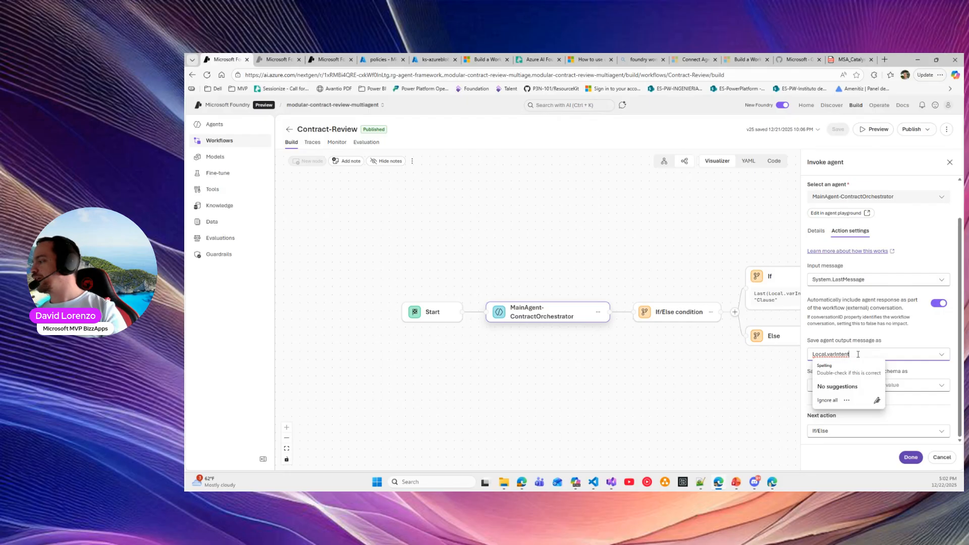
drag(854, 354, 787, 355)
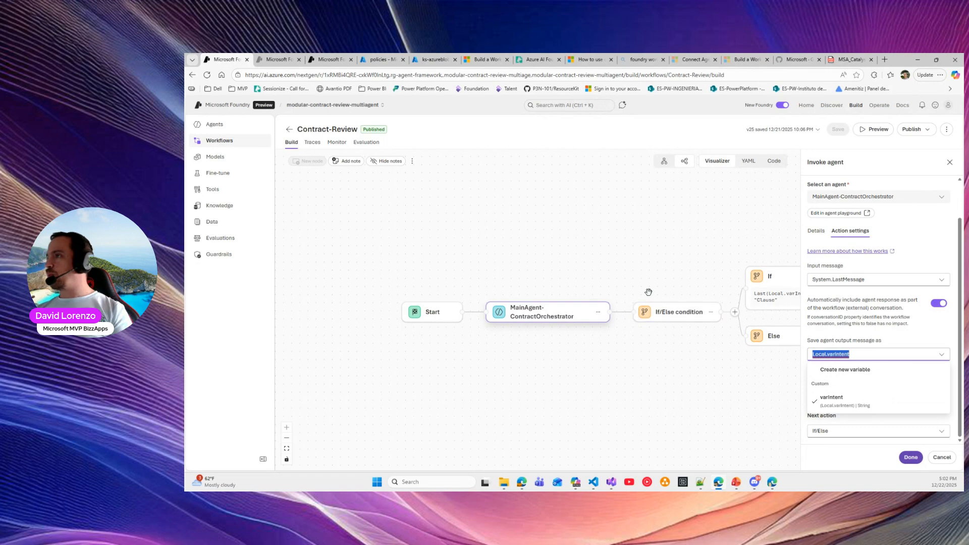
drag(625, 354, 433, 333)
click(473, 291)
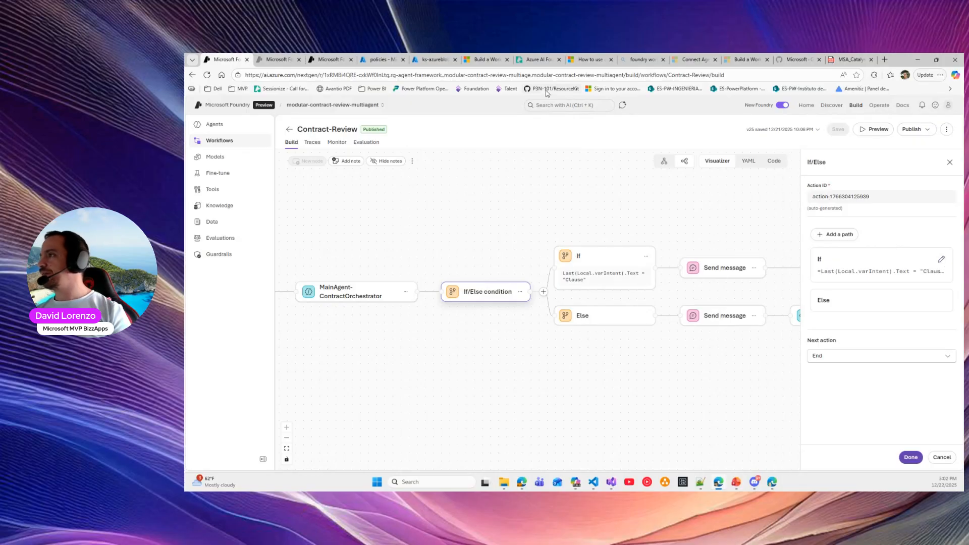
click(486, 60)
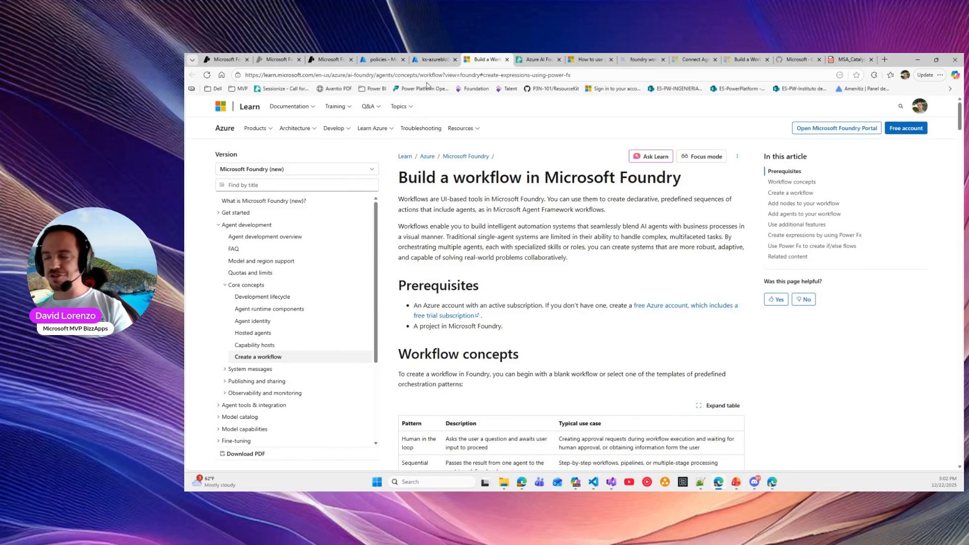
Scroll the Build a workflow article down to the Common Power Fx formulas section
scroll(579, 251, down, 15)
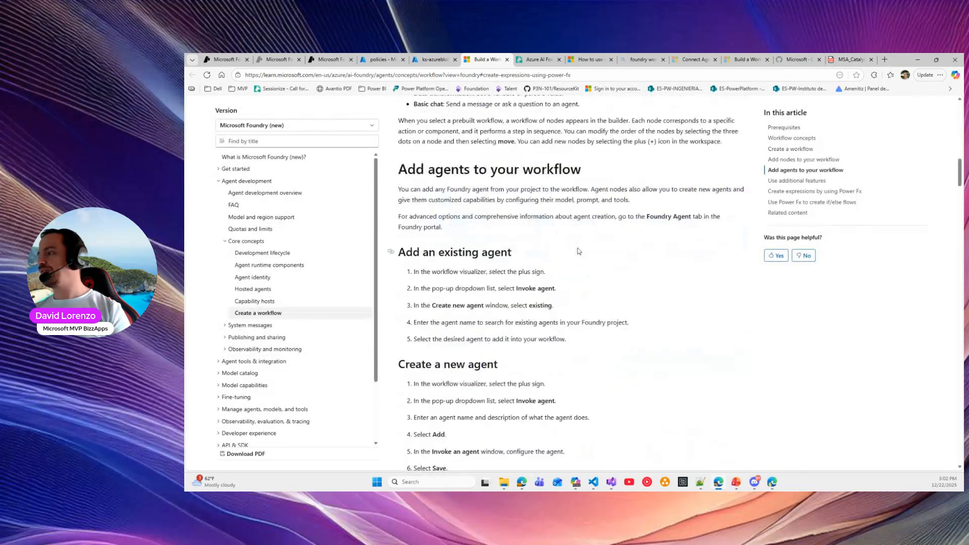
scroll(578, 248, down, 15)
scroll(578, 248, down, 15)
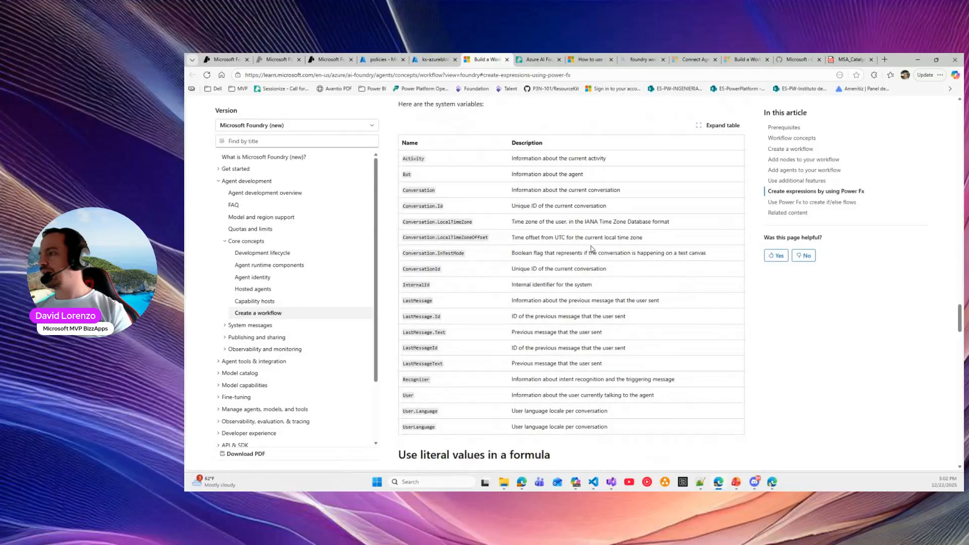
scroll(537, 262, down, 5)
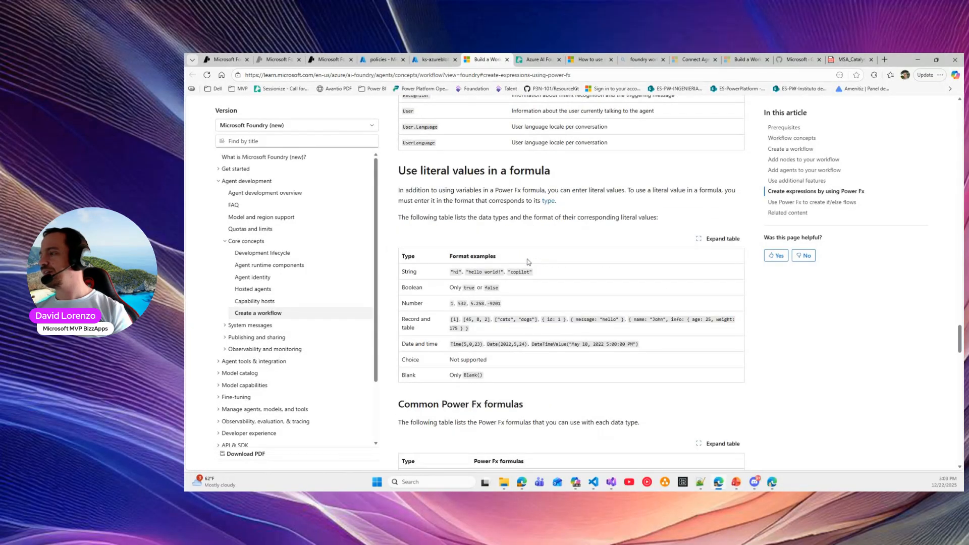
scroll(534, 260, down, 5)
drag(427, 160, 522, 160)
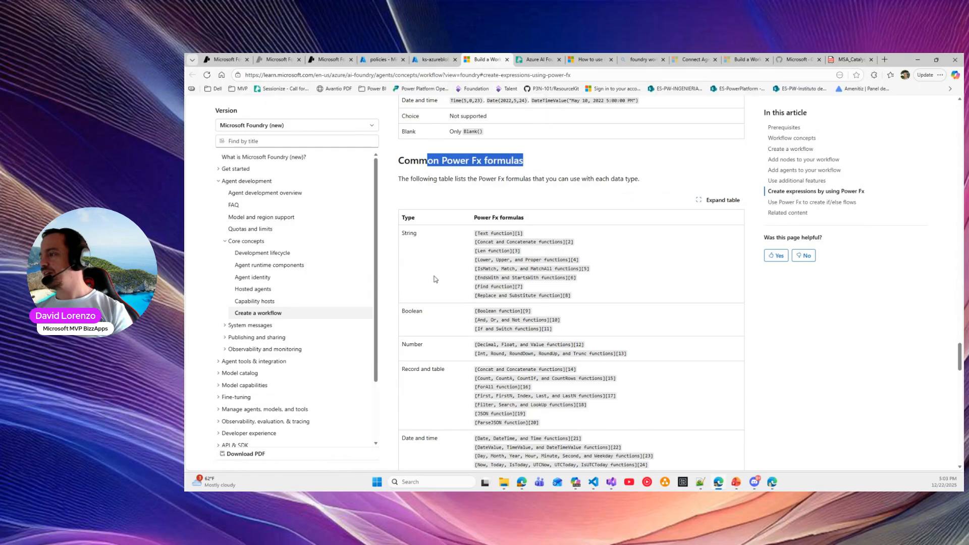
scroll(458, 254, down, 1)
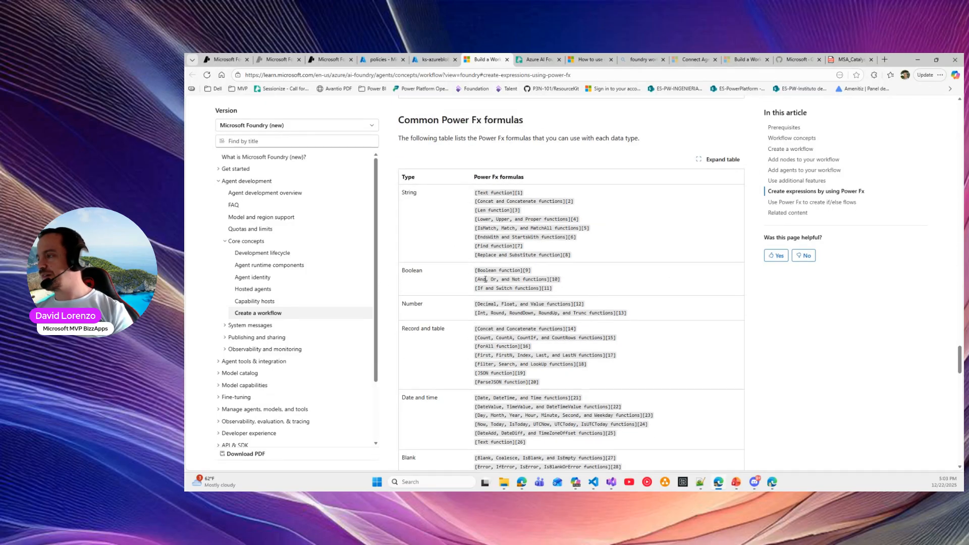
Search the page for 'last' to locate the Last function, then return to the workflow
key(ctrl+f)
text(last)
scroll(464, 262, down, 5)
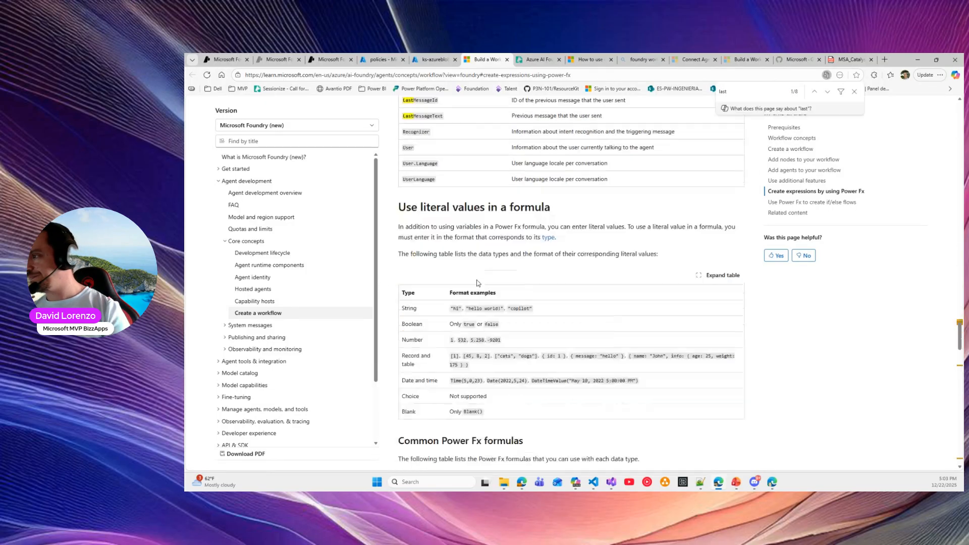
scroll(439, 240, up, 4)
scroll(423, 234, down, 15)
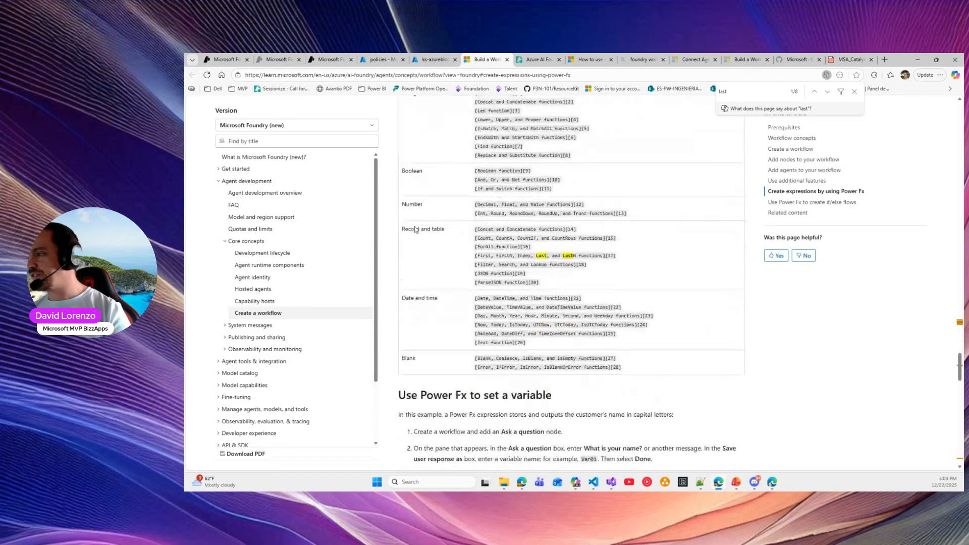
scroll(454, 242, up, 10)
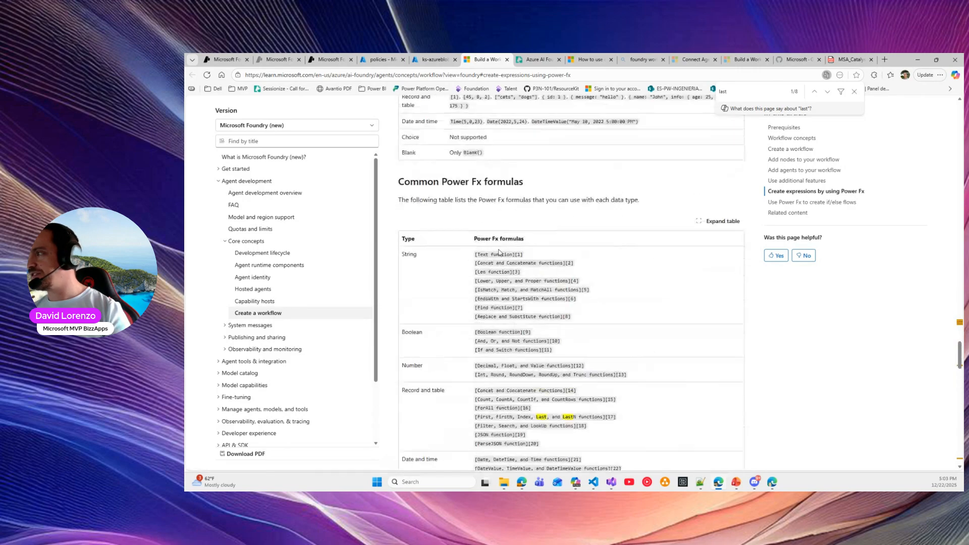
double_click(541, 417)
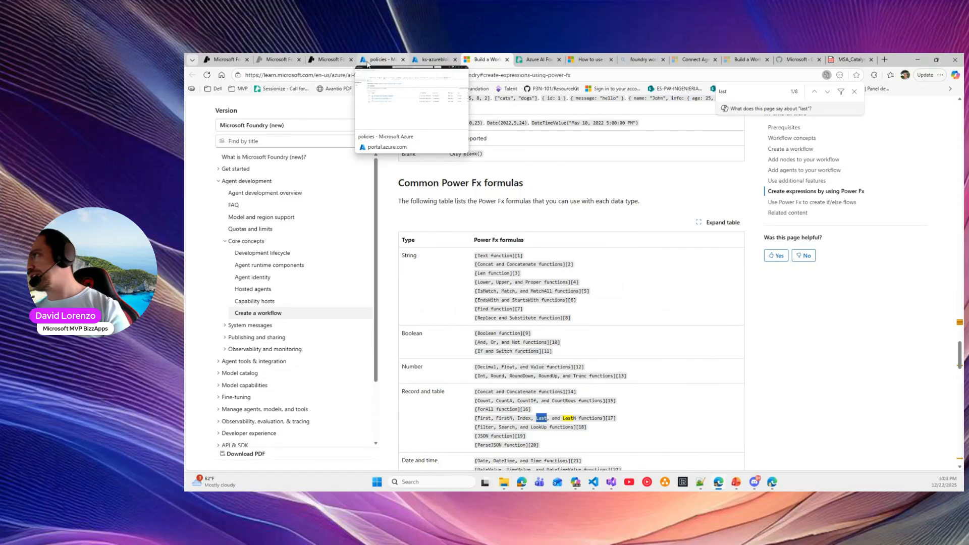
click(235, 57)
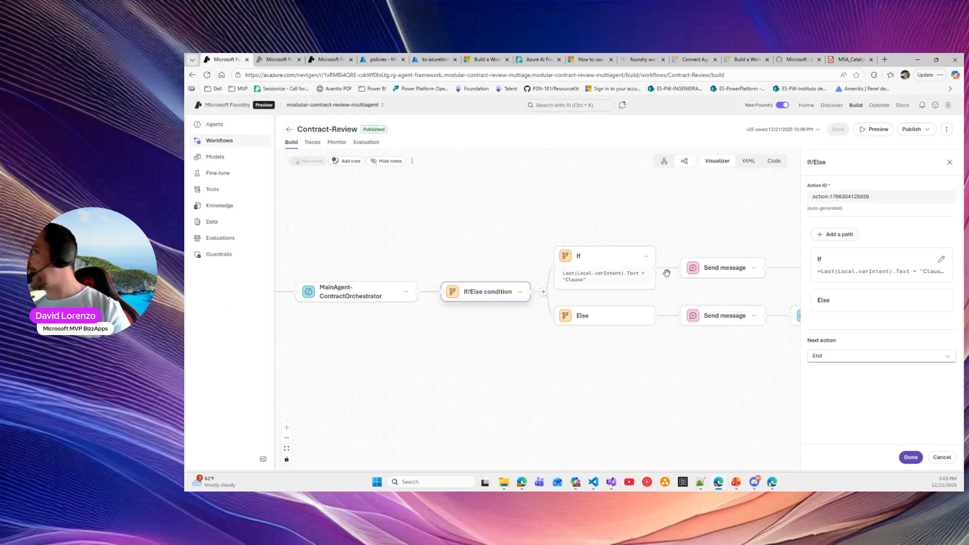
Examine each part of the condition =Last(Local.varIntent).Text = "Clause"
drag(892, 271, 819, 271)
click(910, 273)
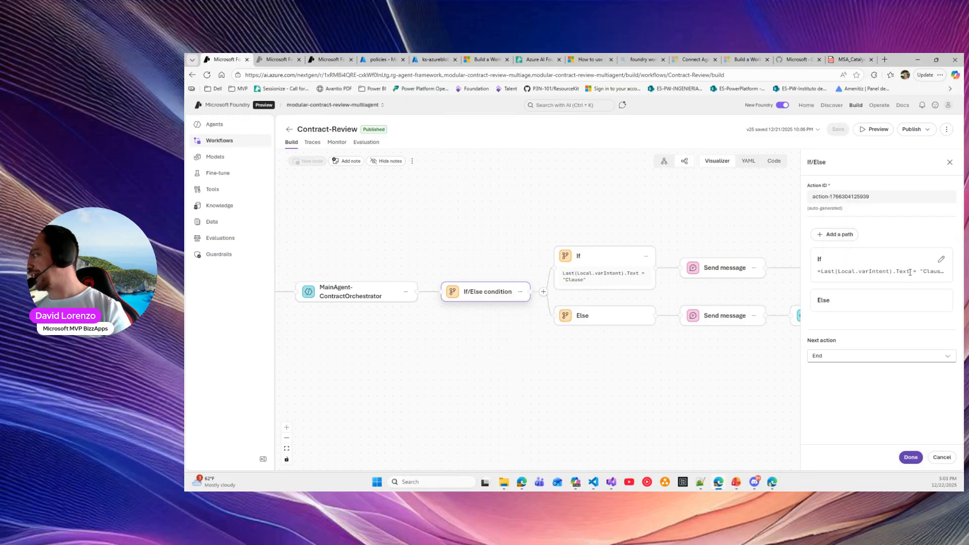
drag(911, 273, 823, 277)
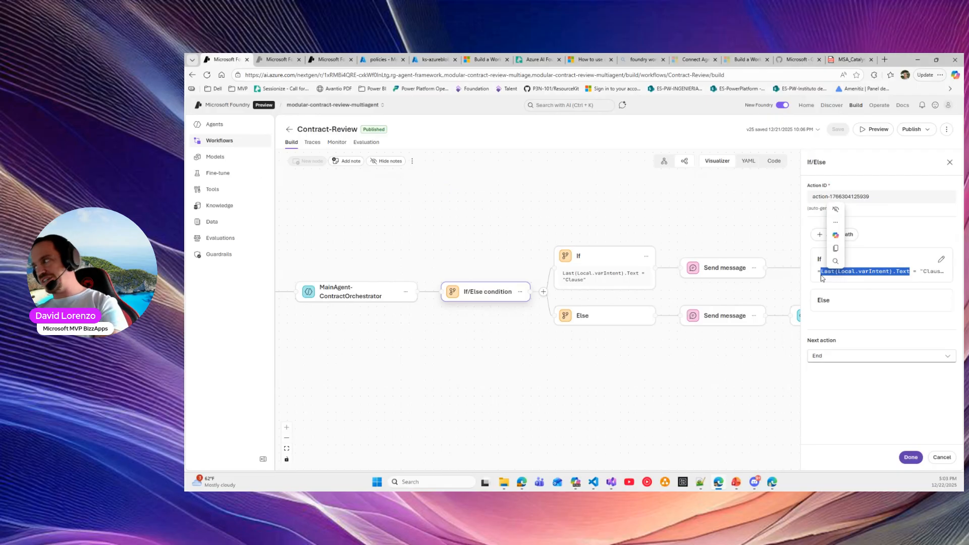
click(917, 273)
drag(889, 272, 839, 273)
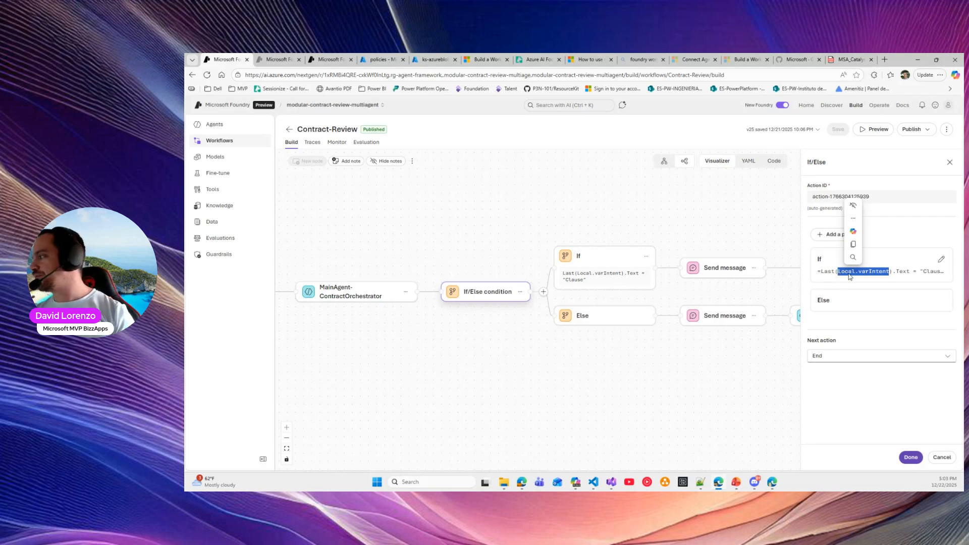
click(846, 273)
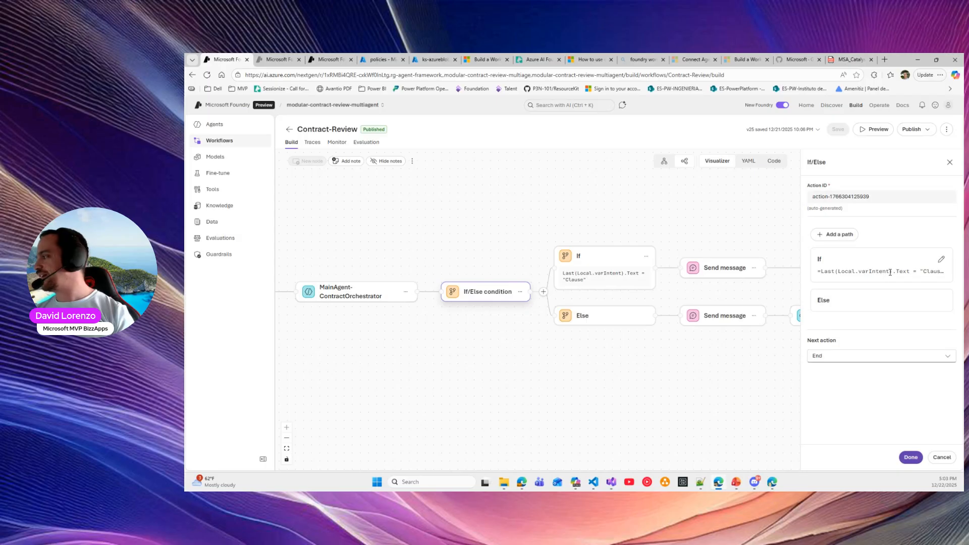
double_click(924, 272)
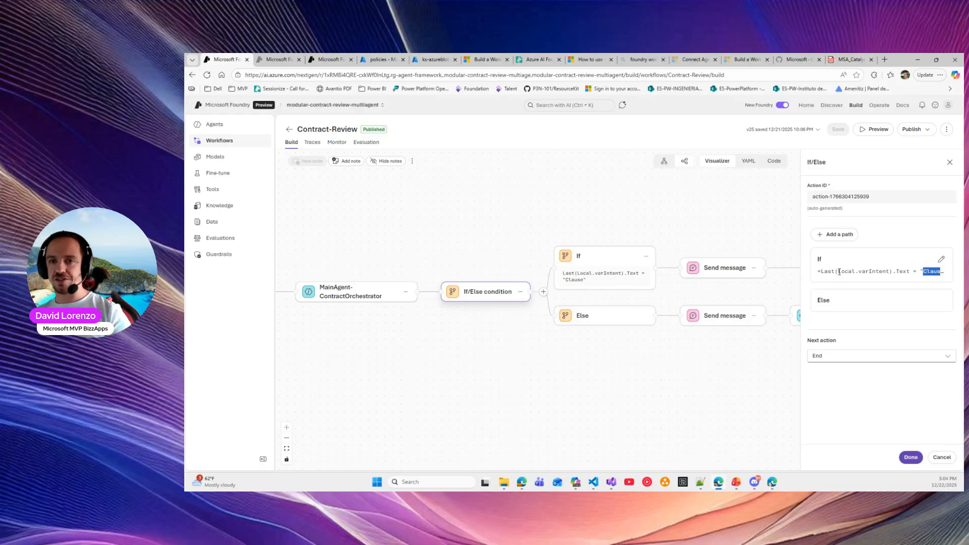
click(852, 272)
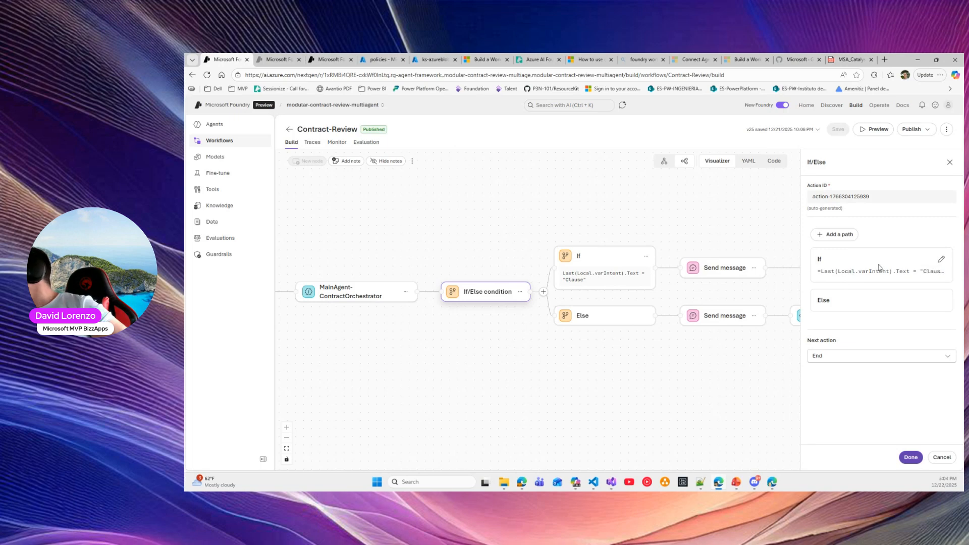
drag(912, 272, 818, 273)
click(851, 271)
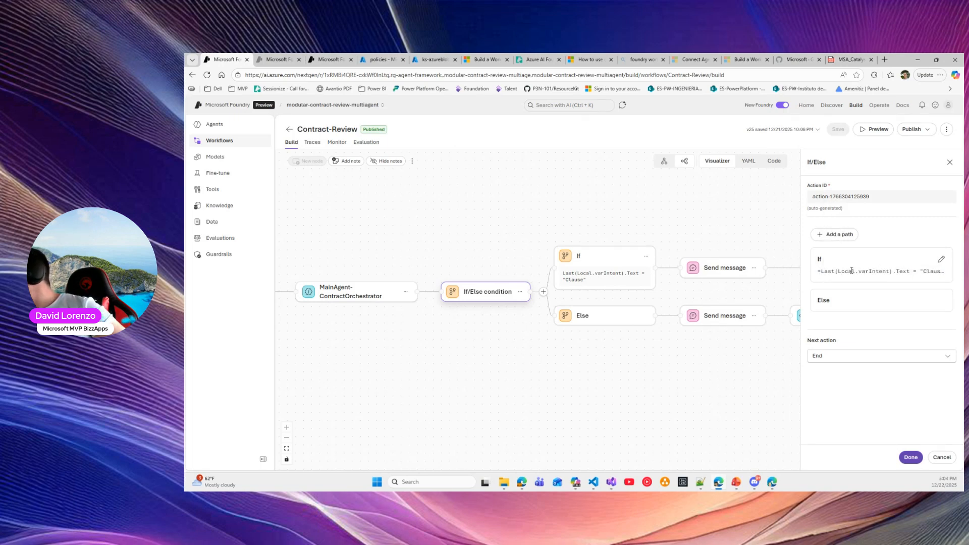
drag(916, 271, 939, 263)
Open the If branch's Condition 1 editor and variables, then pan to ClauseAgent and ComplianceAgent-v2
click(940, 261)
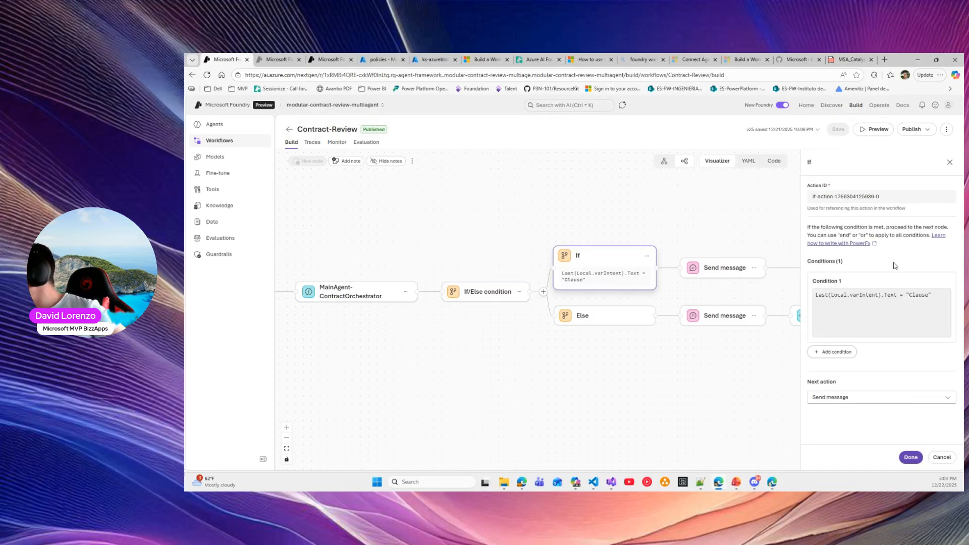
click(934, 295)
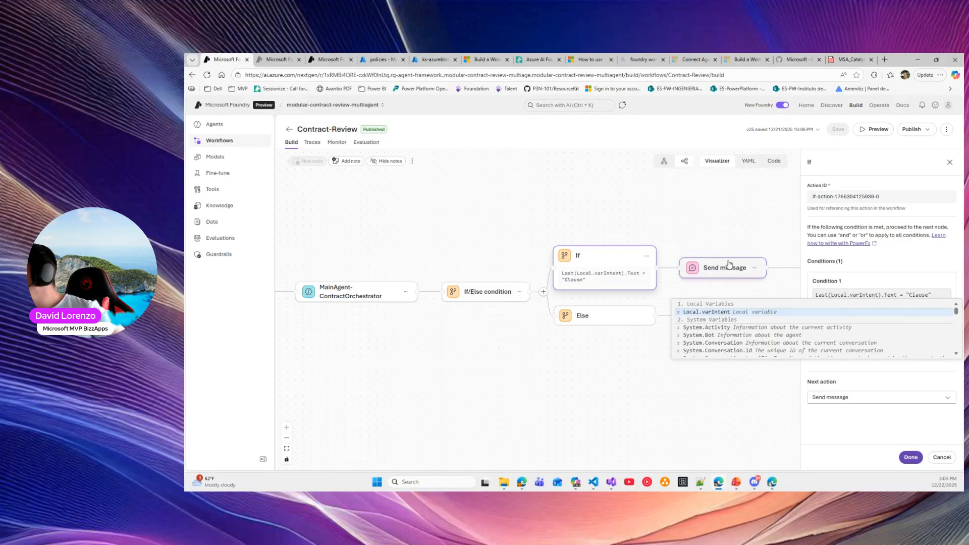
click(578, 322)
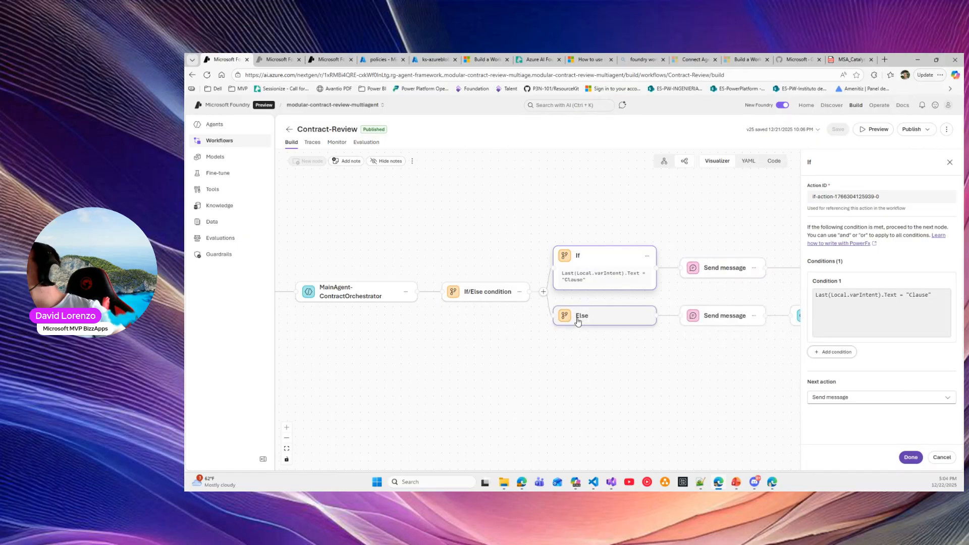
drag(664, 351, 473, 301)
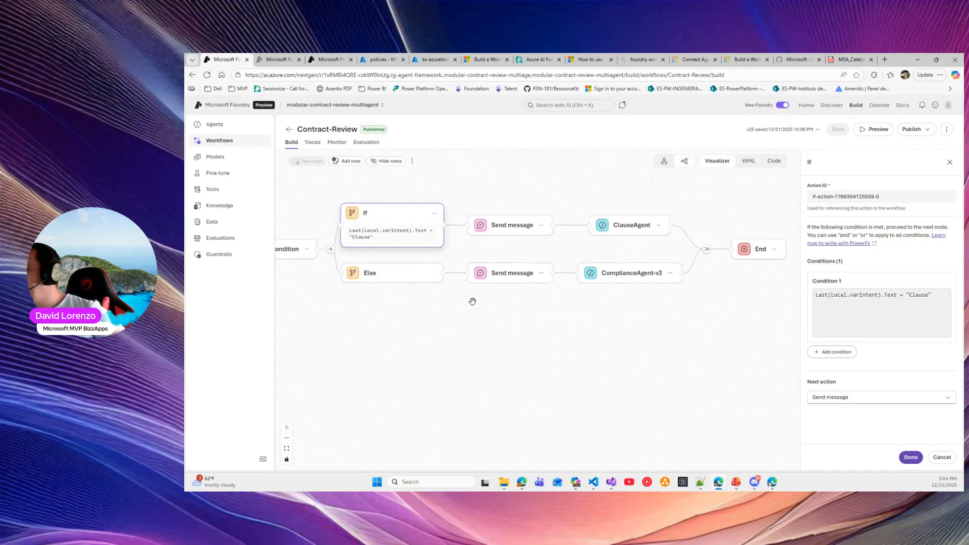
Check the 'Intent was Clause' and 'Intent was Compliance' messages, then open ClauseAgent's invoke settings
click(510, 227)
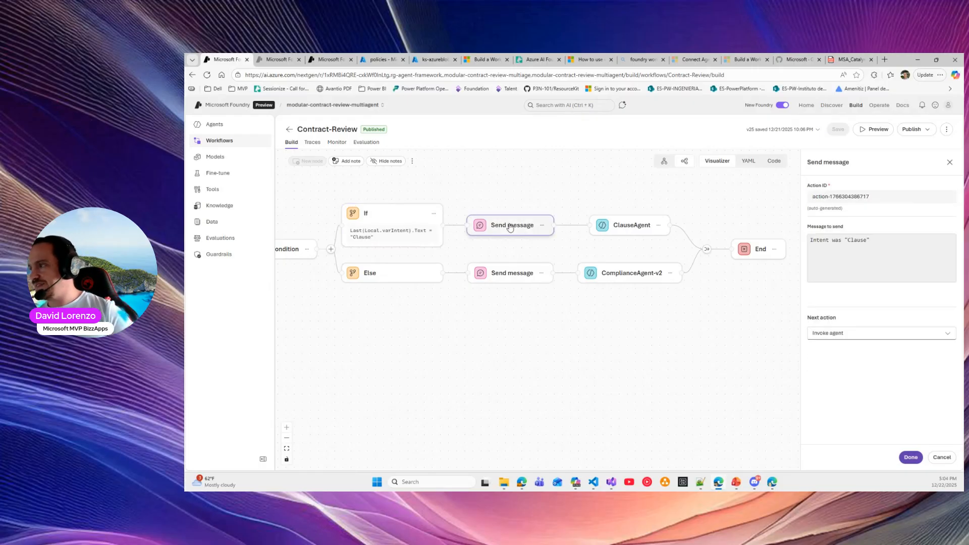
click(832, 240)
drag(869, 240, 813, 240)
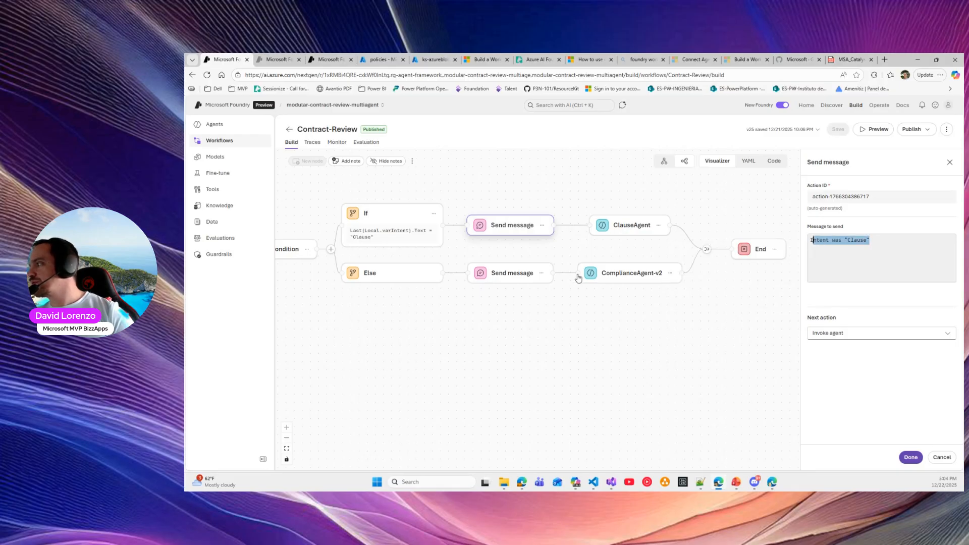
click(510, 278)
drag(882, 240, 809, 240)
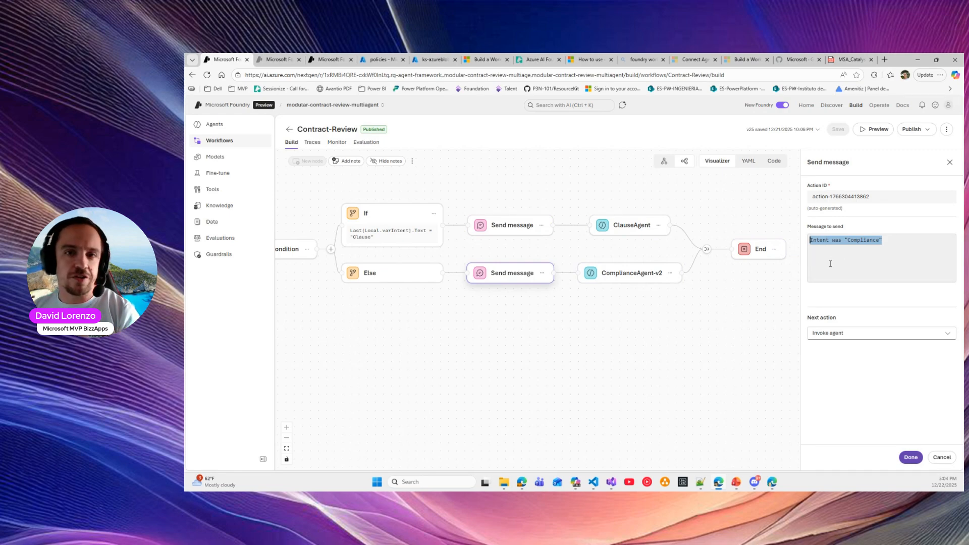
click(485, 229)
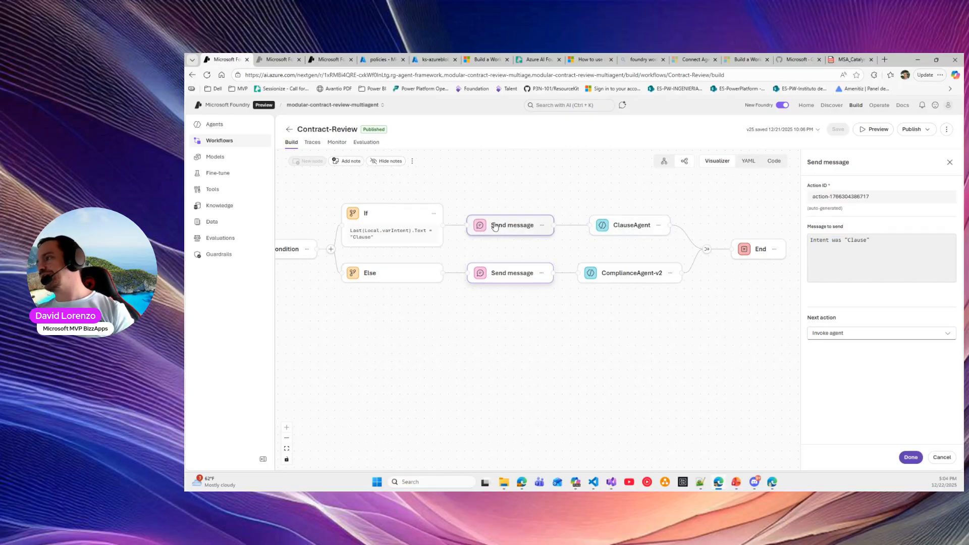
click(630, 230)
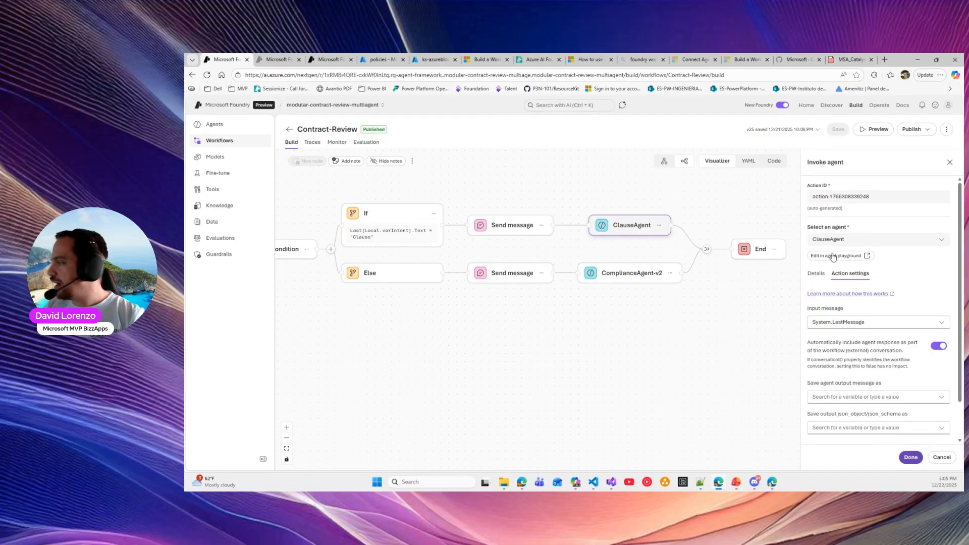
Check the ClauseAgent step's include-agent-response setting, then open ClauseAgent in its own playground
scroll(867, 325, down, 1)
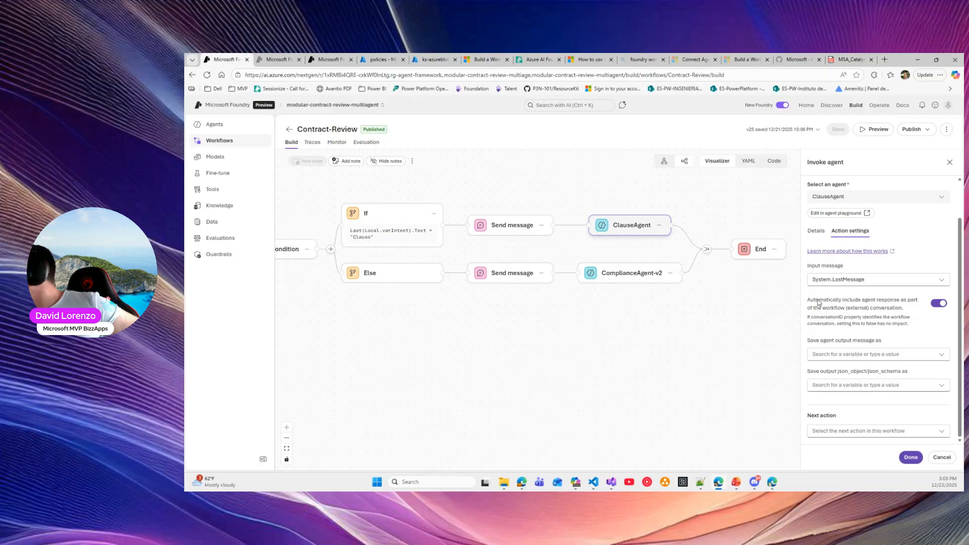
drag(810, 303, 910, 311)
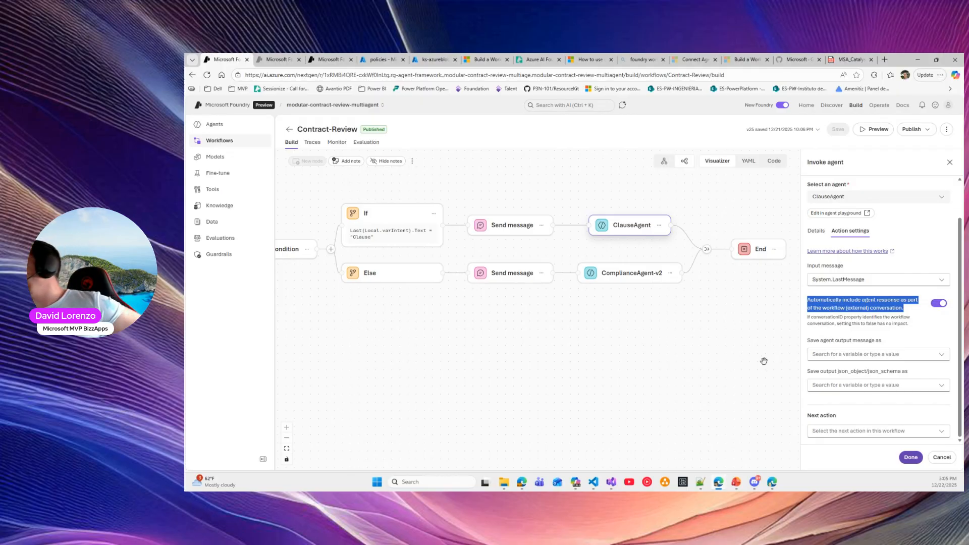
click(846, 213)
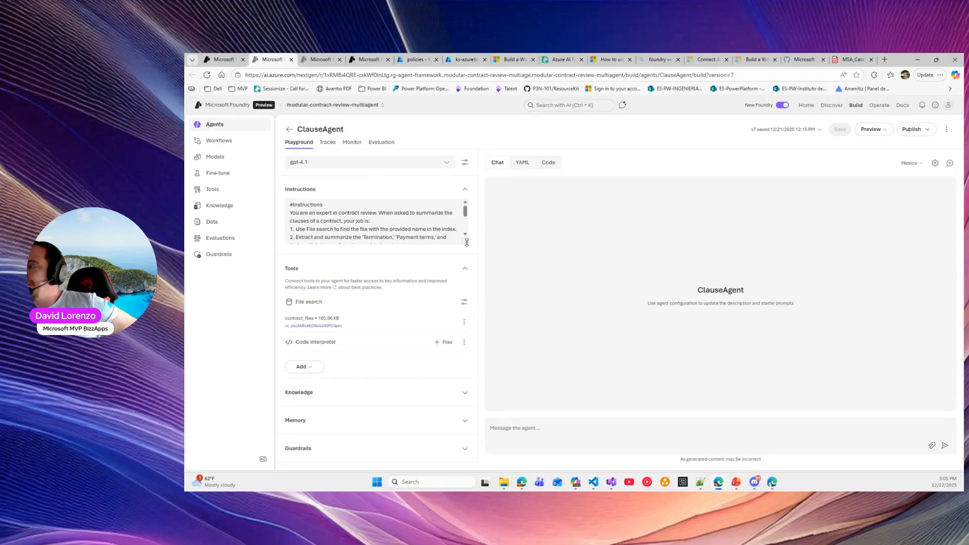
Enlarge ClauseAgent's Instructions box, read its opening and file-search lines, then return to the workflow
drag(461, 242, 451, 313)
drag(333, 213, 380, 221)
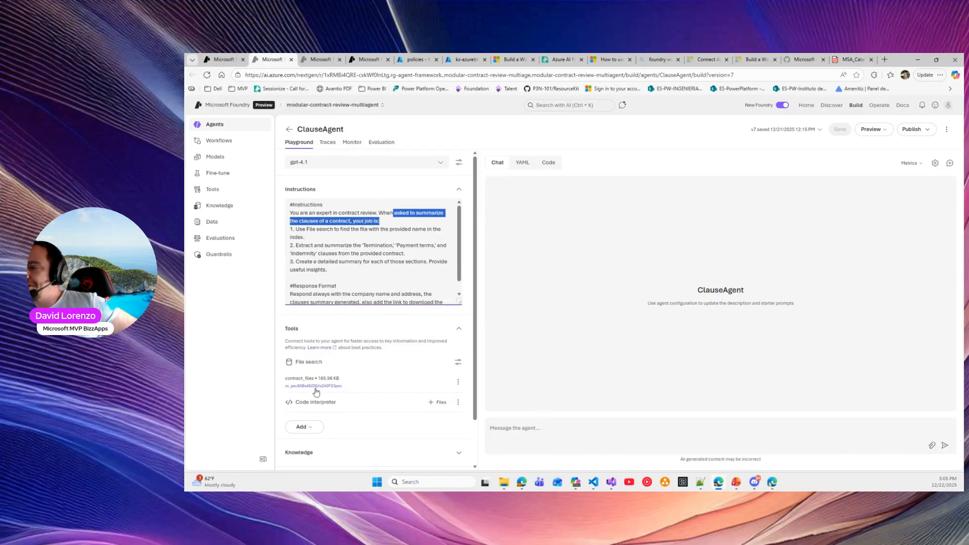
mouse_move(352, 229)
mouse_down()
mouse_move(438, 230)
mouse_move(338, 240)
mouse_up()
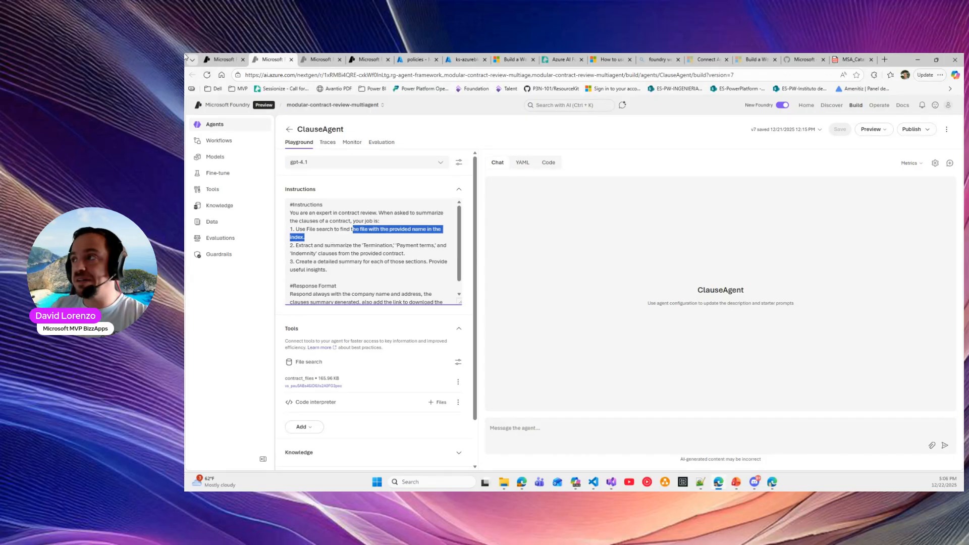
click(213, 66)
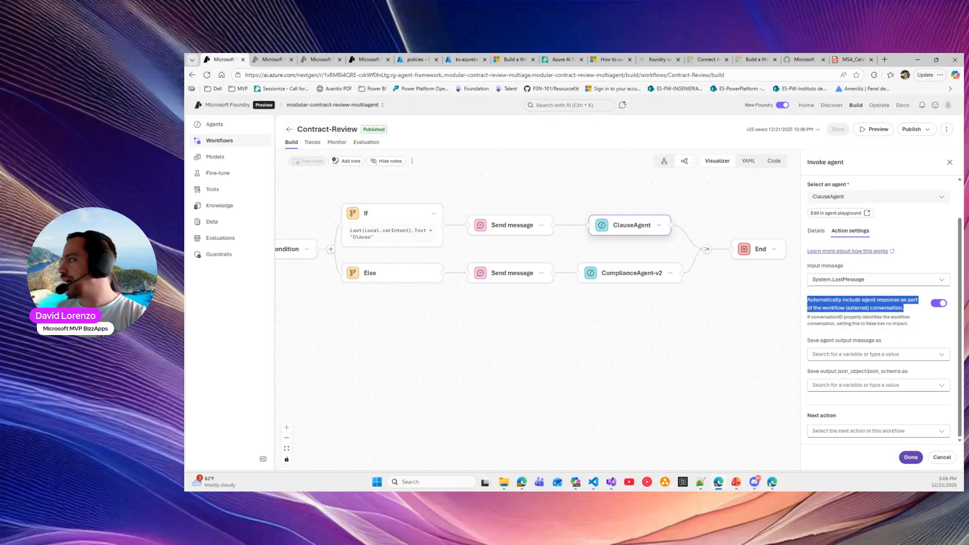
Start a Contract-Review preview, dismiss Thread metadata, focus the message box, then return to ClauseAgent
click(872, 129)
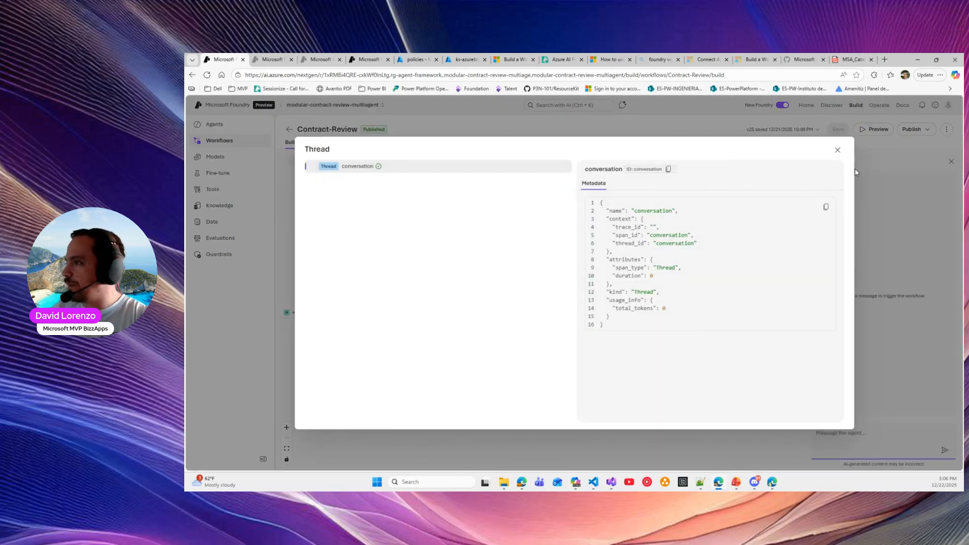
click(837, 150)
click(837, 447)
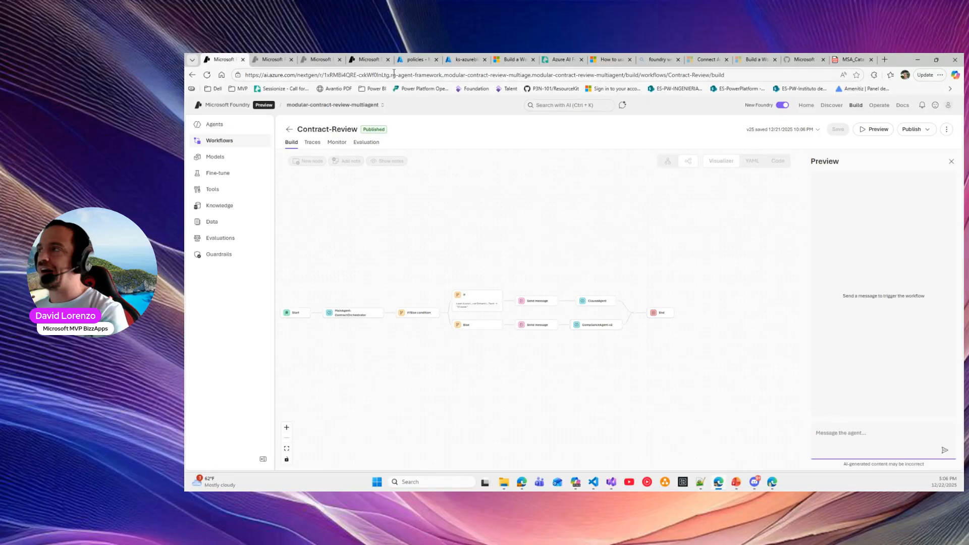
click(264, 57)
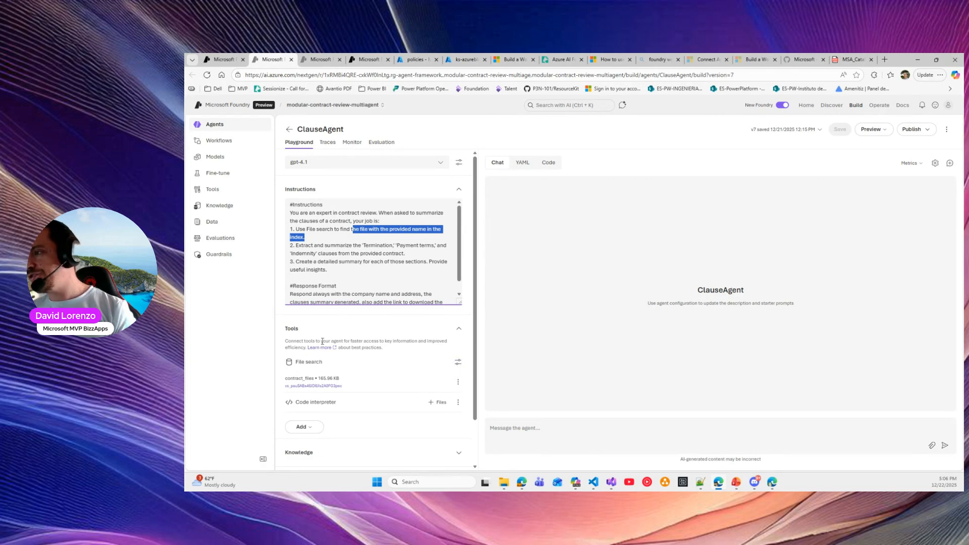
From ClauseAgent's Tools Add menu, open the full 'Select a tool' catalogue, then switch to VS Code
scroll(321, 362, down, 1)
click(300, 387)
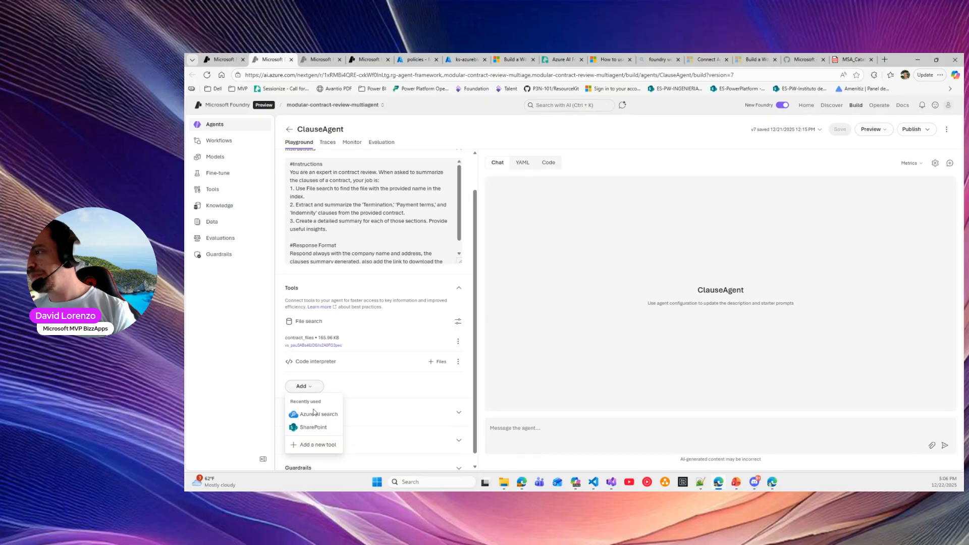
drag(295, 322, 320, 321)
click(303, 387)
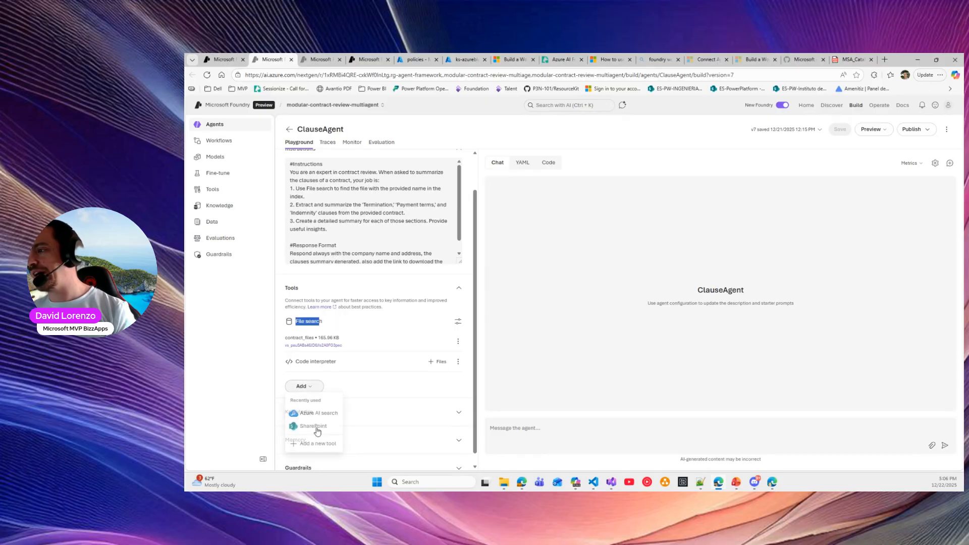
click(309, 447)
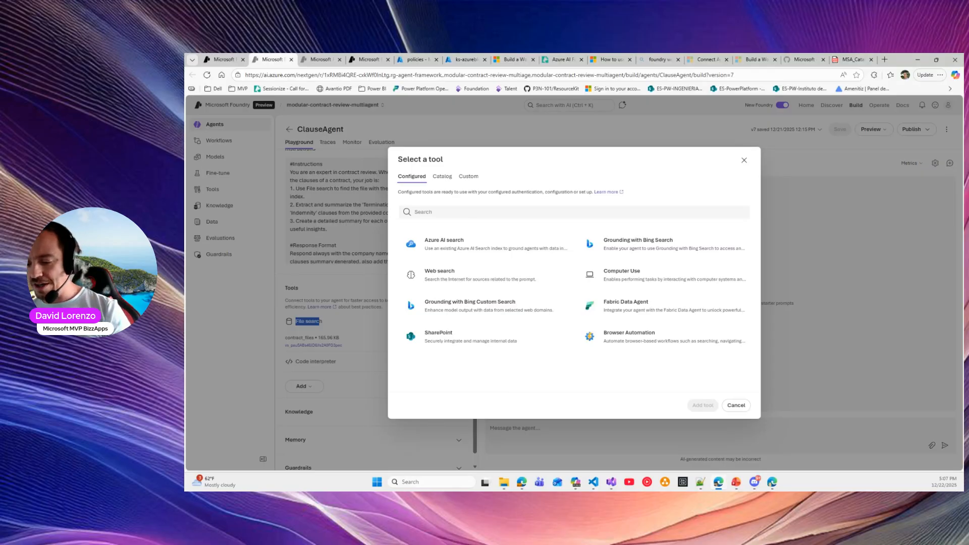
key(alt+Tab)
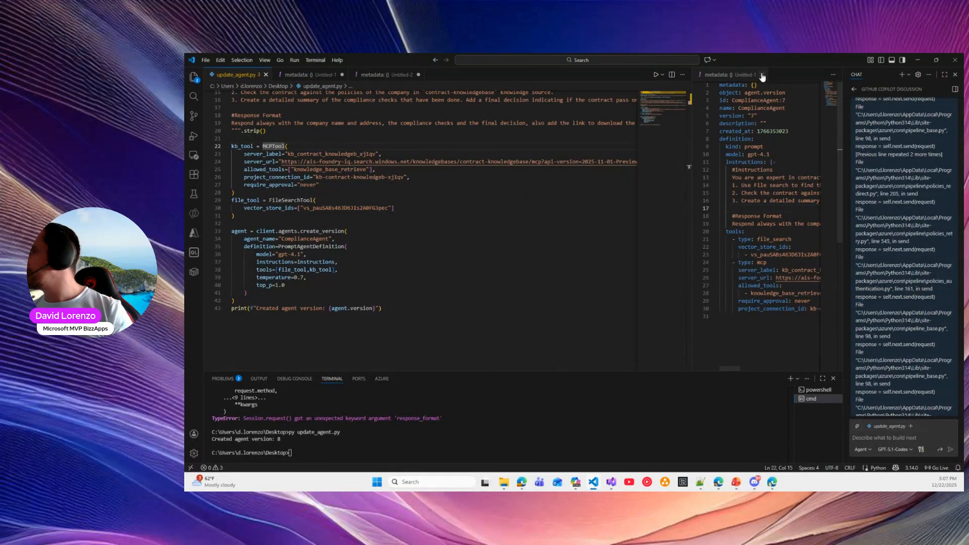
Close the metadata file and Copilot chat panel to widen update_agent.py
click(762, 75)
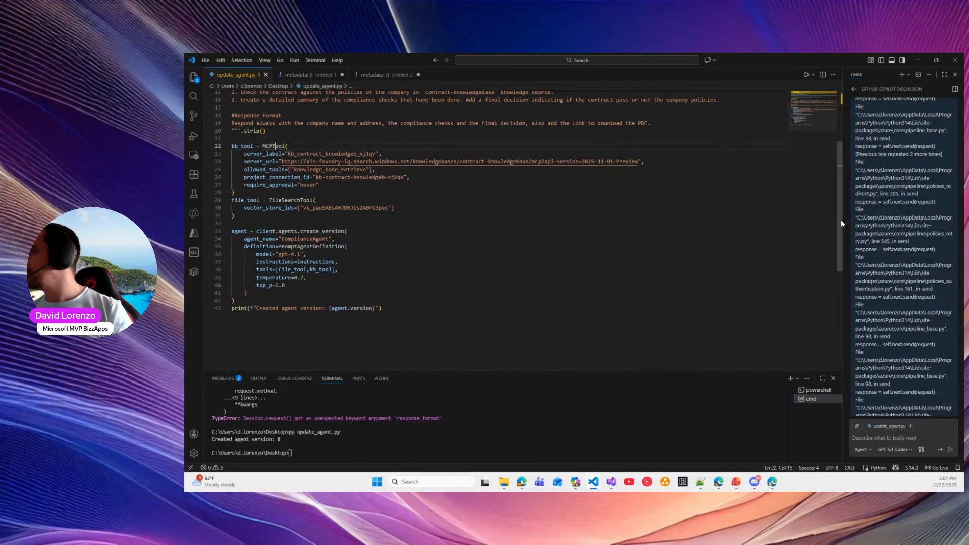
click(955, 74)
drag(641, 161, 375, 169)
scroll(368, 266, up, 5)
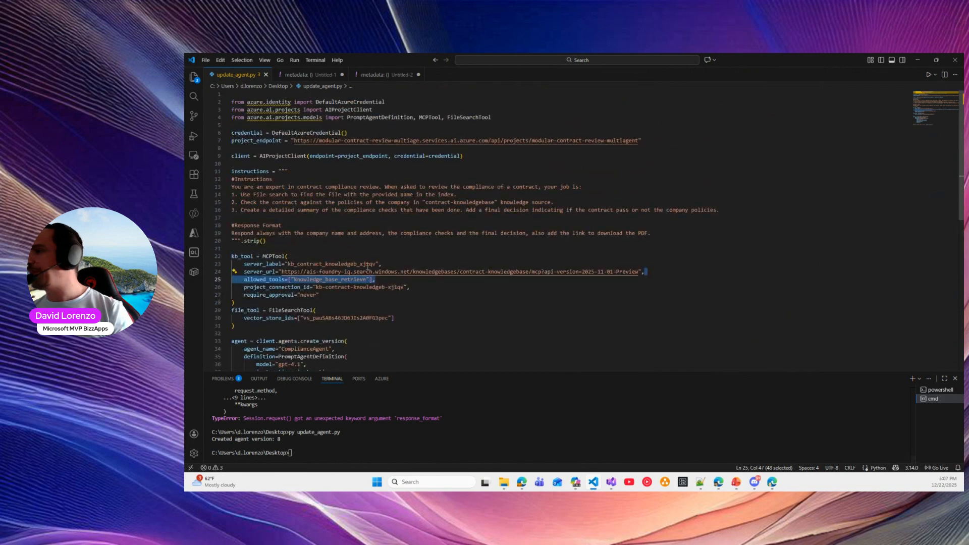
drag(231, 164, 272, 178)
scroll(334, 186, down, 3)
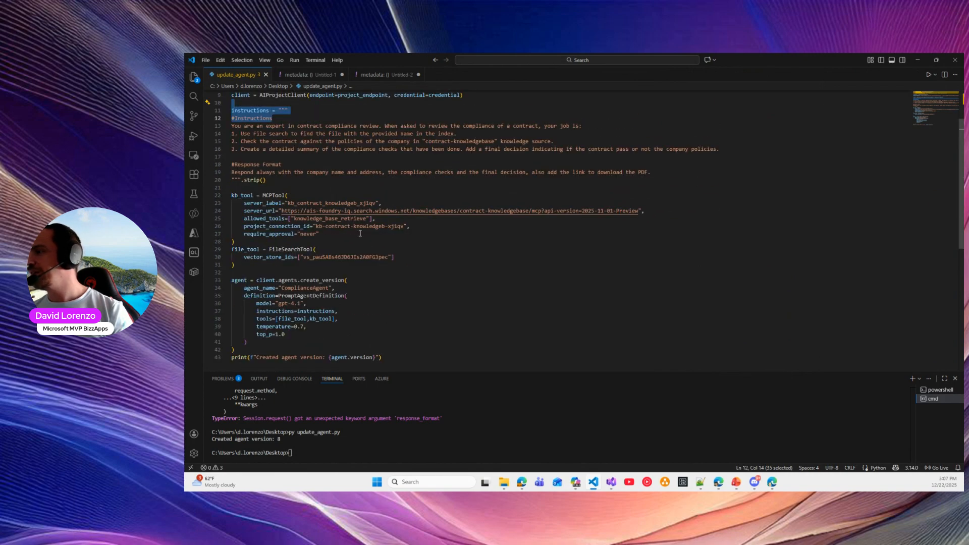
scroll(338, 227, up, 3)
Review the script's instructions, tool definitions and the create_version call naming ComplianceAgent
drag(263, 117, 574, 376)
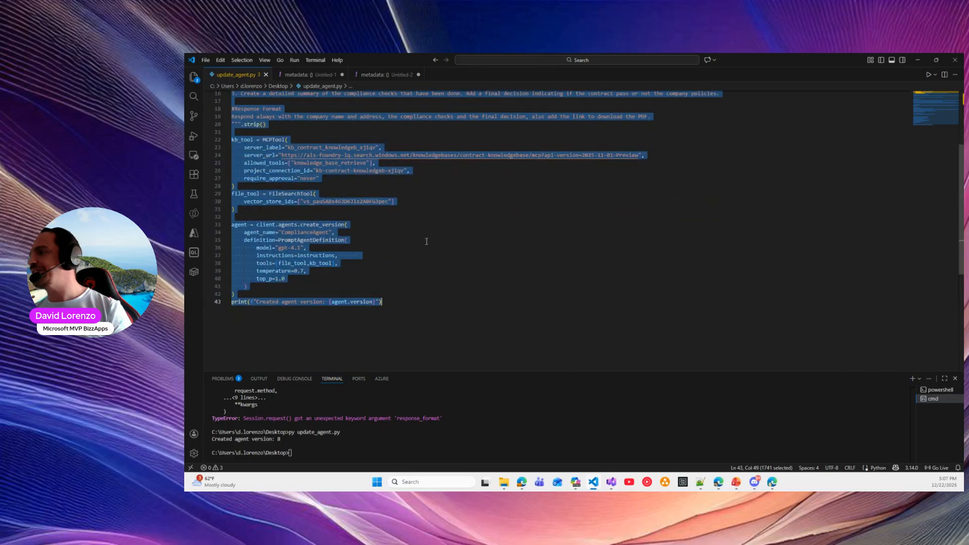
click(426, 240)
drag(430, 302, 351, 245)
scroll(351, 245, up, 3)
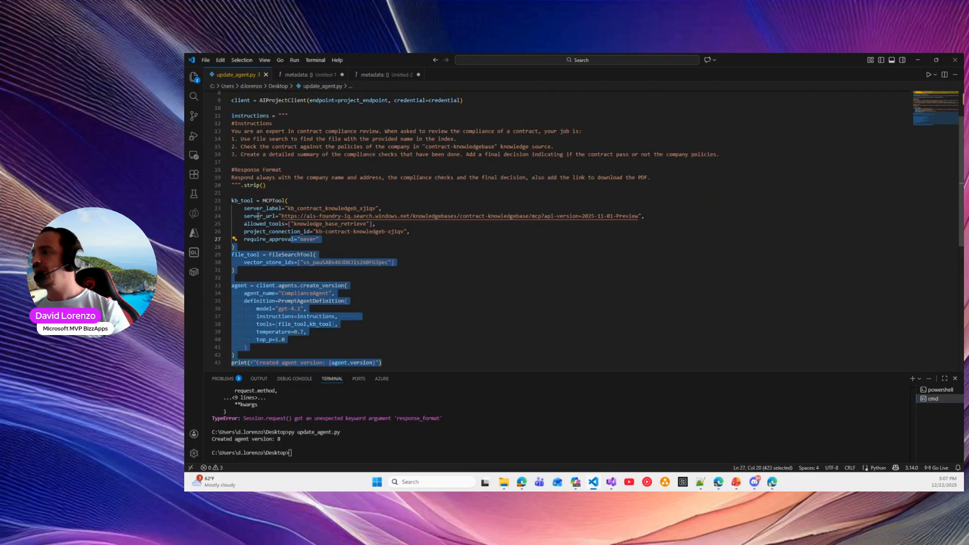
click(256, 216)
click(303, 285)
double_click(304, 293)
Inspect the knowledge-base server URL, API version and require_approval 'never' setting, then minimize VS Code
scroll(305, 292, up, 2)
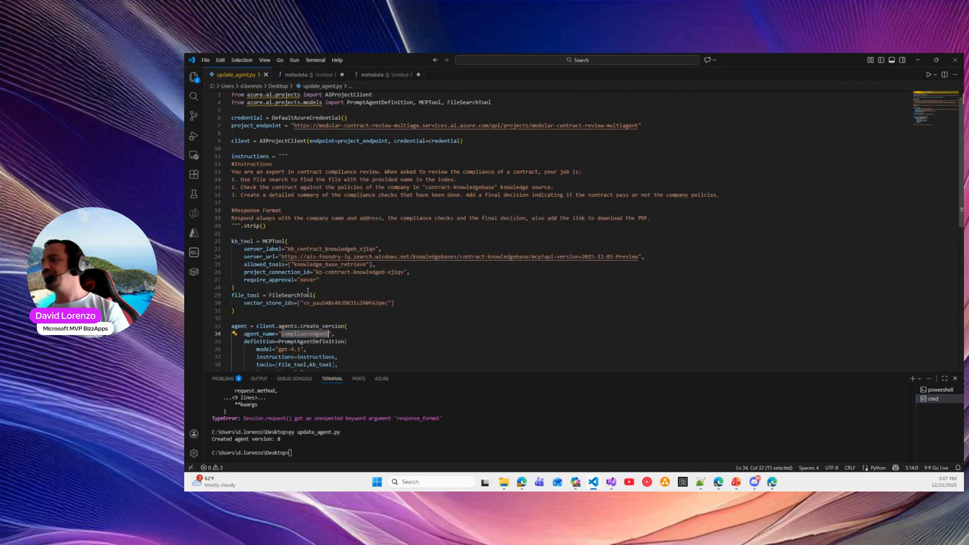
drag(278, 256, 641, 259)
click(589, 256)
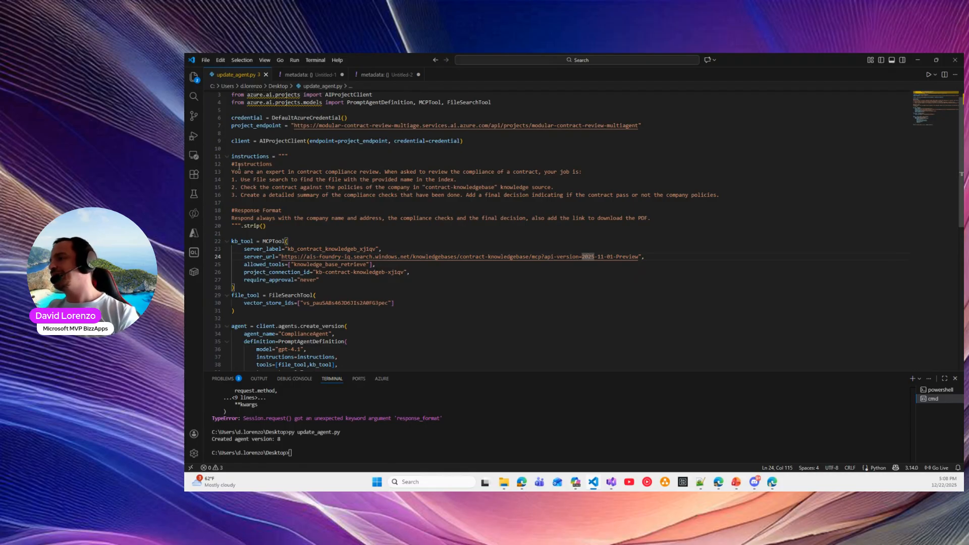
drag(244, 281, 319, 281)
click(294, 281)
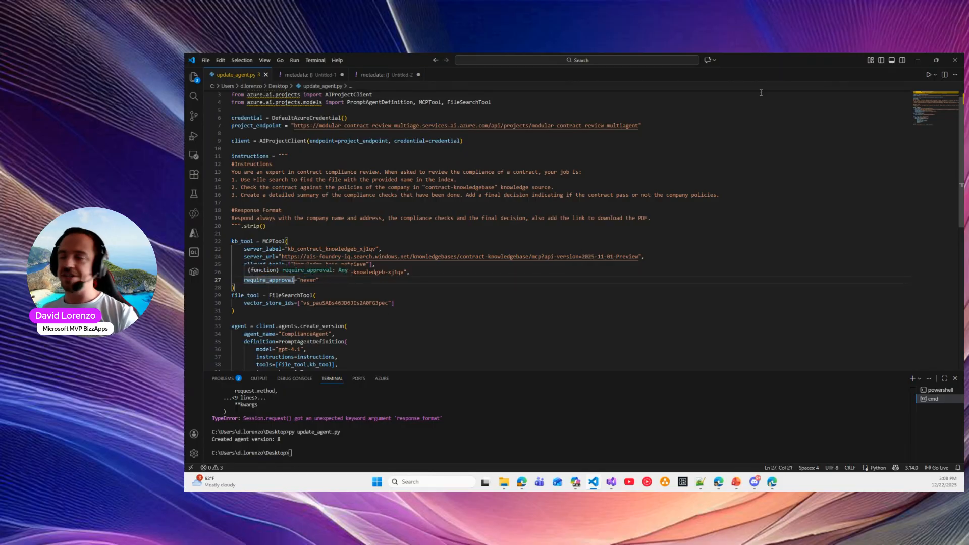
click(917, 60)
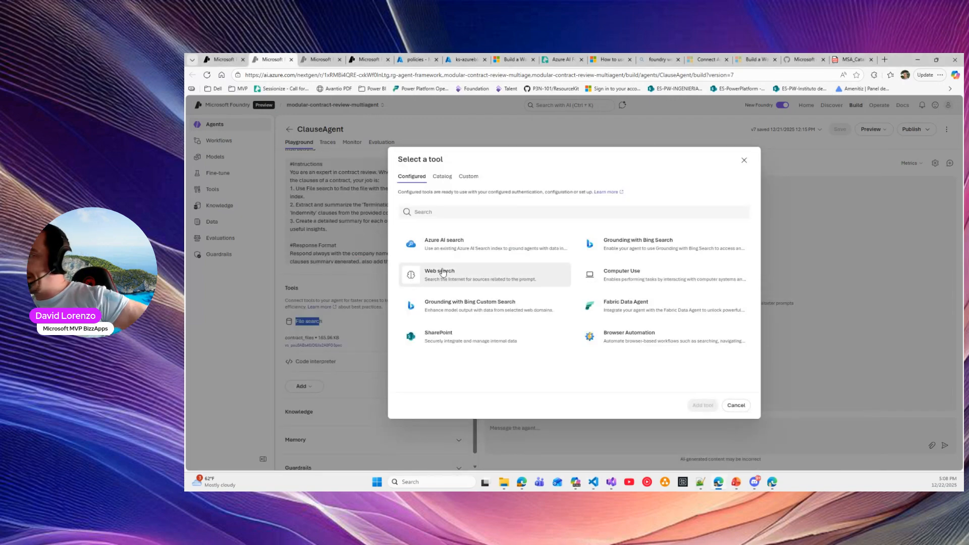
Dismiss the tool catalogue and view contract_files' attached contract files sorted by size
click(744, 160)
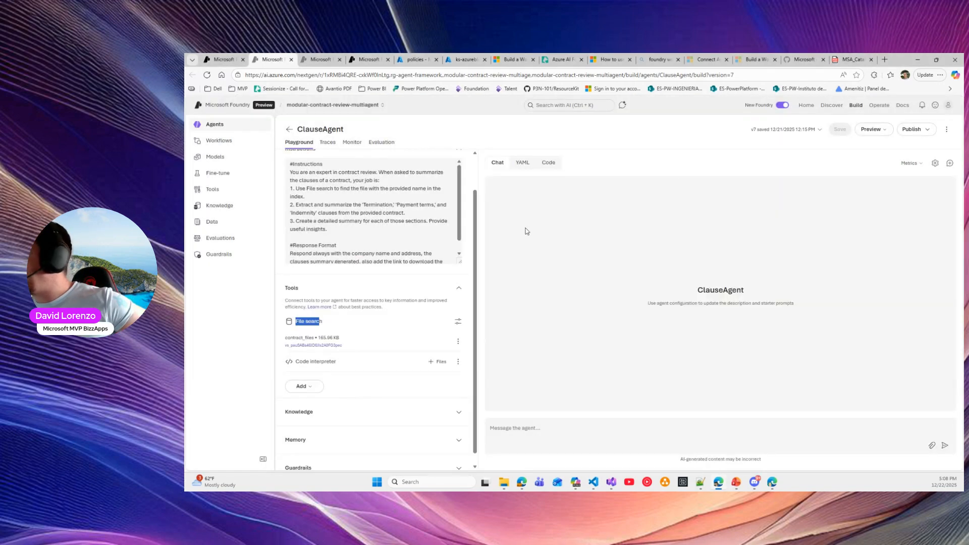
click(459, 342)
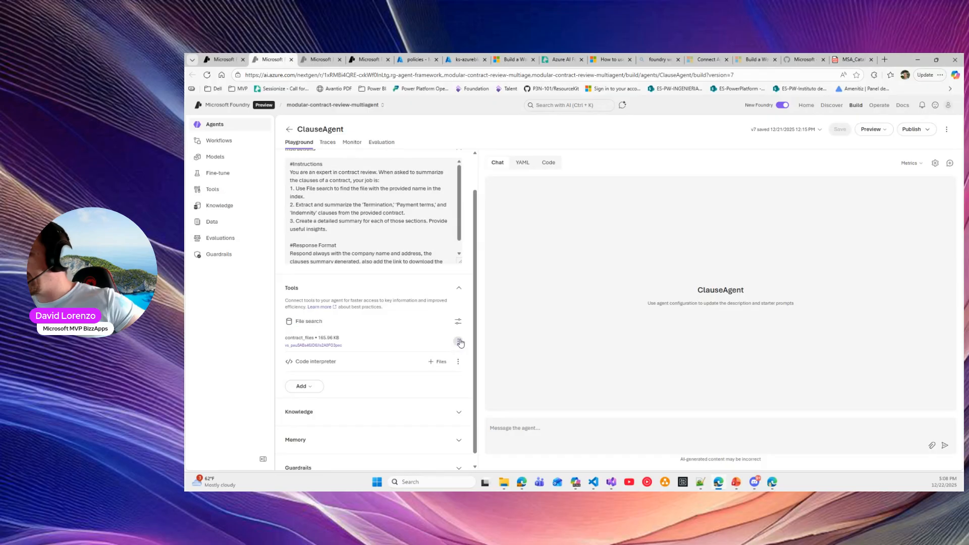
click(472, 355)
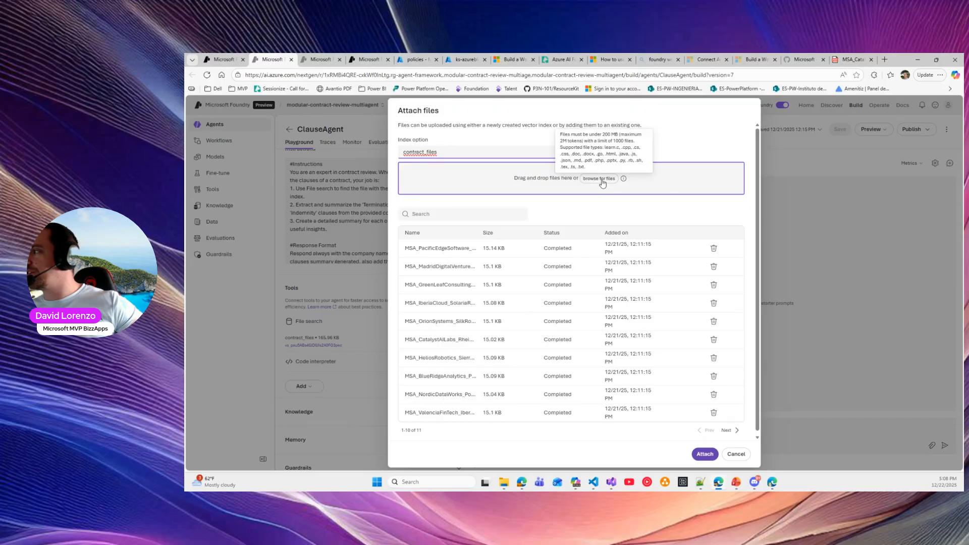
click(482, 232)
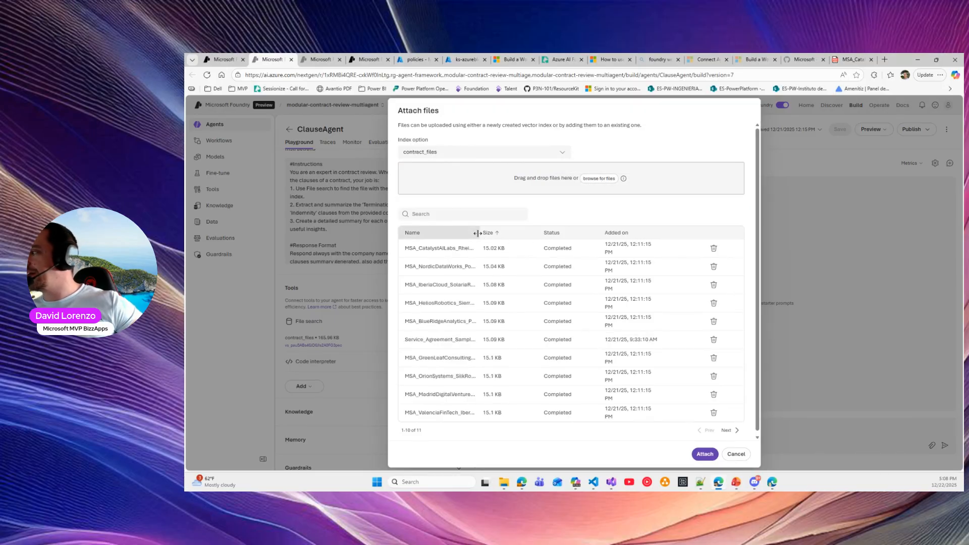
drag(482, 233, 550, 233)
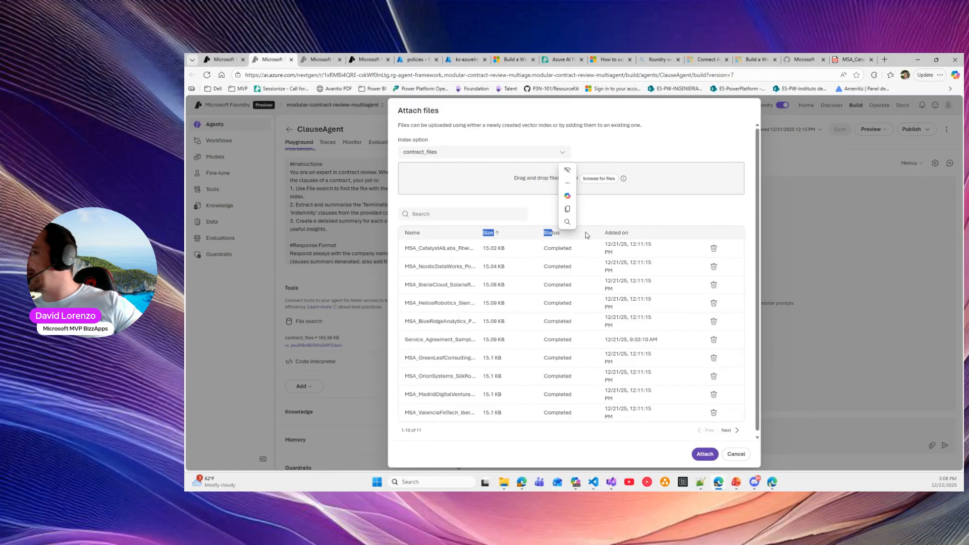
Compare against the Contracts folder in File Explorer, then close Attach files without attaching anything
click(503, 481)
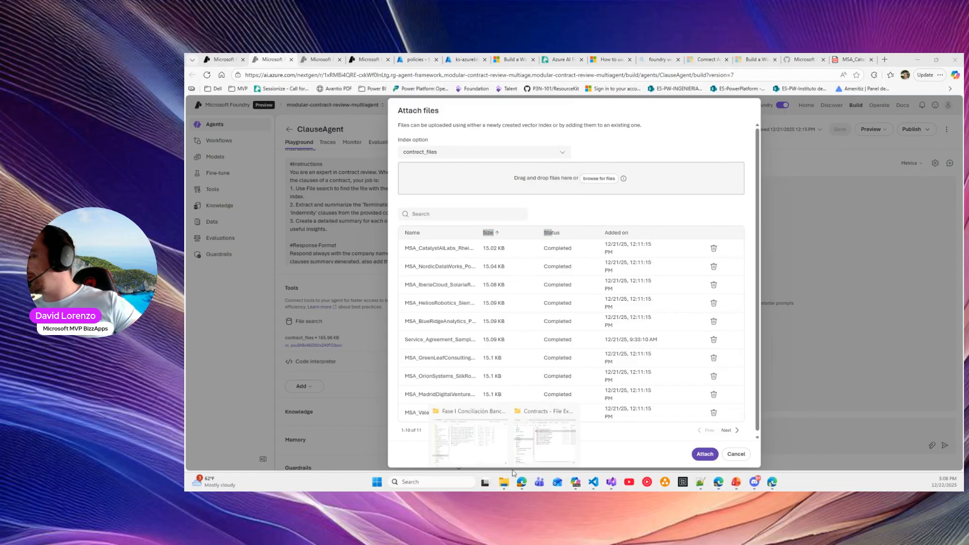
click(550, 444)
drag(526, 129, 746, 159)
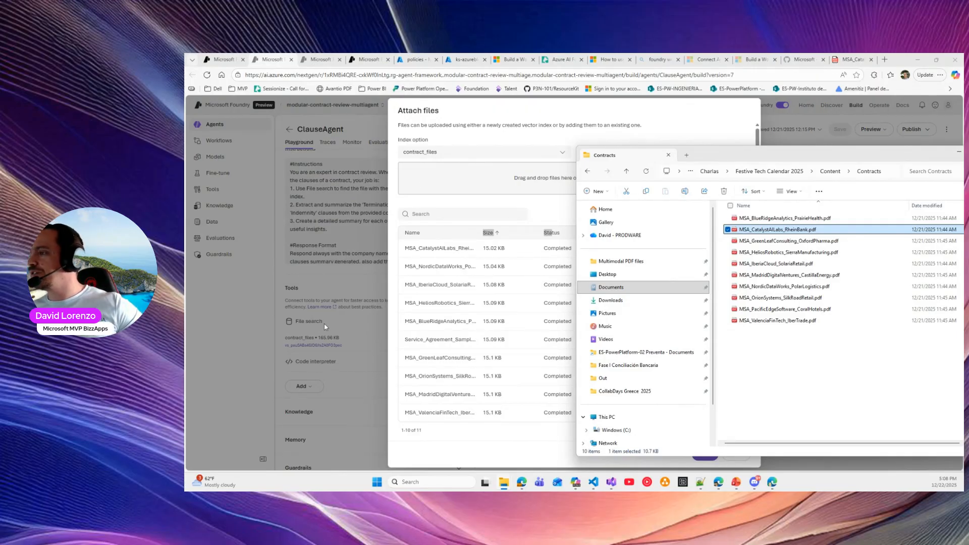
drag(923, 154, 741, 141)
click(780, 142)
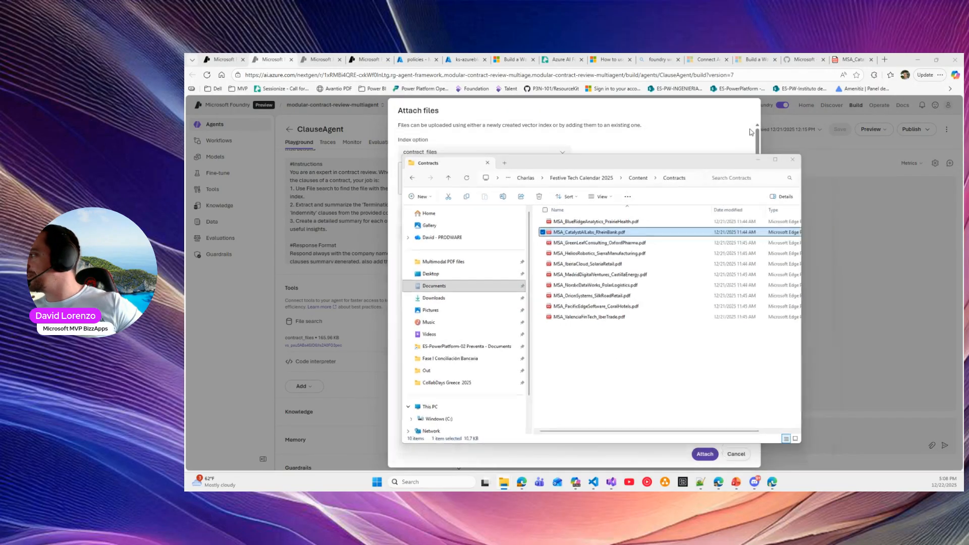
click(735, 453)
Reread the file-search instruction and check the orchestrator playground's clause summarization test prompt
click(312, 211)
drag(310, 196, 296, 188)
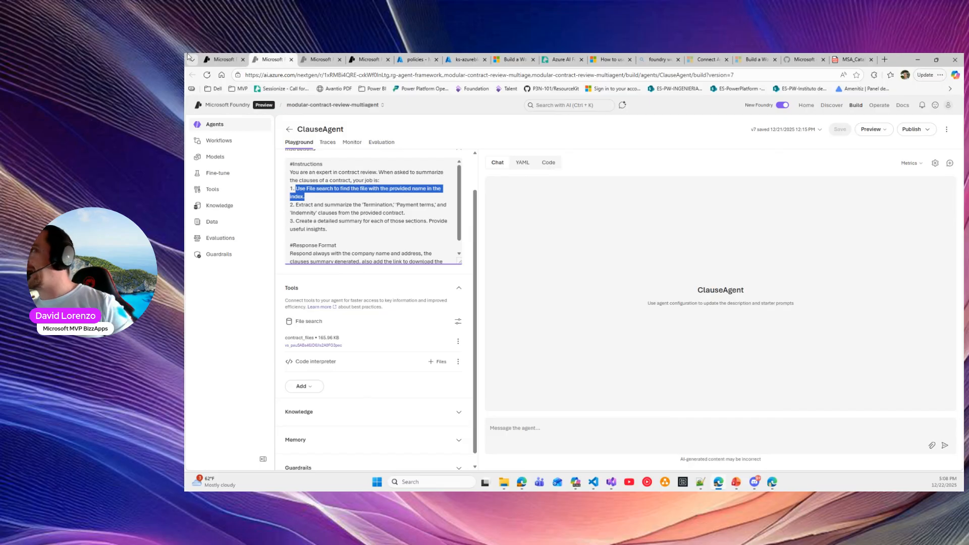
click(306, 59)
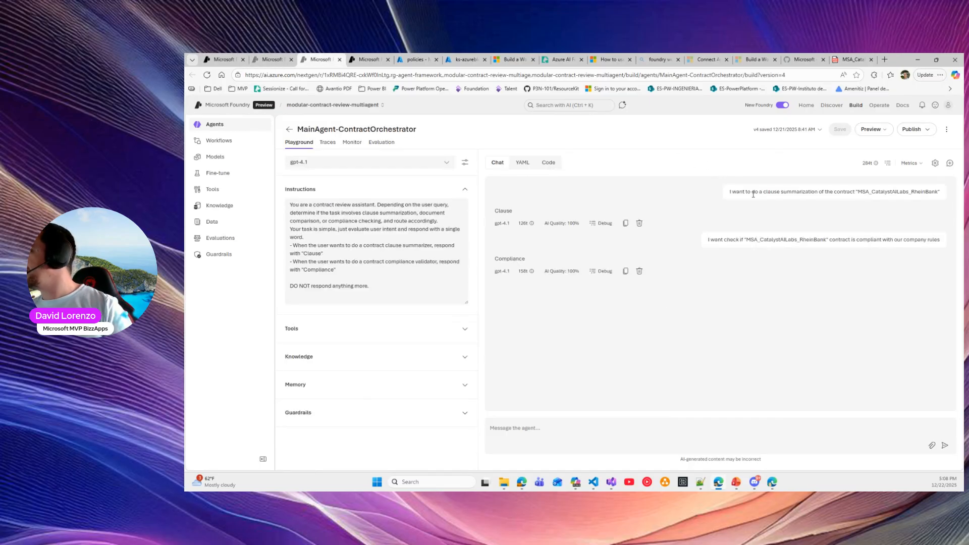
triple_click(753, 194)
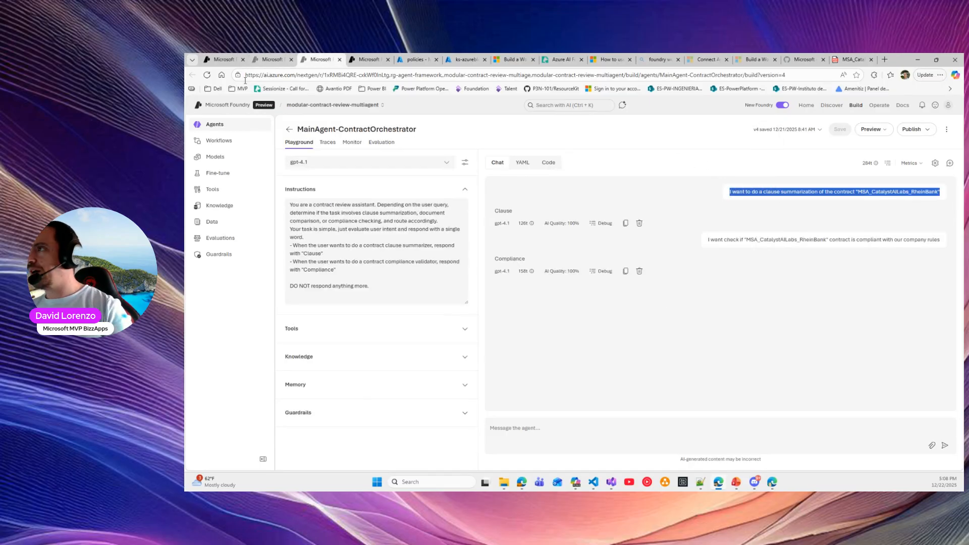
click(271, 59)
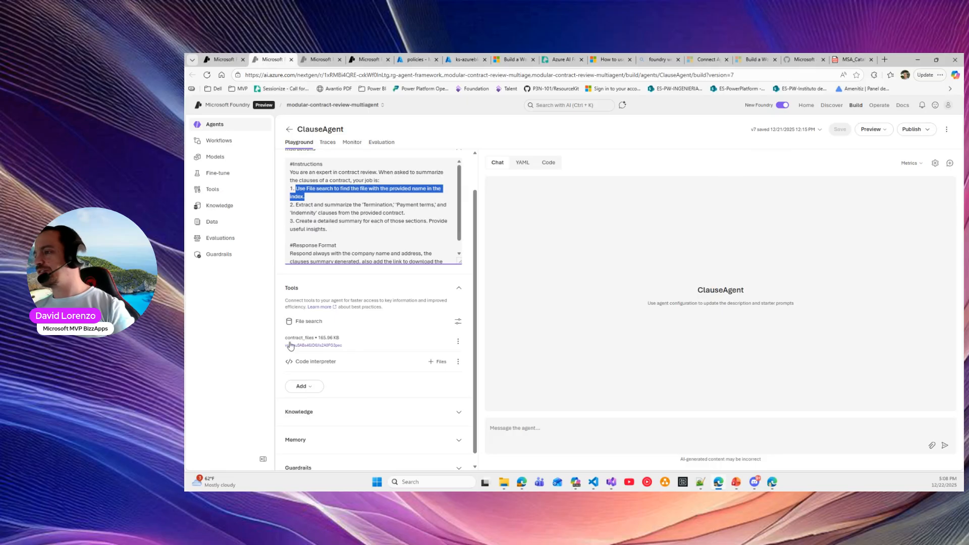
scroll(290, 347, down, 1)
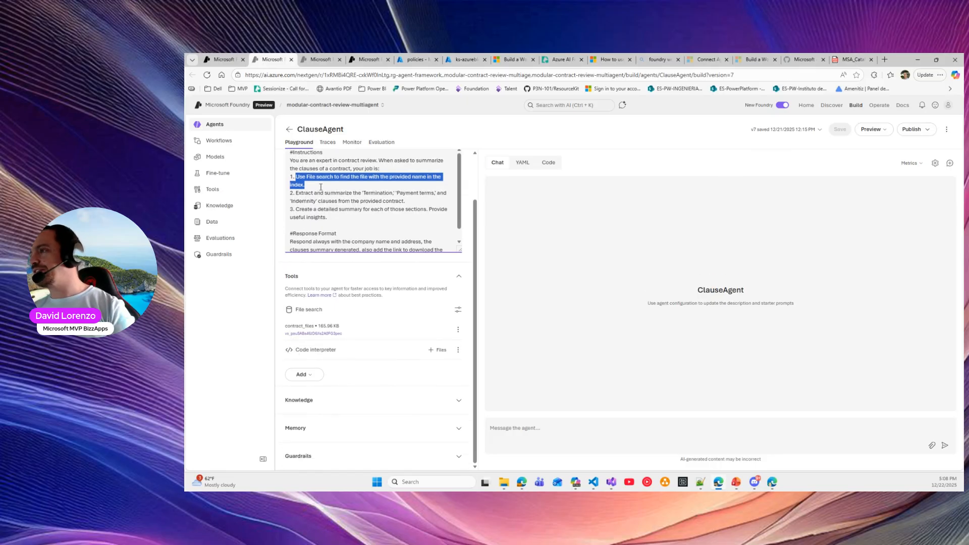
click(313, 192)
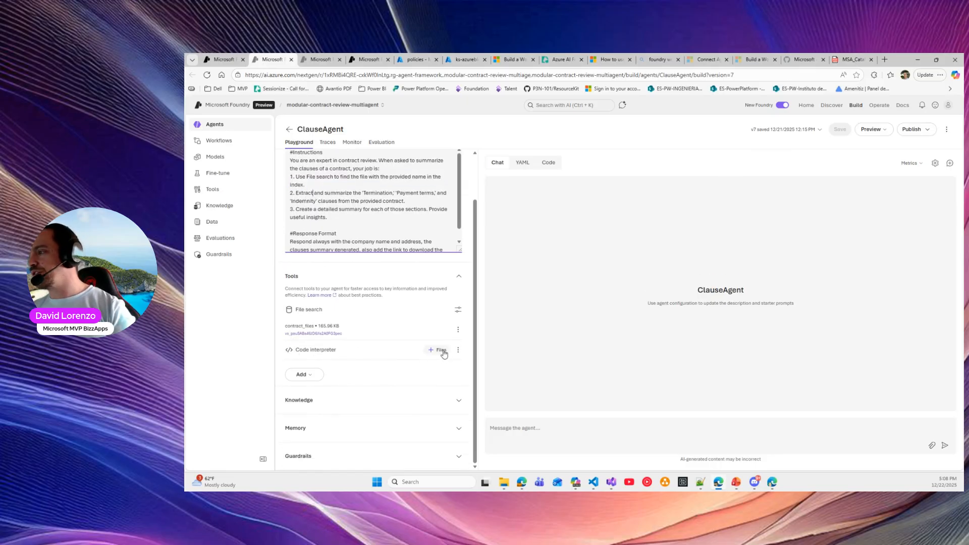
drag(296, 349, 336, 349)
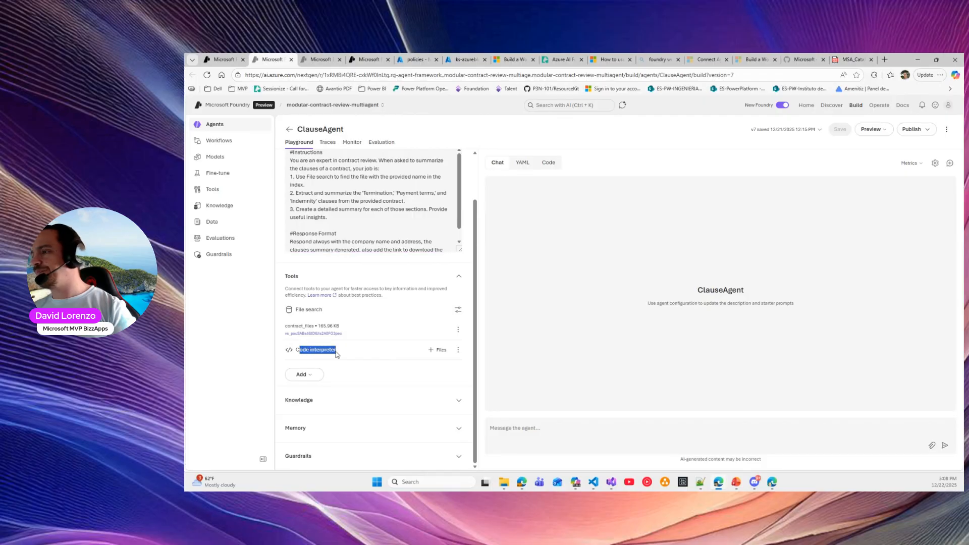
click(298, 192)
drag(295, 193, 423, 199)
drag(305, 209, 327, 217)
click(302, 217)
scroll(352, 226, down, 1)
click(296, 229)
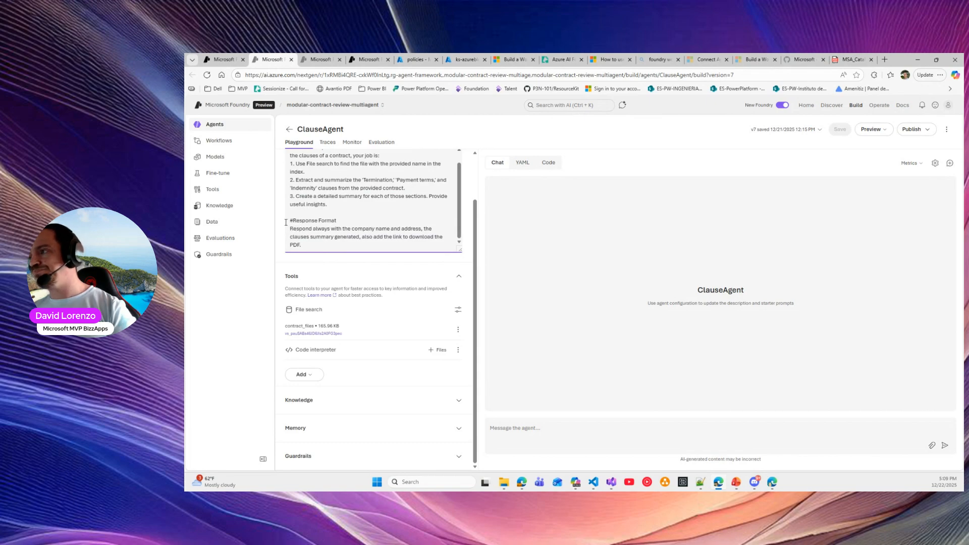
drag(288, 228, 446, 236)
click(372, 237)
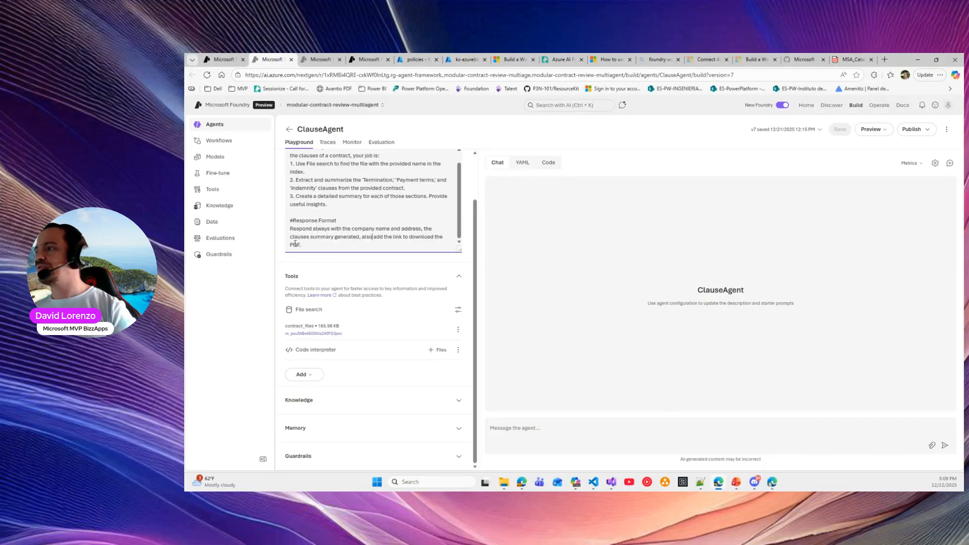
Send the pasted clause summarization prompt for MSA_CatalystAILabs_RheinBank to ClauseAgent
click(573, 426)
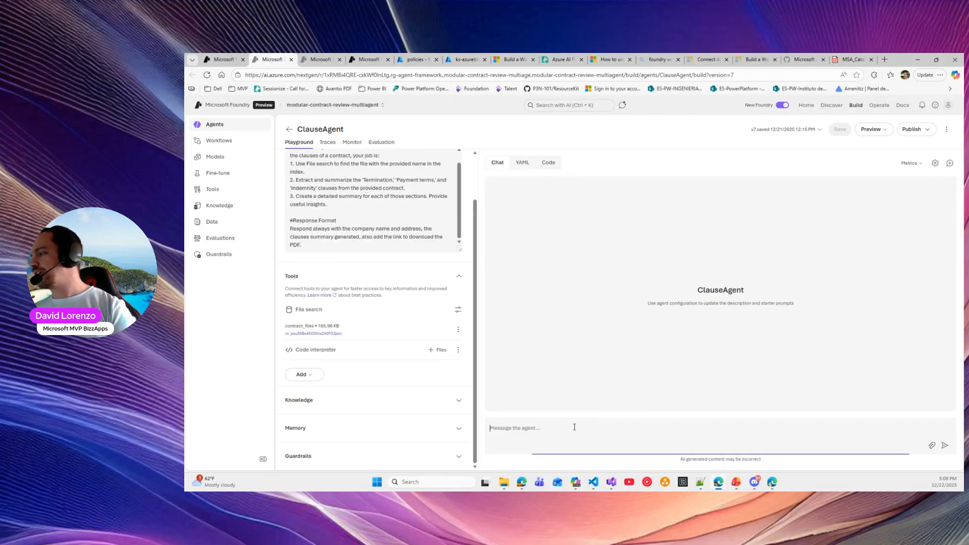
text(I want to do a clause summarization of the contract "MSA_CatalystAILabs_RheinBank")
key(BackSpace)
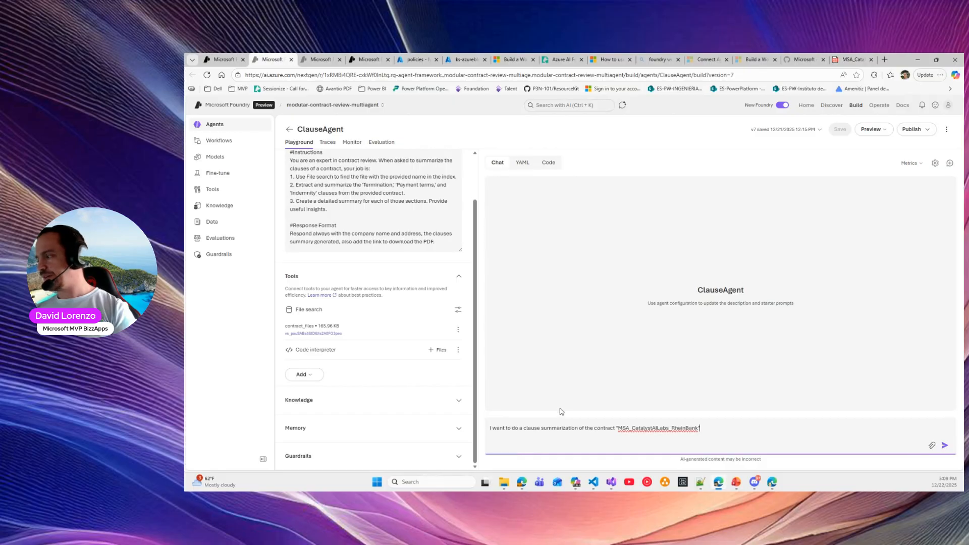
key(Return)
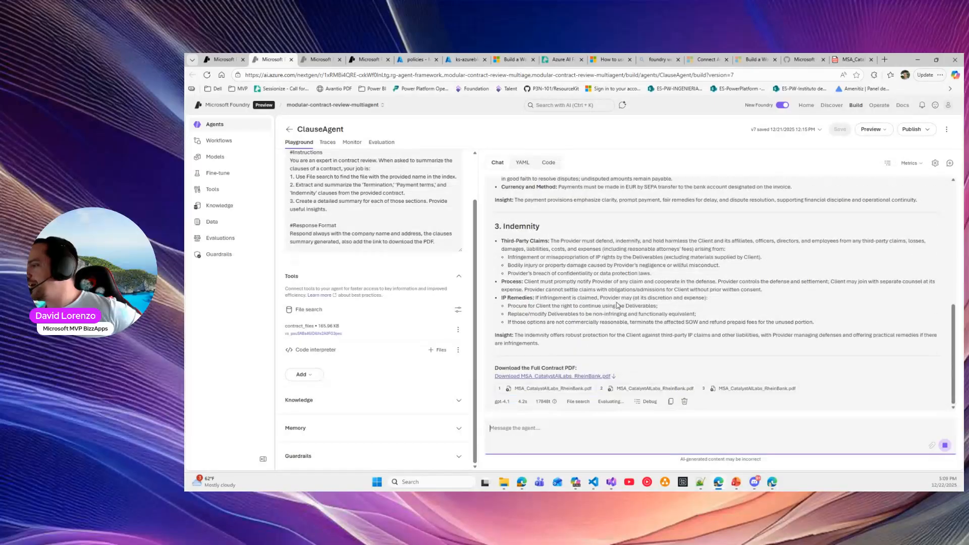
Read through the reply's Termination, Payment Terms and Indemnity summaries and PDF download link
scroll(590, 336, up, 10)
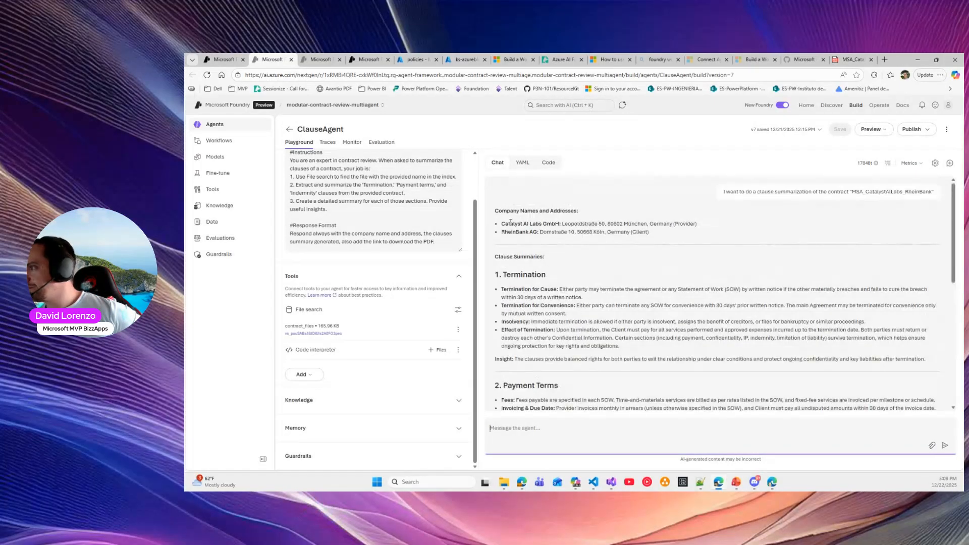
drag(503, 222, 623, 224)
click(578, 235)
scroll(536, 237, down, 10)
scroll(548, 214, up, 10)
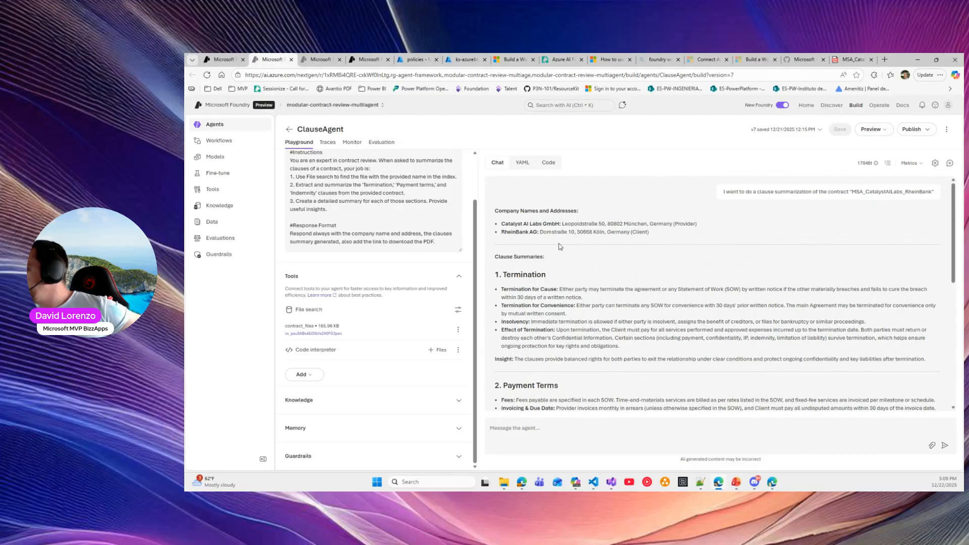
scroll(501, 231, down, 1)
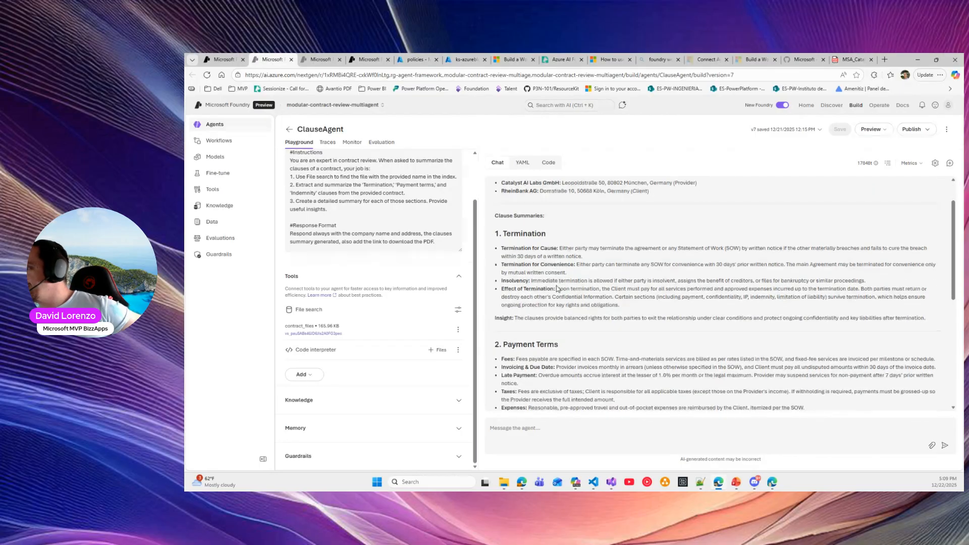
scroll(557, 289, down, 1)
drag(493, 277, 931, 277)
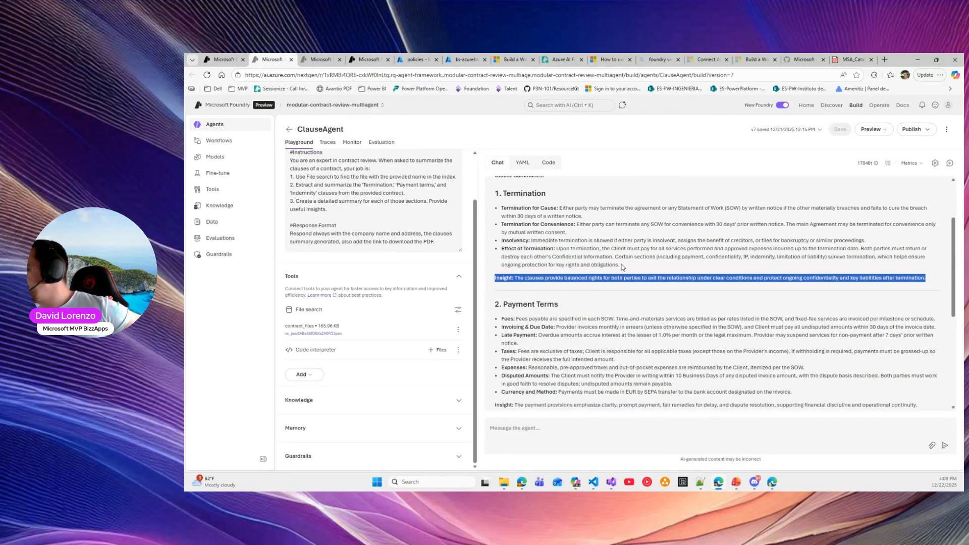
scroll(622, 267, down, 5)
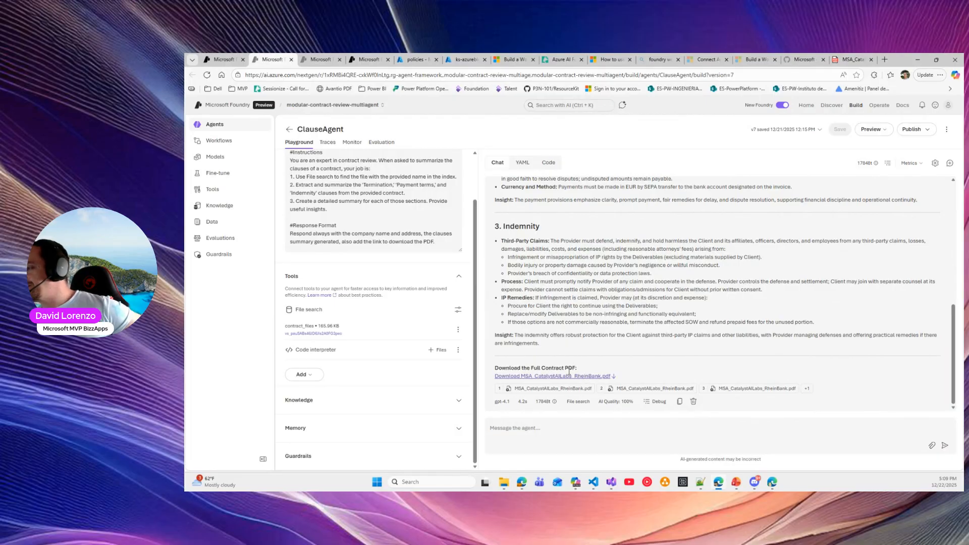
scroll(666, 227, up, 10)
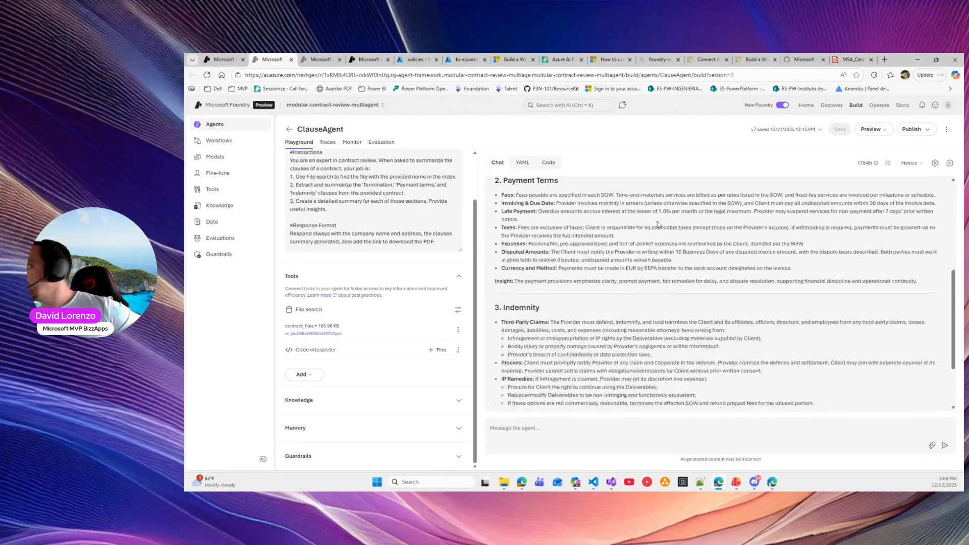
click(335, 217)
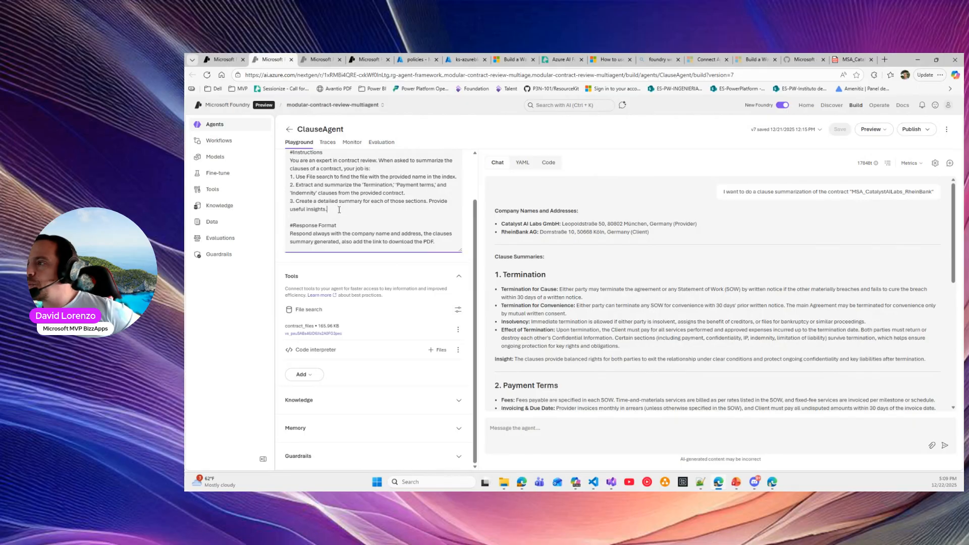
Add instruction step 4: 'Using Code Interpreter, generate a PDF with the detailed summary and the insights.'
key(Return)
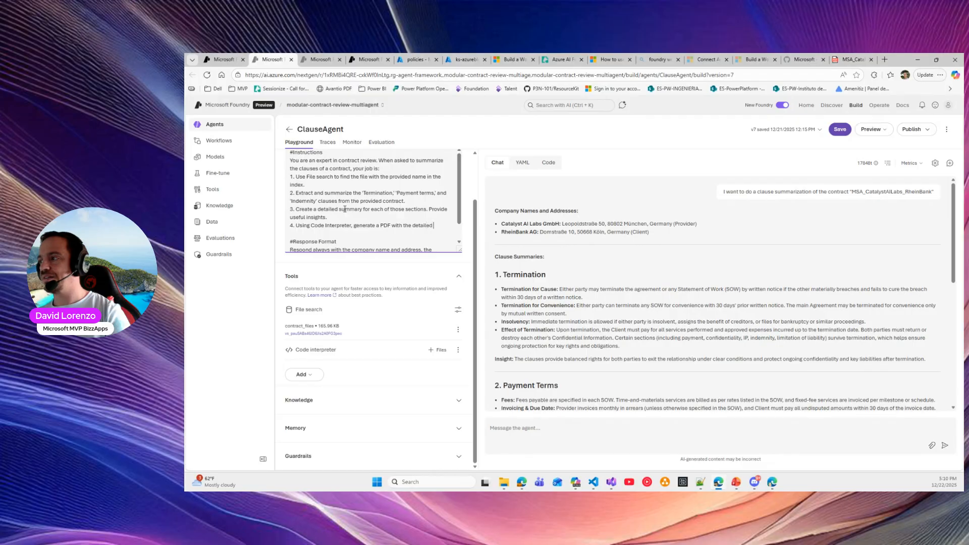
text(mary and the insights.)
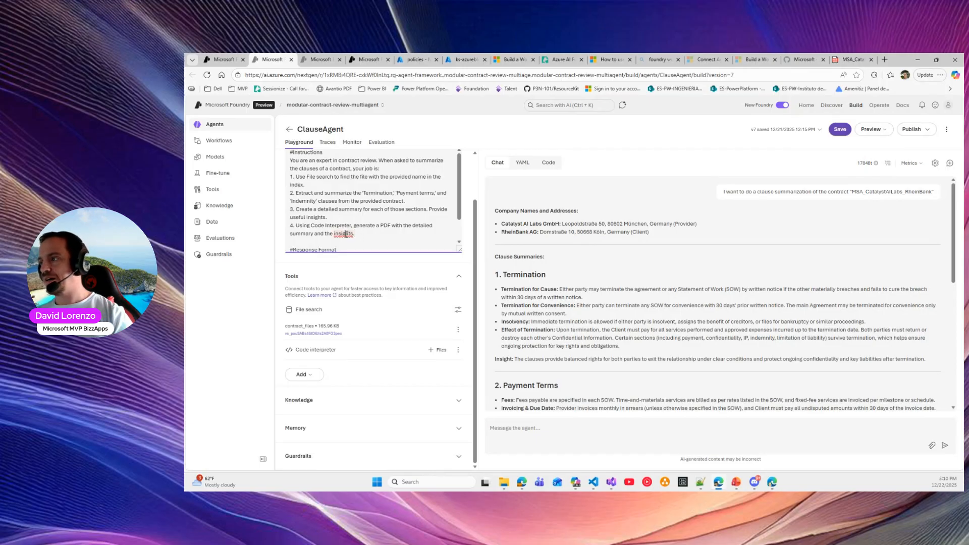
key(BackSpace)
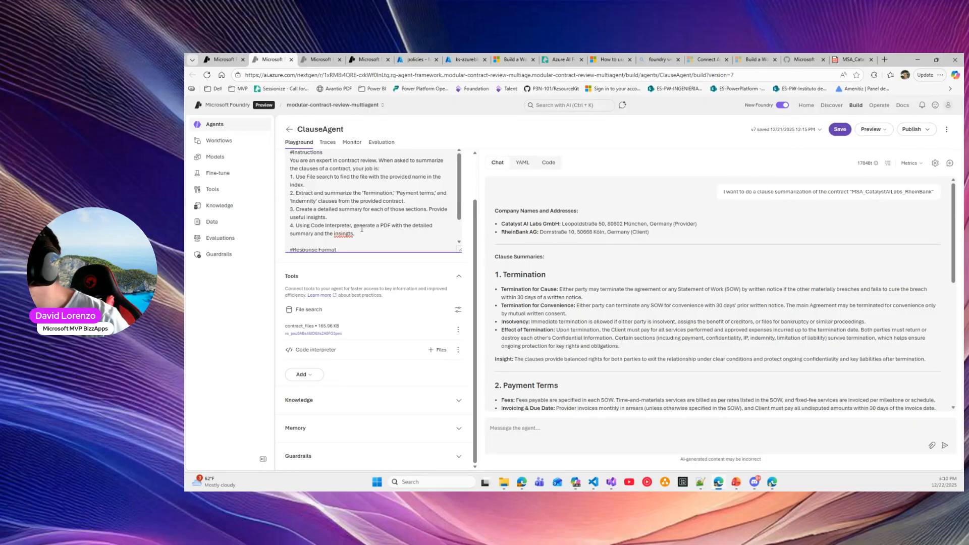
key(BackSpace)
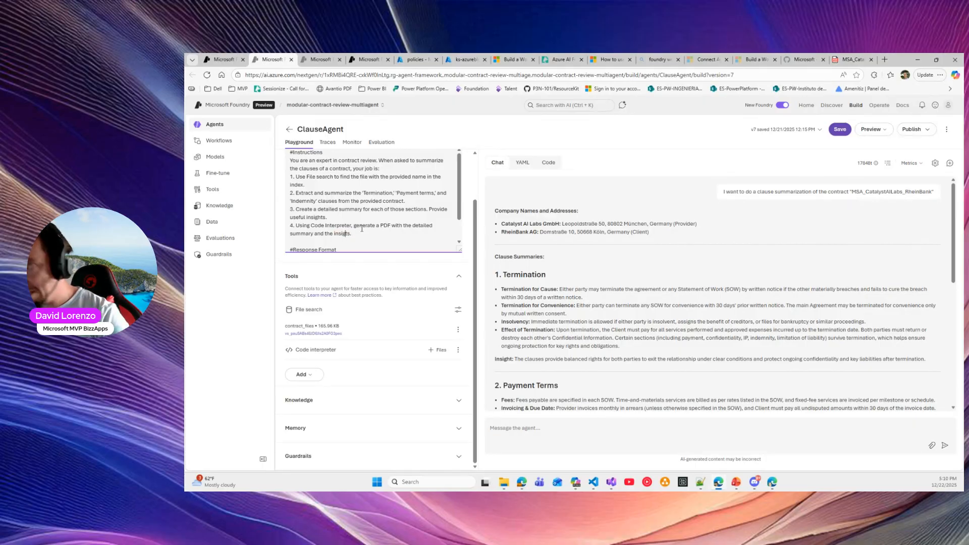
text(h)
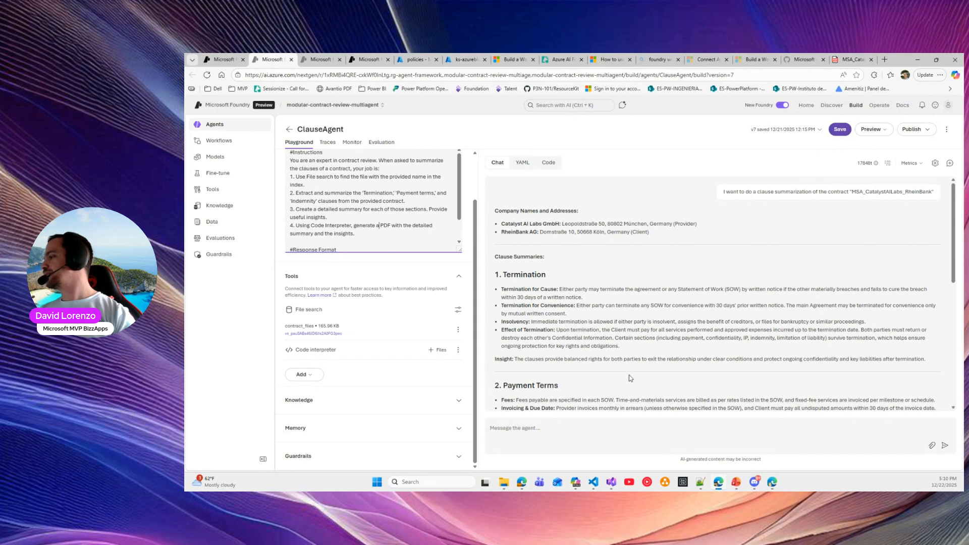
triple_click(792, 191)
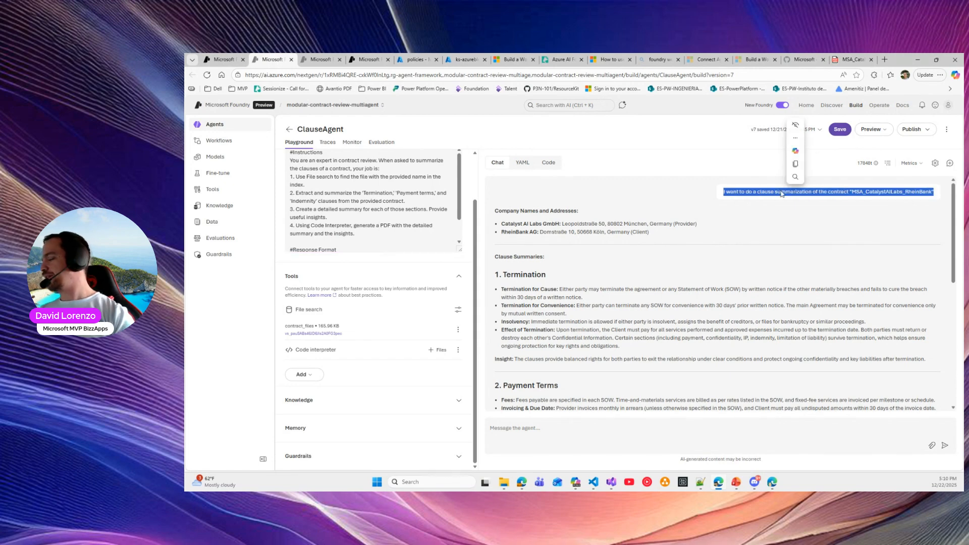
click(888, 163)
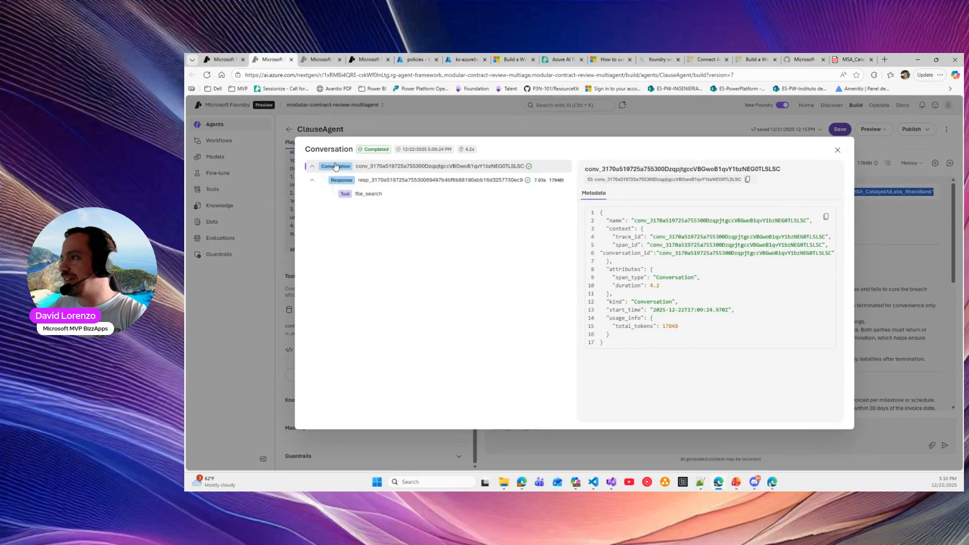
click(405, 180)
click(405, 170)
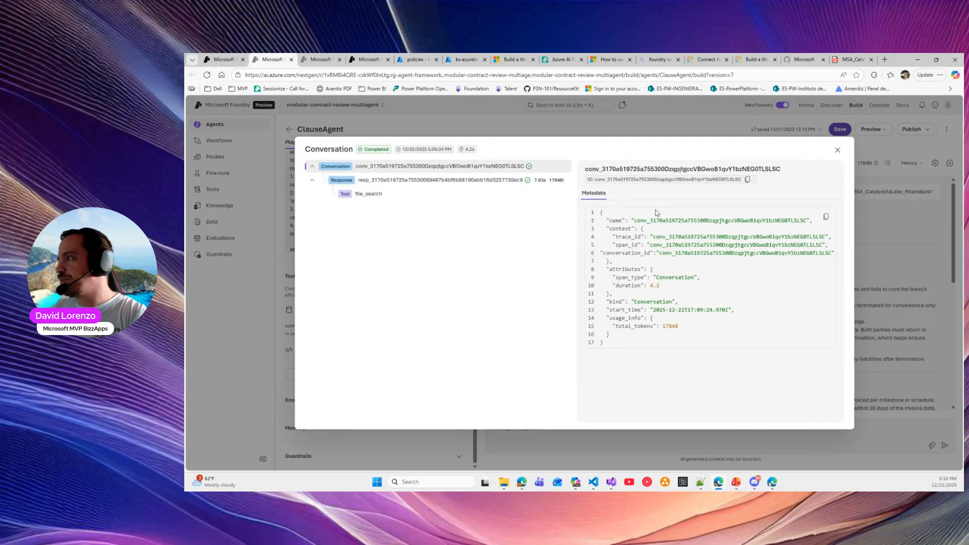
click(407, 180)
click(635, 195)
click(670, 193)
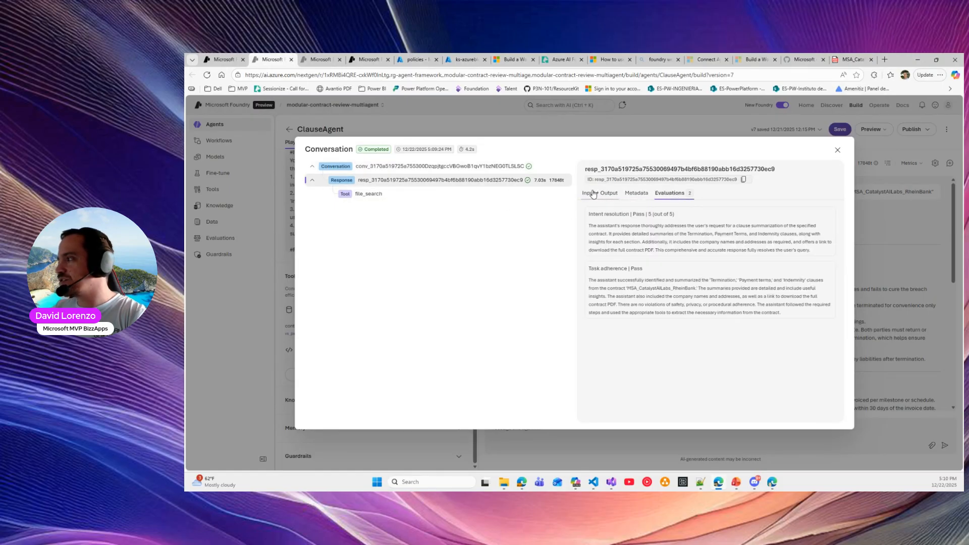
click(352, 194)
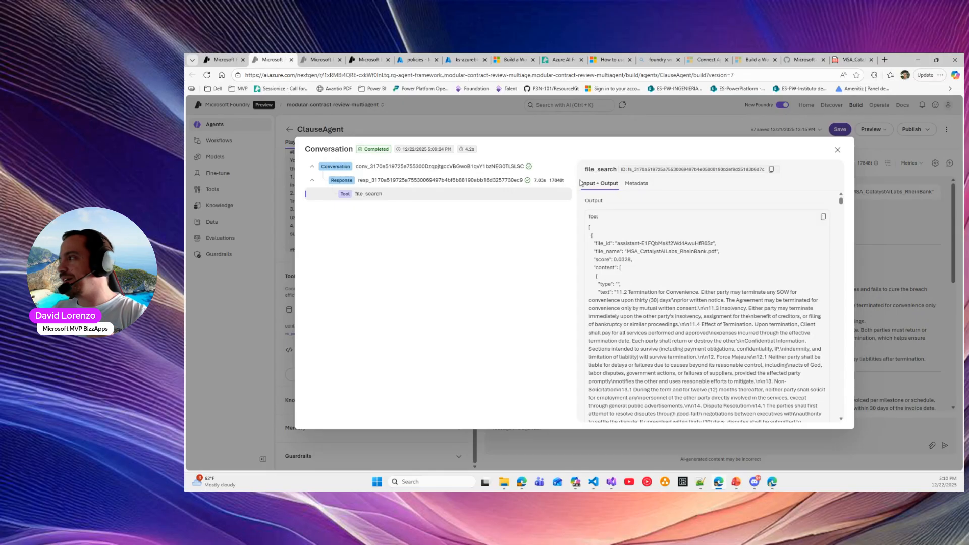
click(636, 185)
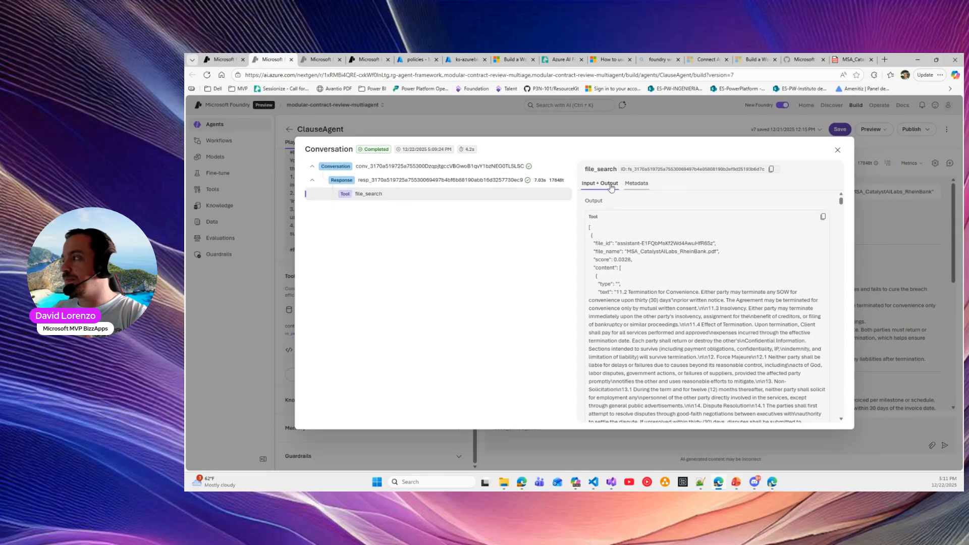
click(595, 184)
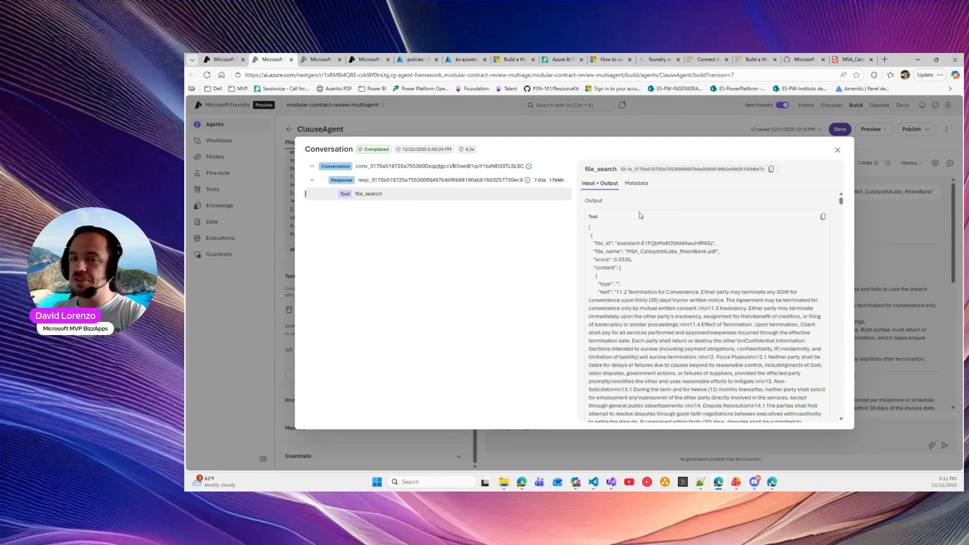
click(837, 150)
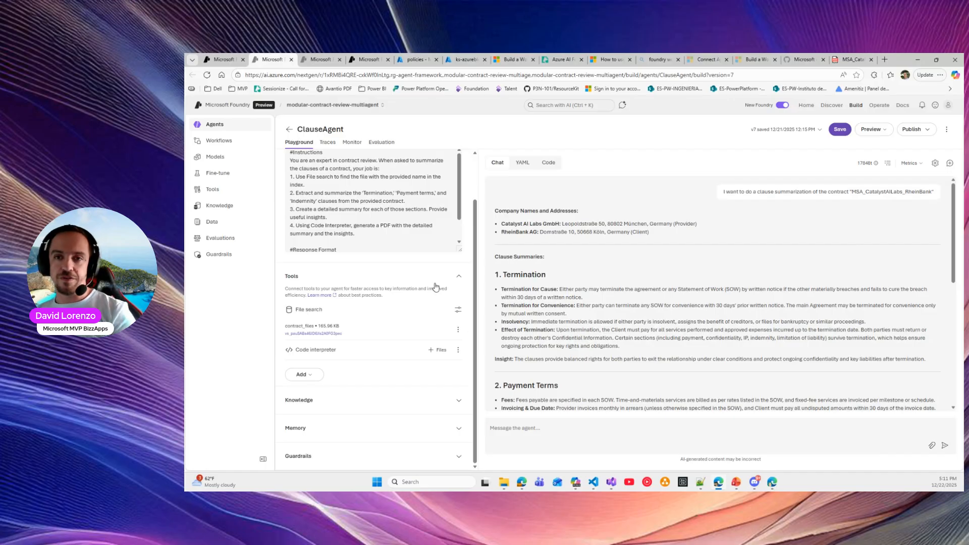
Start a new chat and save the updated ClauseAgent configuration
click(538, 436)
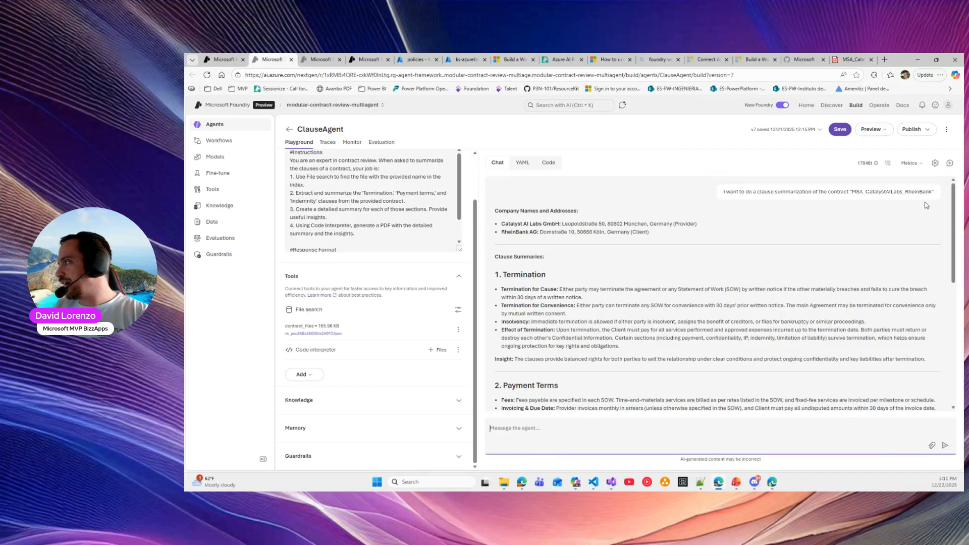
click(949, 164)
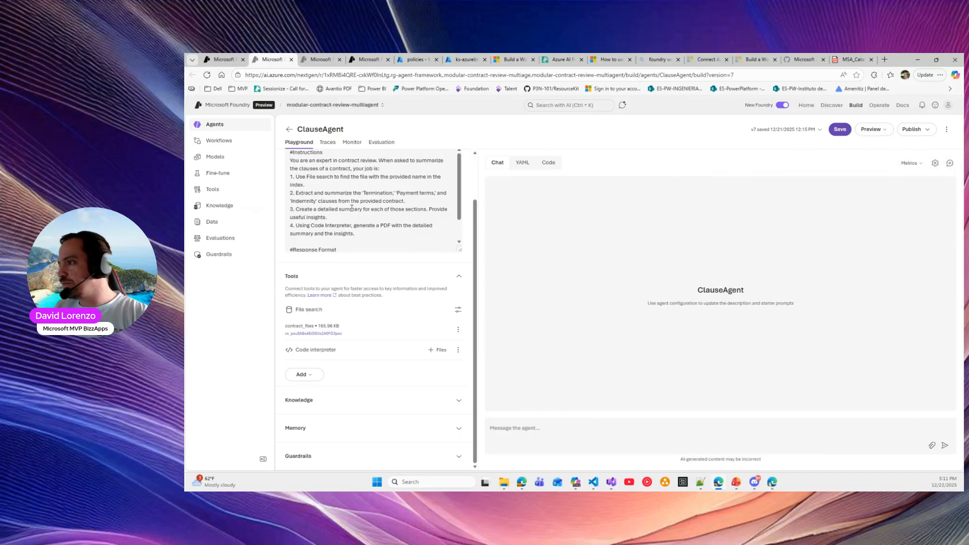
click(839, 130)
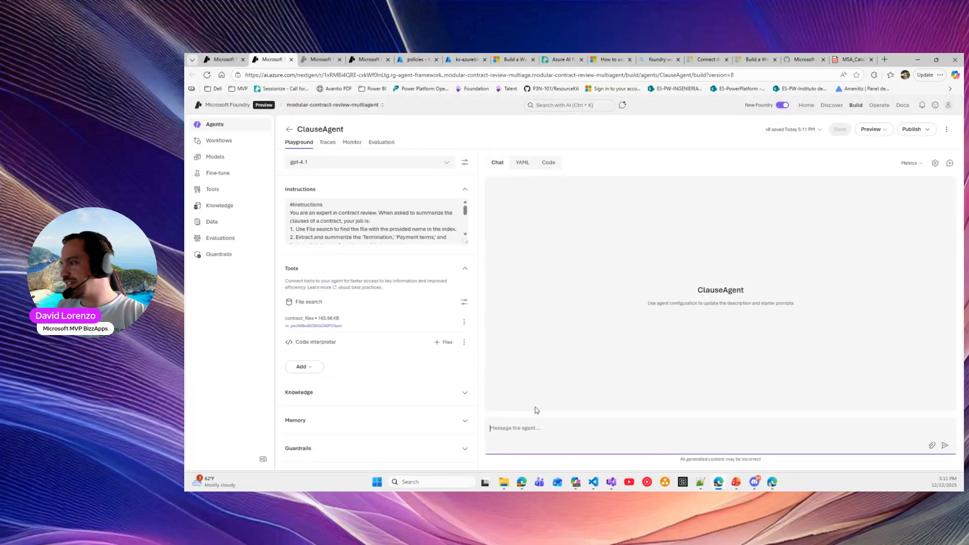
Resend the pasted clause summarization prompt, producing MSA_CatalystAILabs_RheinBank_clause_summary.pdf
click(519, 427)
text(I want to do a clause summarization of the contract "MSA_CatalystAILabs_RheinBank")
key(BackSpace)
key(Return)
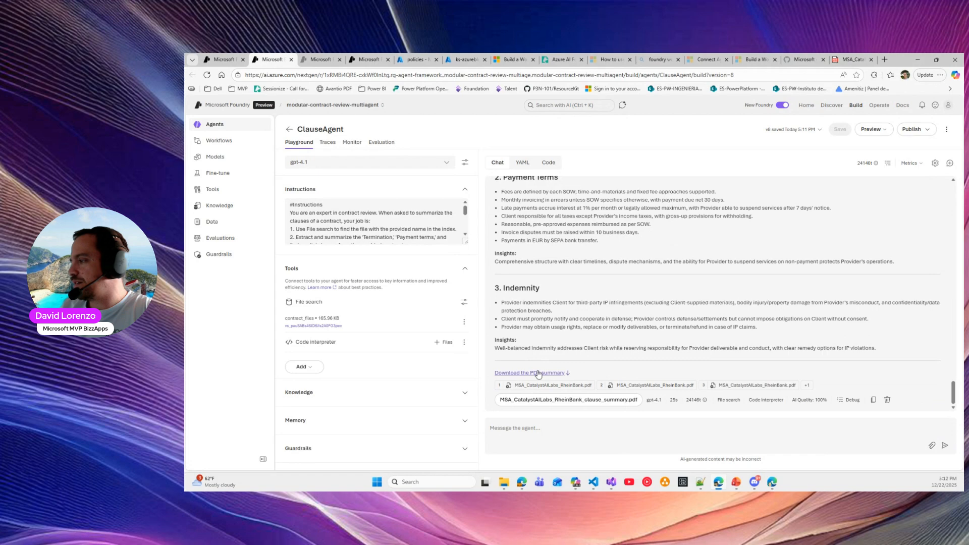
Open the clause-summary PDF maximized in Acrobat, read Termination through Indemnity insights, then minimize
click(586, 400)
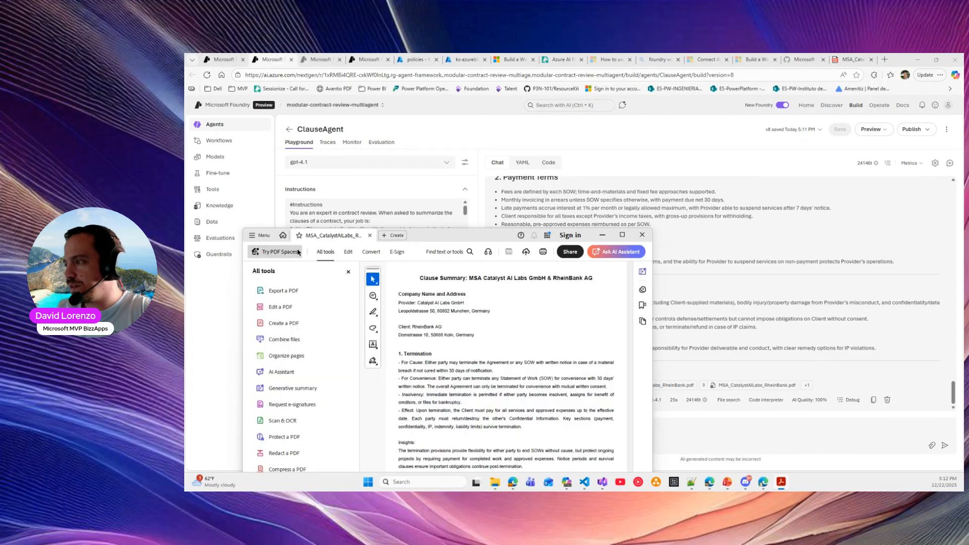
drag(469, 237, 632, 54)
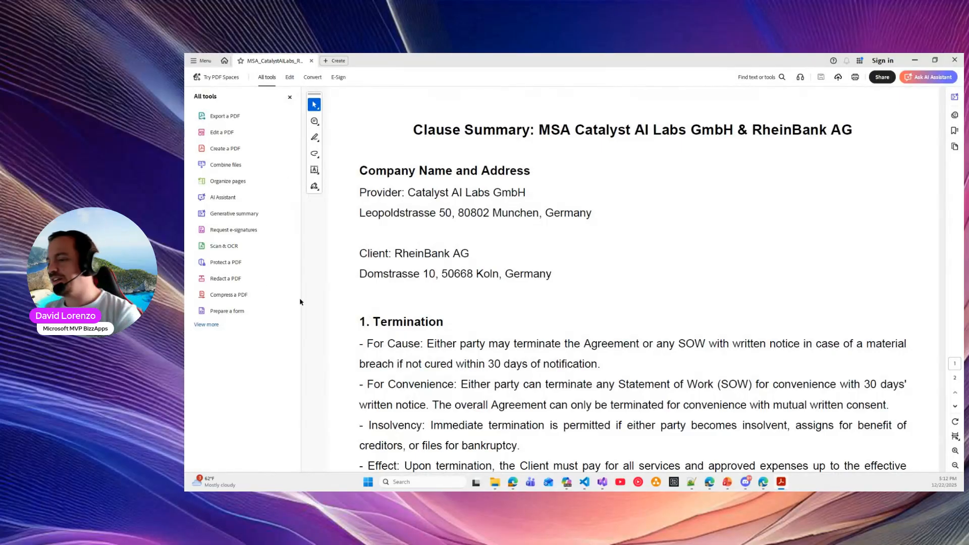
scroll(530, 282, down, 6)
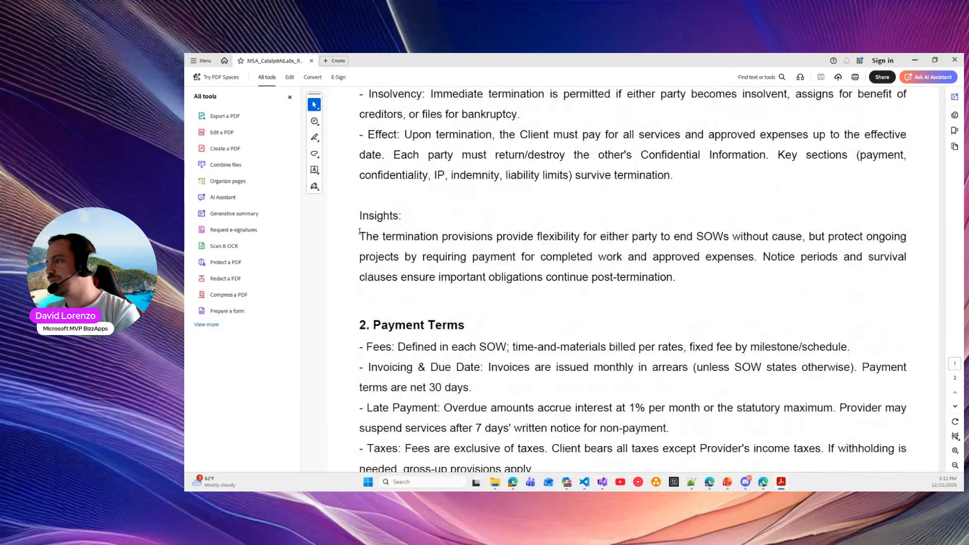
scroll(497, 263, down, 8)
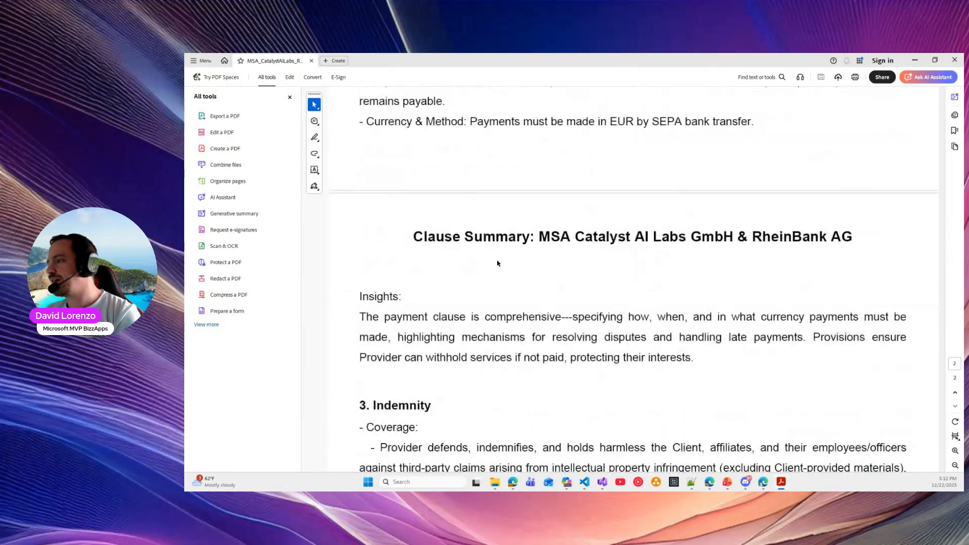
scroll(498, 261, down, 3)
scroll(809, 202, down, 12)
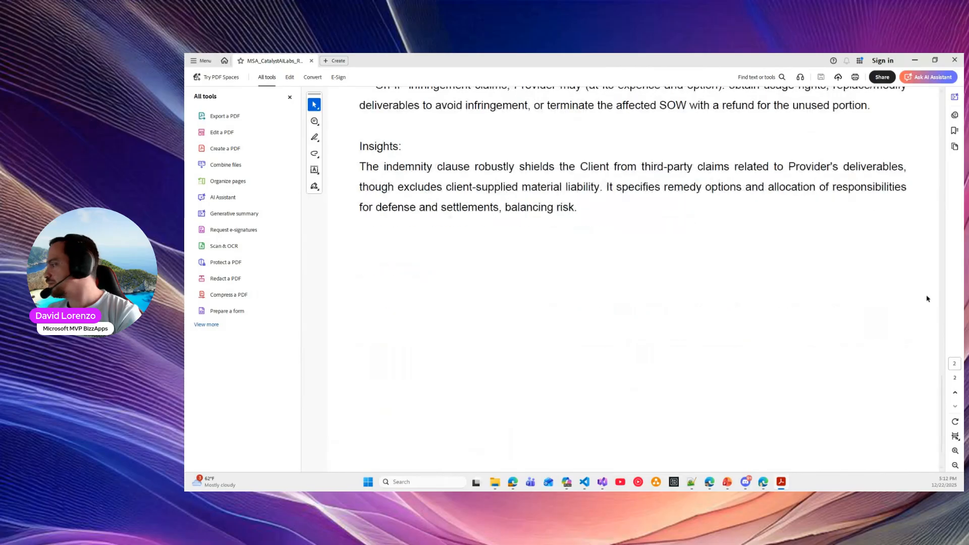
scroll(932, 56, up, 3)
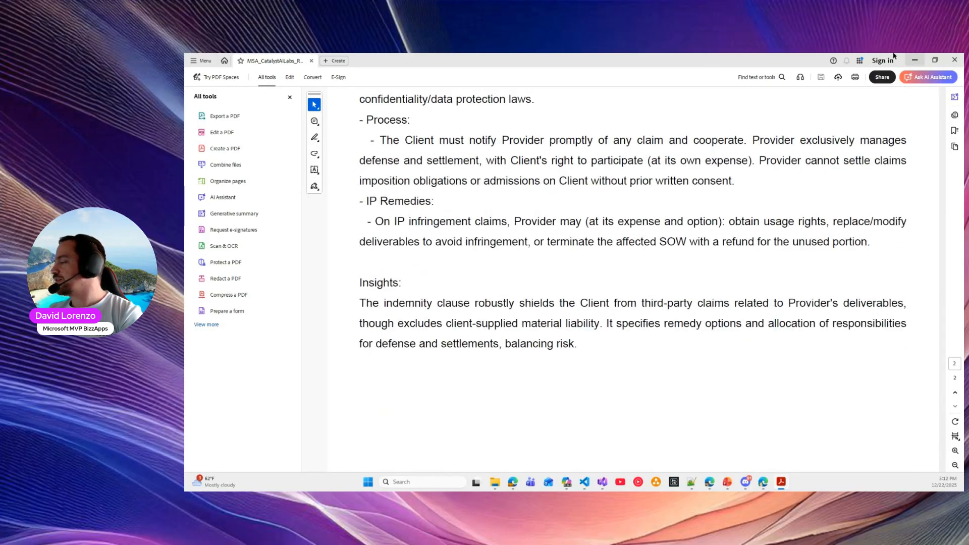
click(915, 60)
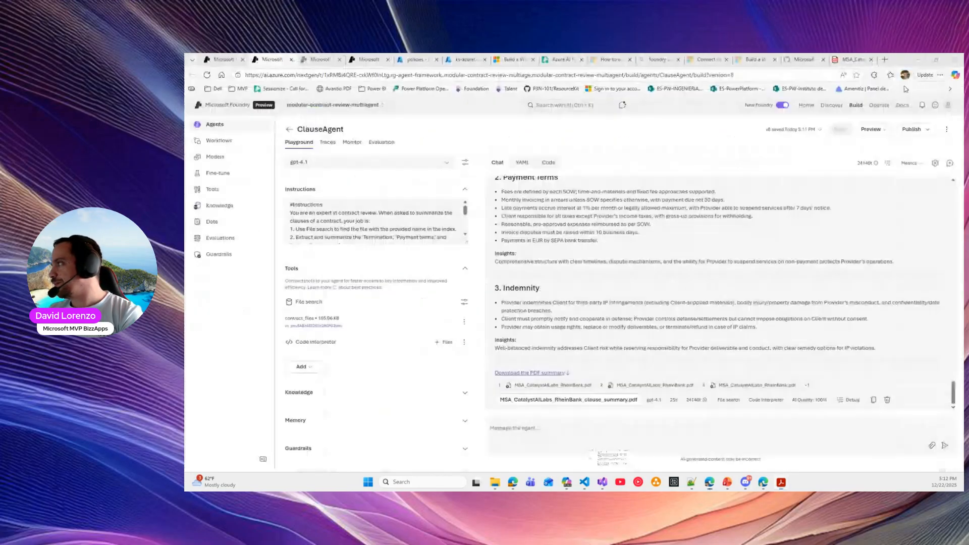
Copy the earlier MSA_CatalystAILabs_RheinBank clause summarization prompt from the ClauseAgent chat
click(873, 130)
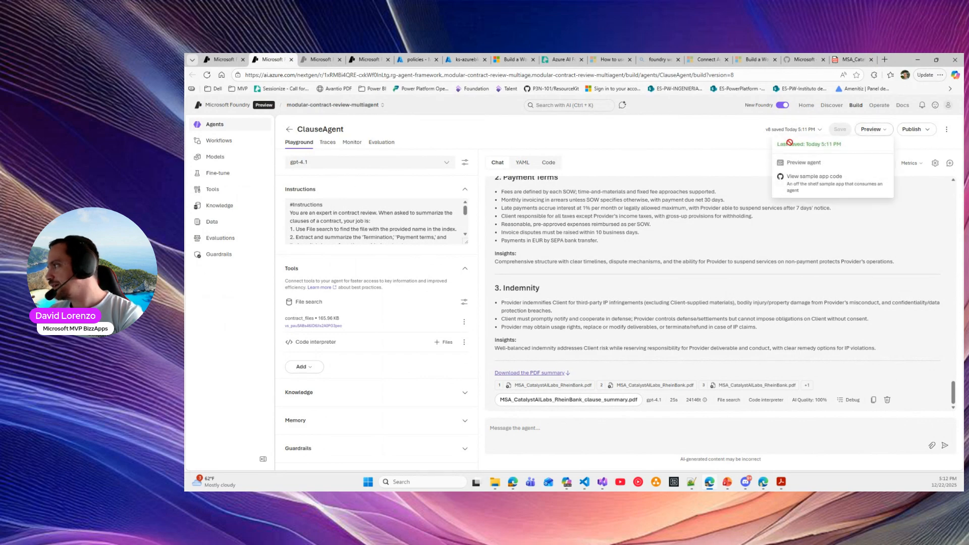
click(707, 147)
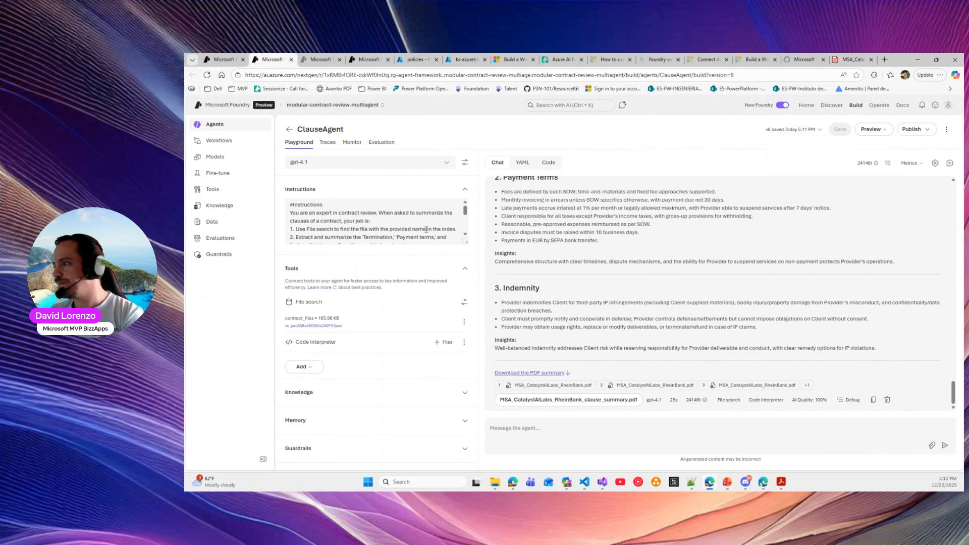
click(214, 57)
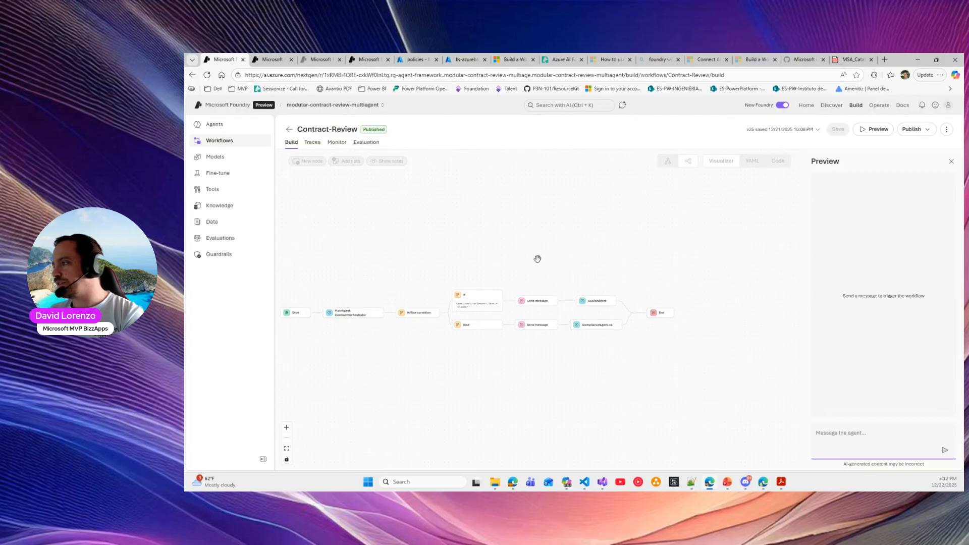
click(271, 59)
click(611, 431)
scroll(779, 222, up, 15)
scroll(782, 220, up, 10)
triple_click(780, 192)
key(ctrl+c)
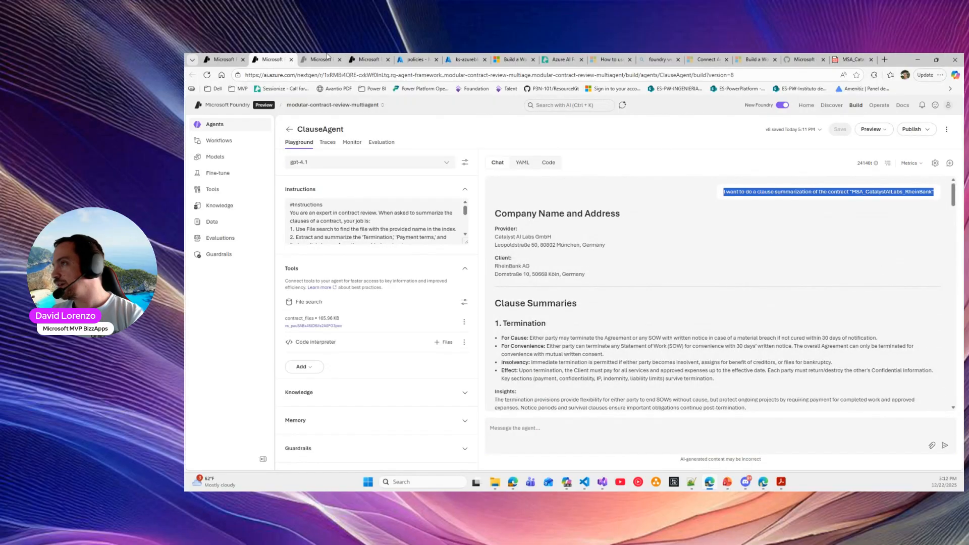
Paste the clause summarization prompt into the Contract-Review workflow preview and send it
click(222, 60)
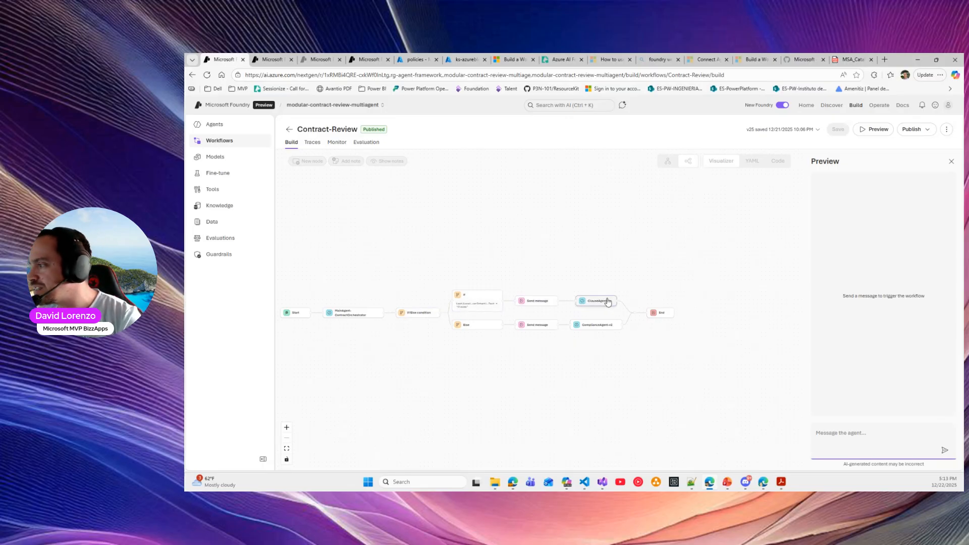
click(852, 432)
key(ctrl+v)
key(Return)
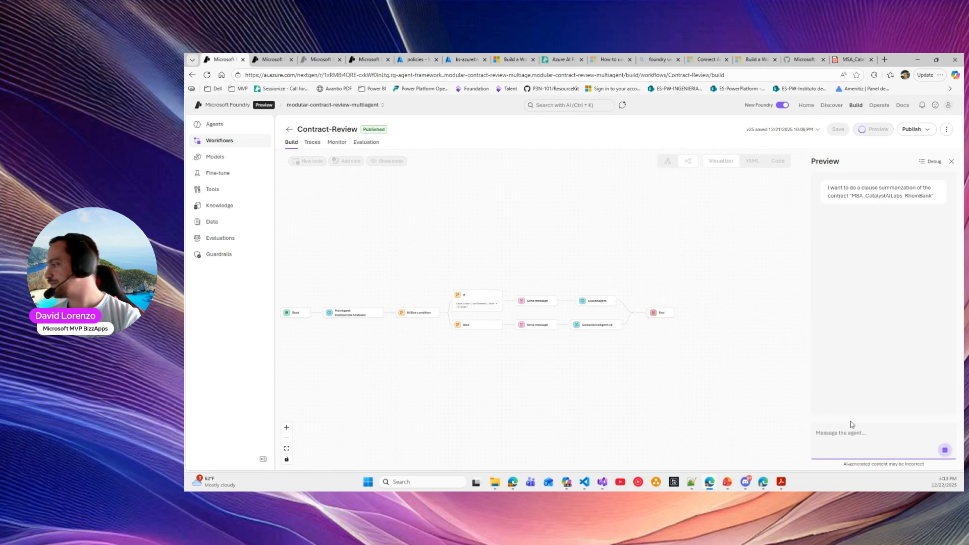
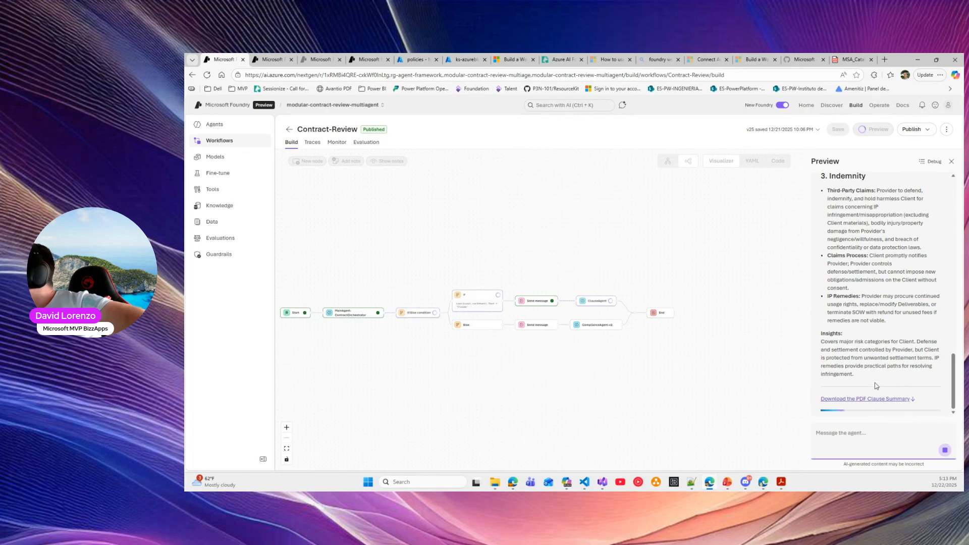
Review the workflow preview's clause summaries, highlighting the Clause Summaries heading and Payment Terms section
click(874, 394)
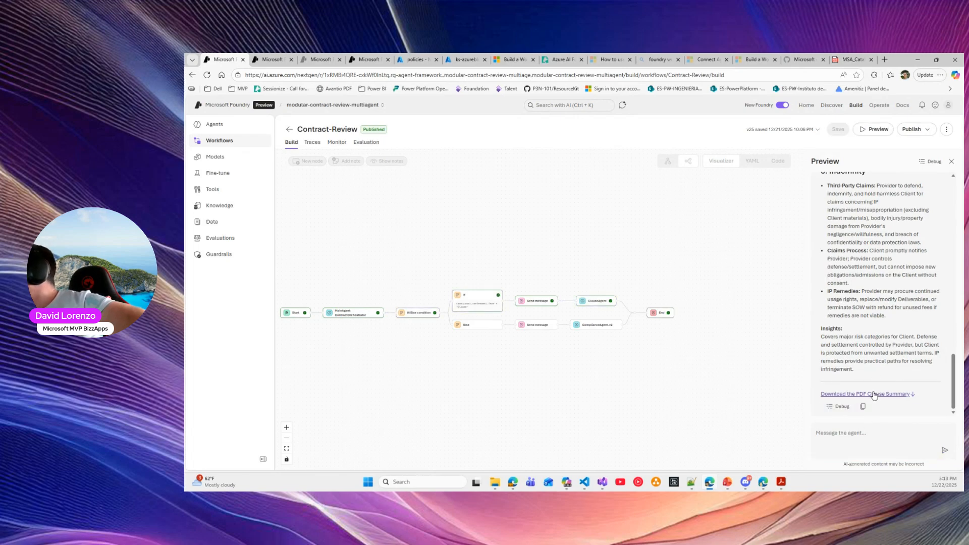
scroll(887, 333, up, 8)
scroll(885, 325, up, 3)
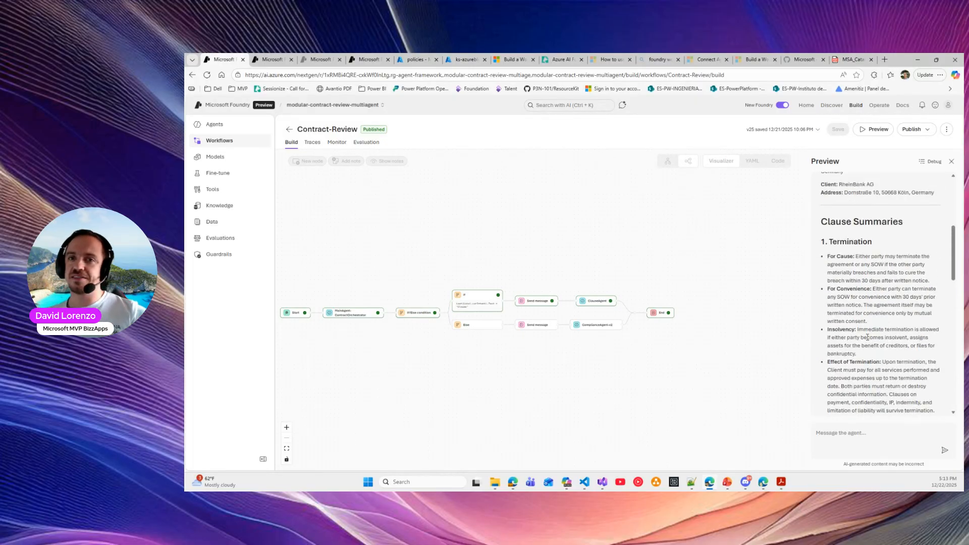
scroll(908, 362, up, 5)
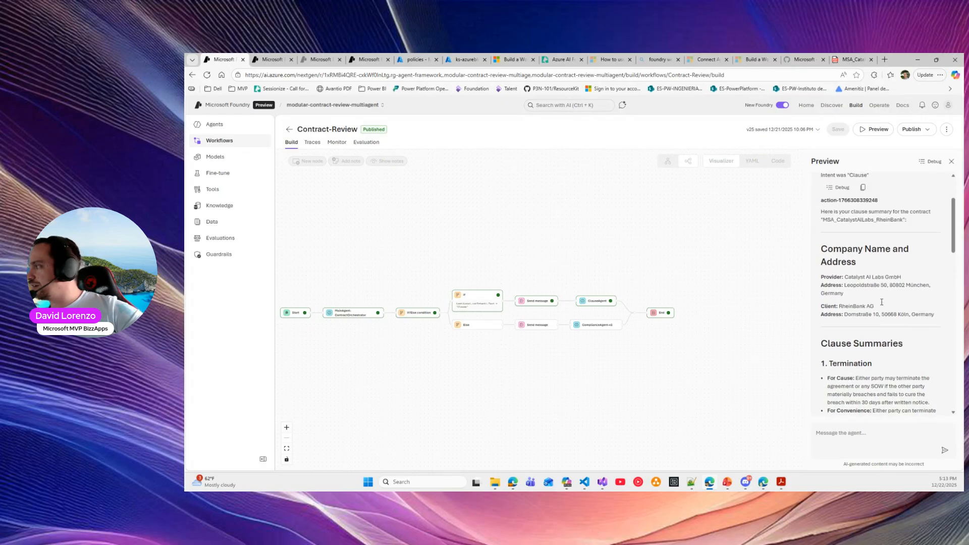
scroll(883, 306, down, 3)
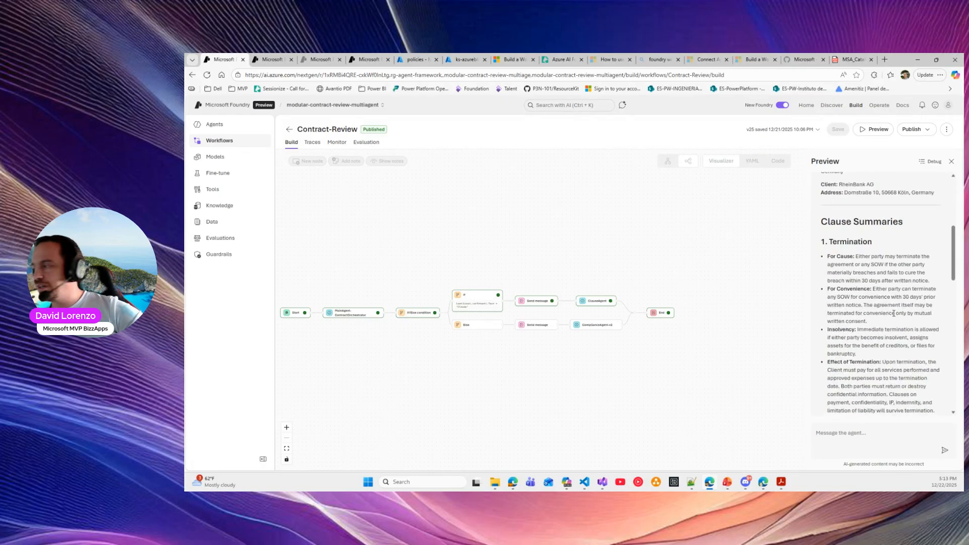
scroll(864, 257, down, 2)
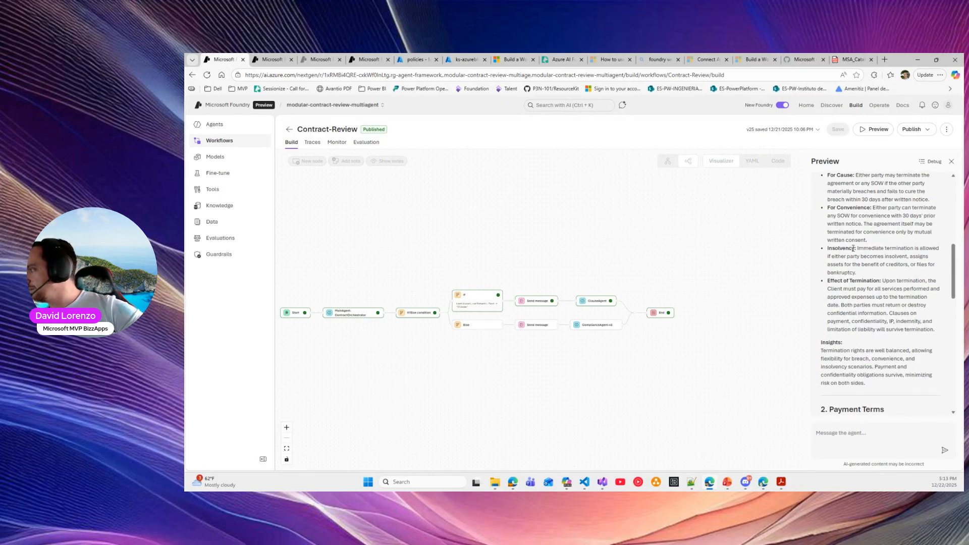
scroll(852, 248, up, 2)
triple_click(828, 219)
scroll(838, 256, down, 5)
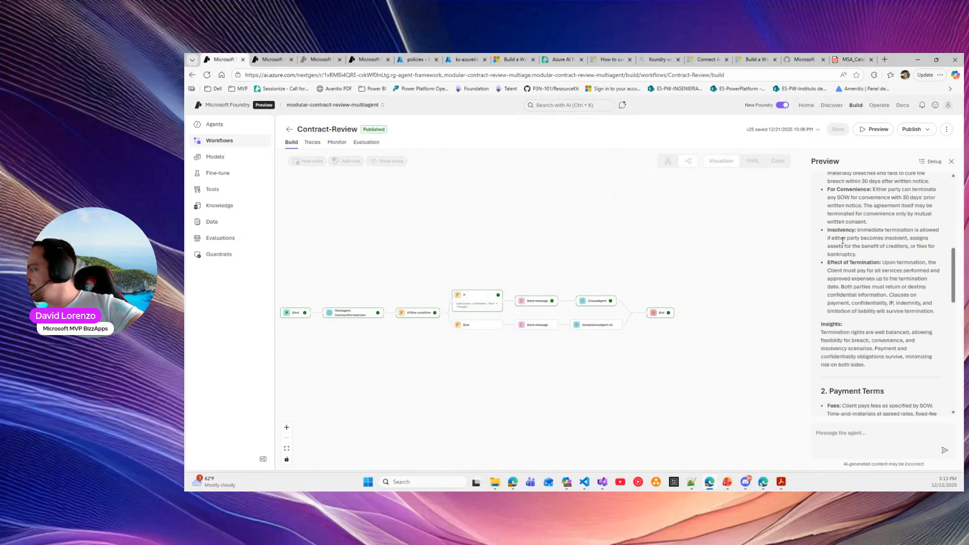
drag(838, 247, 879, 294)
scroll(880, 295, down, 8)
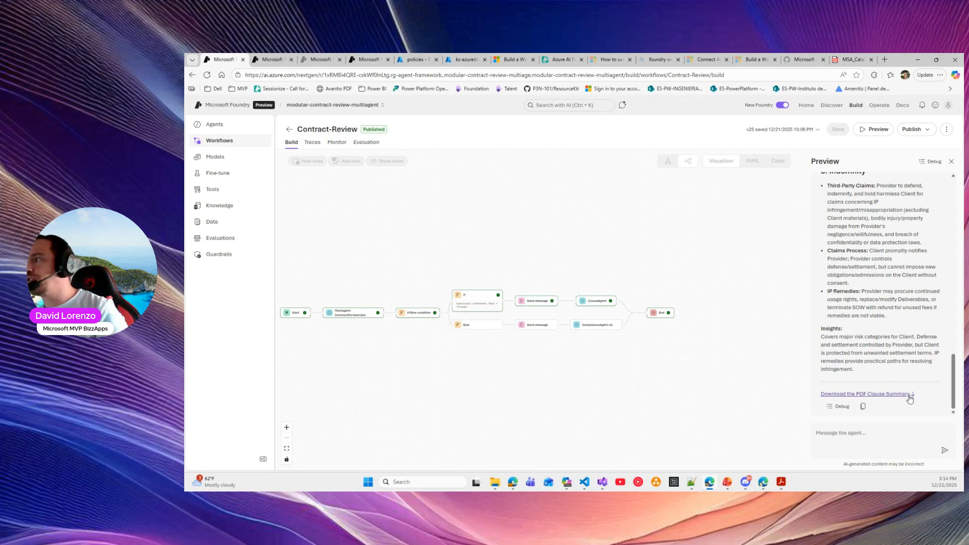
Compare with the earlier response in the ClauseAgent playground chat
click(270, 59)
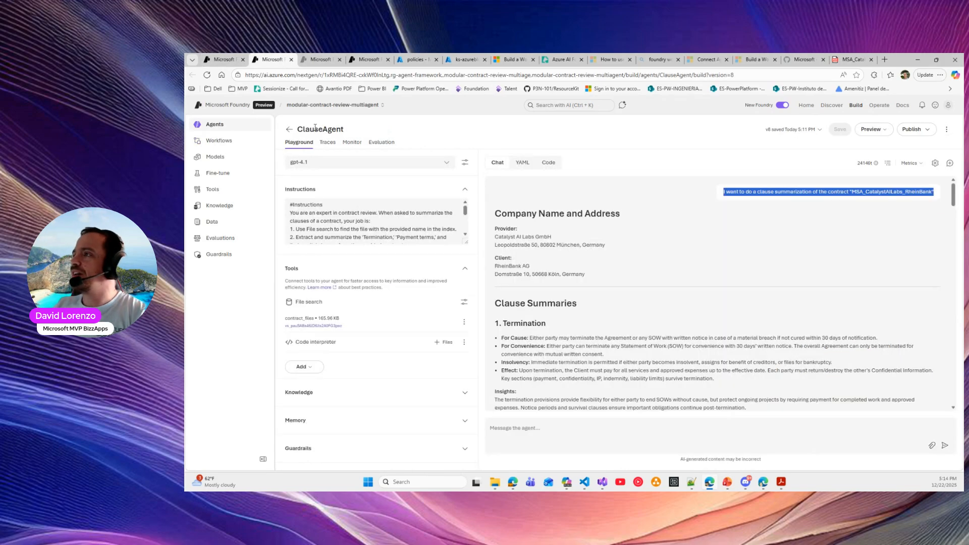
drag(305, 129, 344, 130)
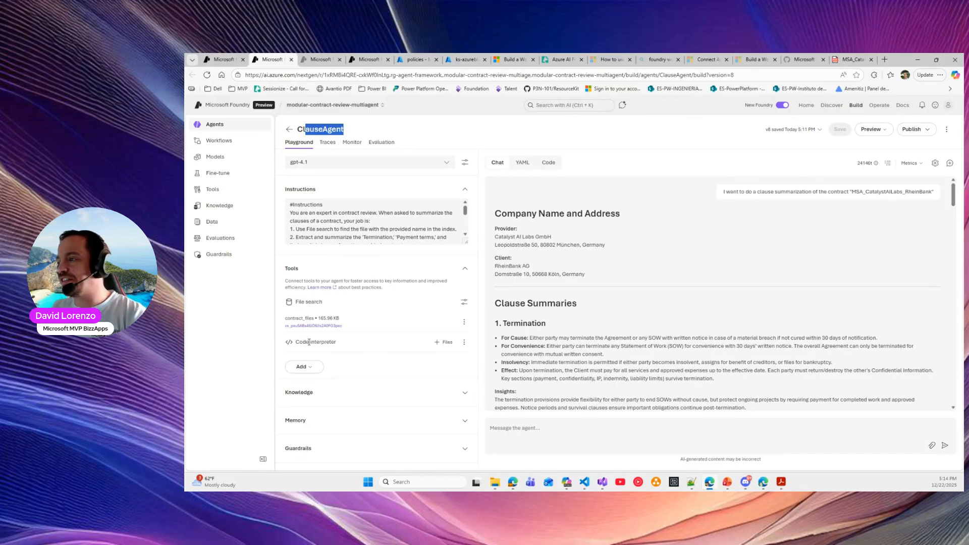
scroll(656, 353, down, 15)
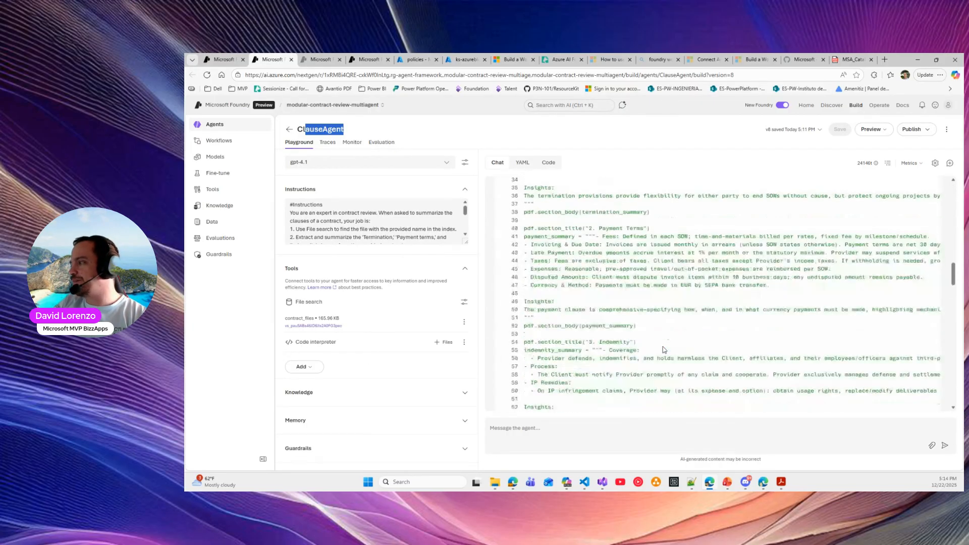
scroll(663, 345, down, 10)
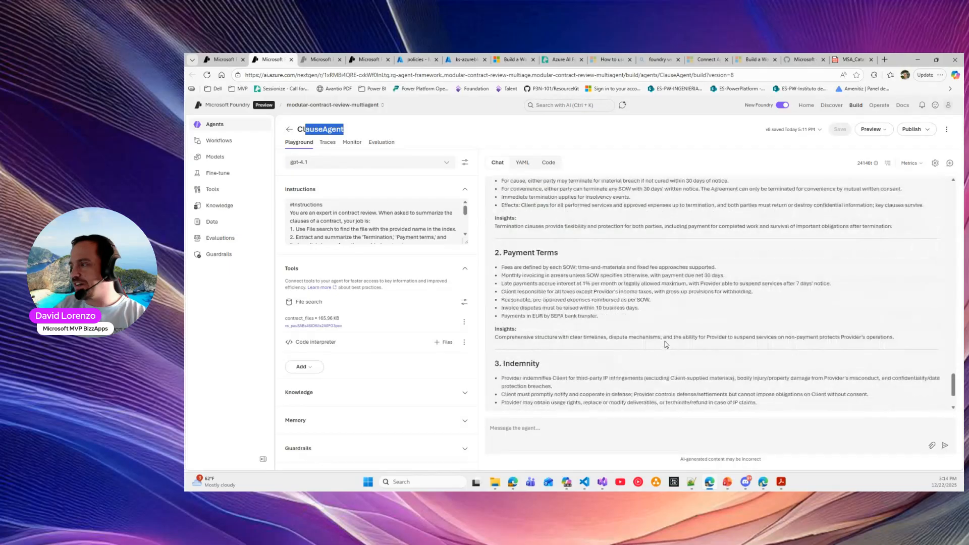
scroll(664, 345, down, 3)
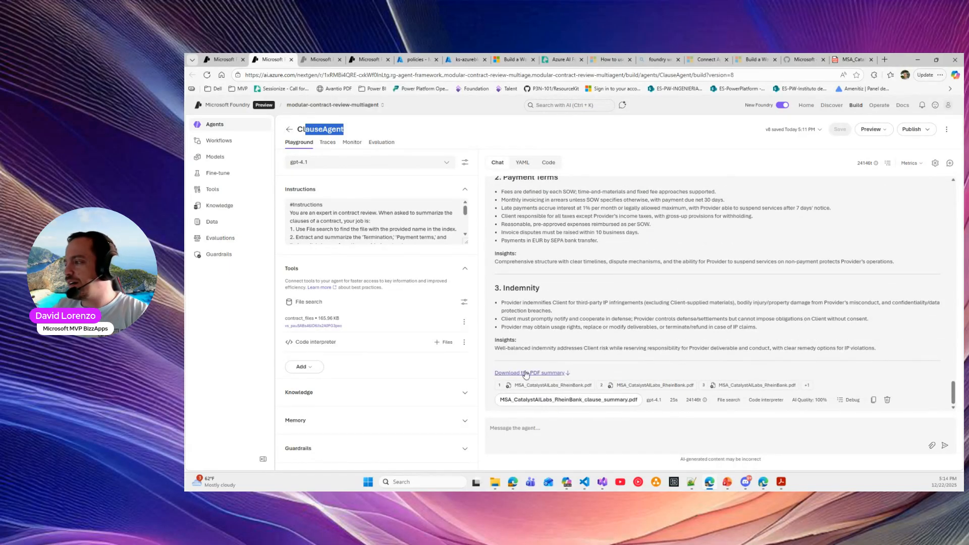
scroll(530, 371, up, 3)
scroll(528, 283, up, 5)
scroll(532, 237, down, 3)
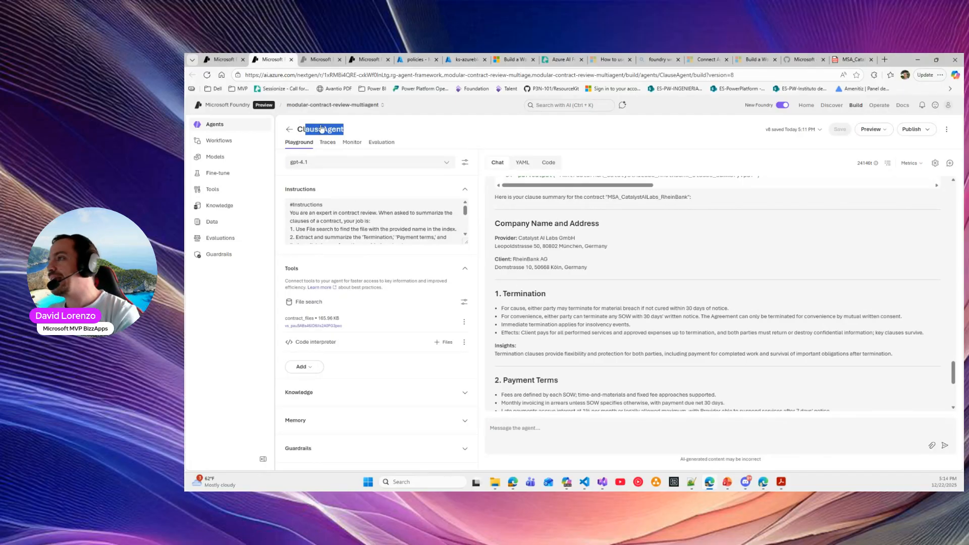
Close the conversation details and workflow preview, then open the ComplianceAgent-v2 step's invoke settings
click(220, 59)
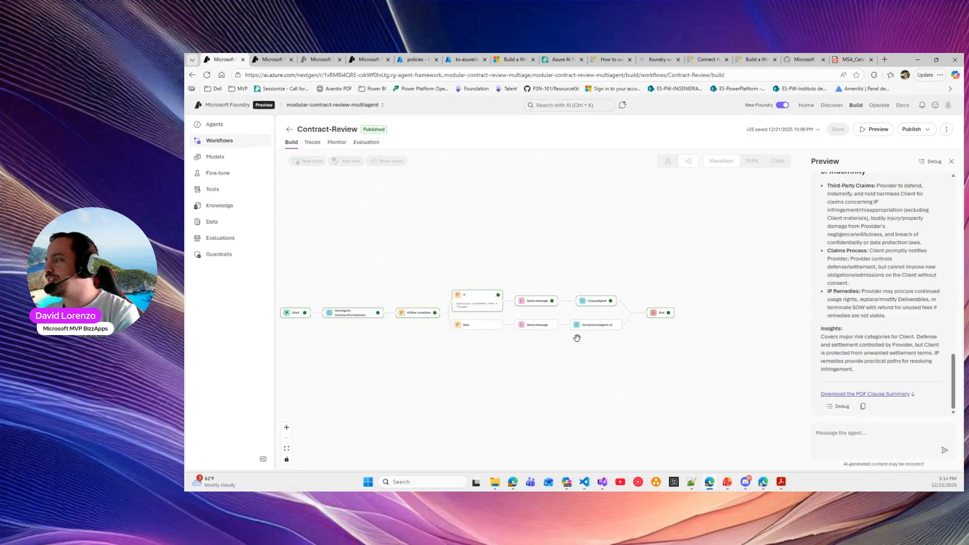
scroll(616, 346, up, 5)
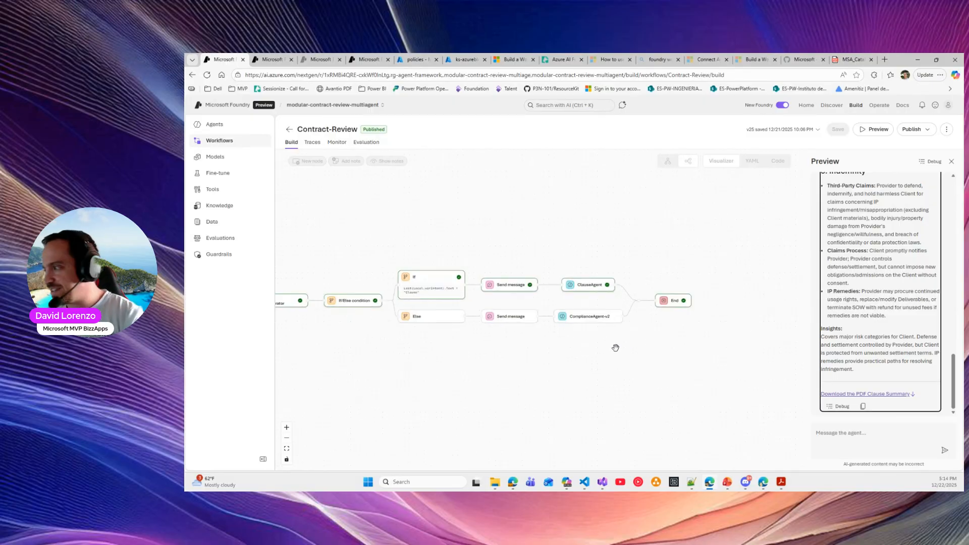
drag(580, 330, 596, 366)
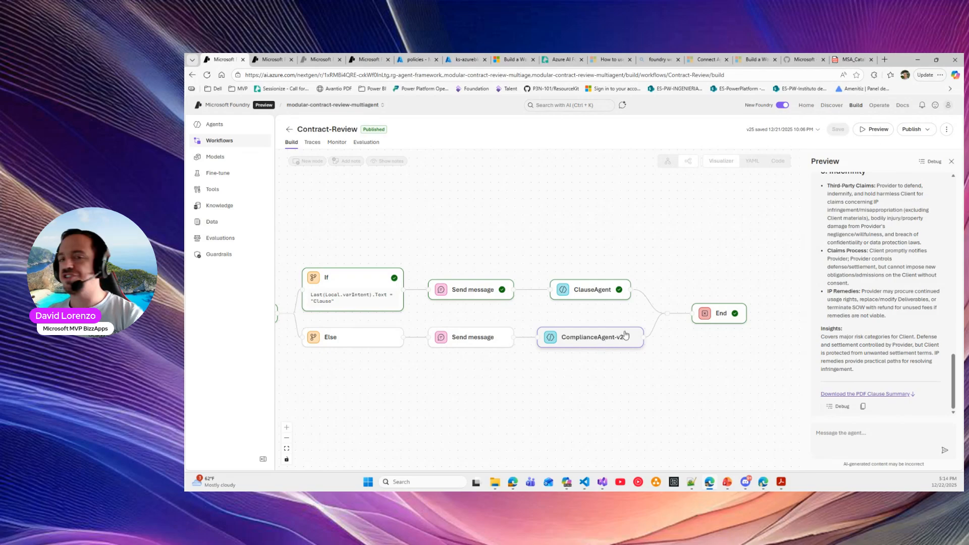
click(602, 342)
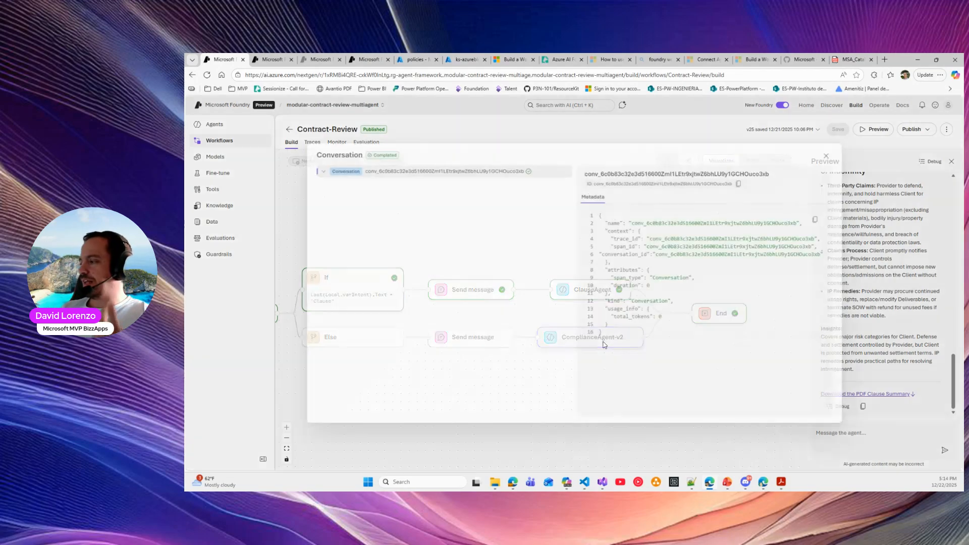
click(835, 152)
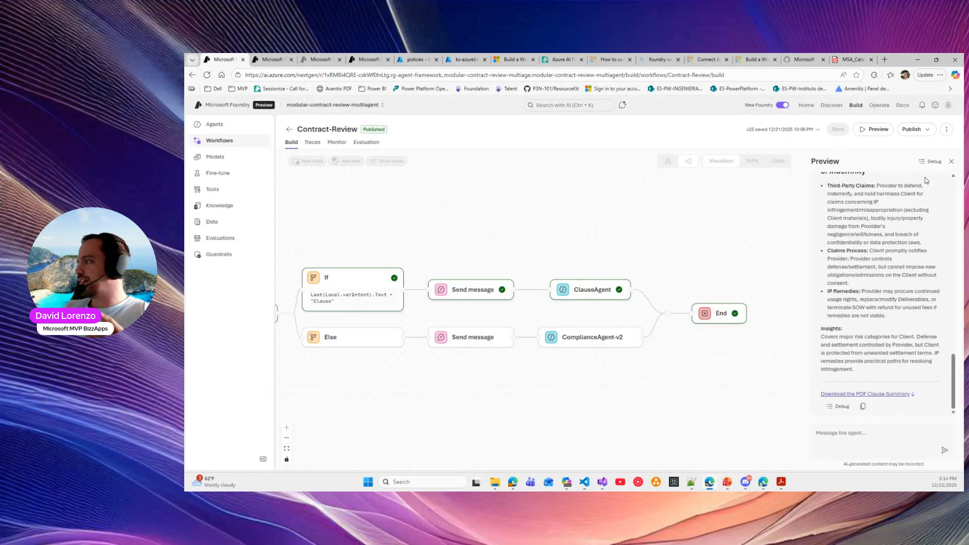
click(952, 163)
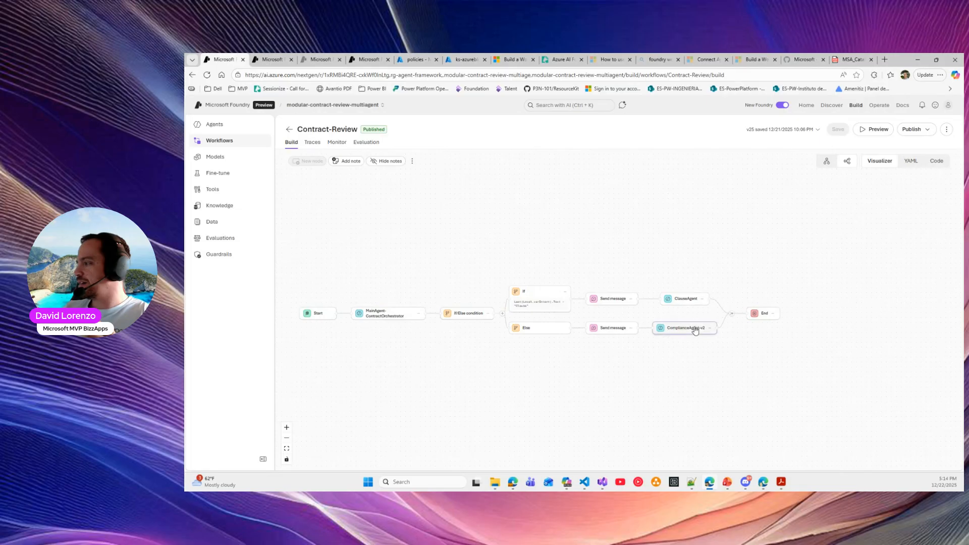
click(687, 329)
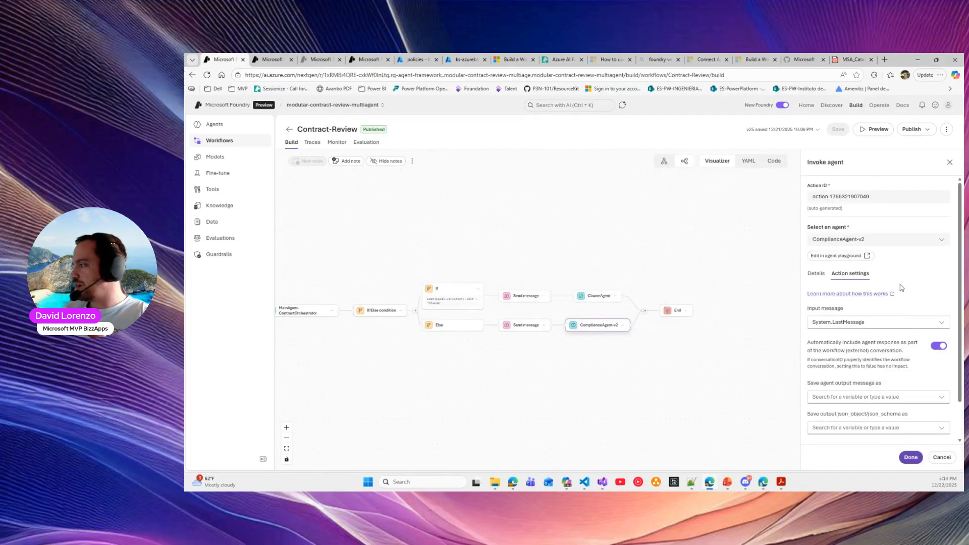
scroll(892, 259, down, 1)
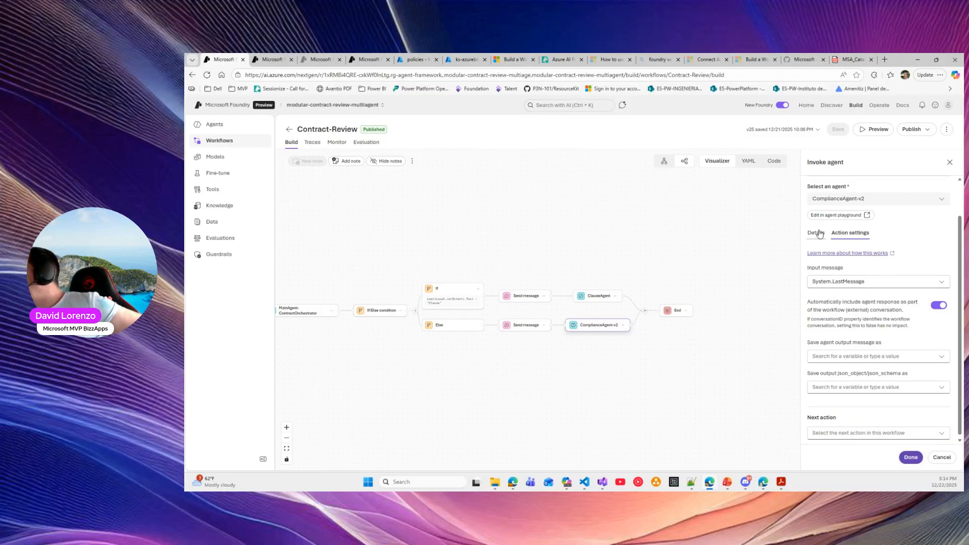
scroll(861, 353, down, 1)
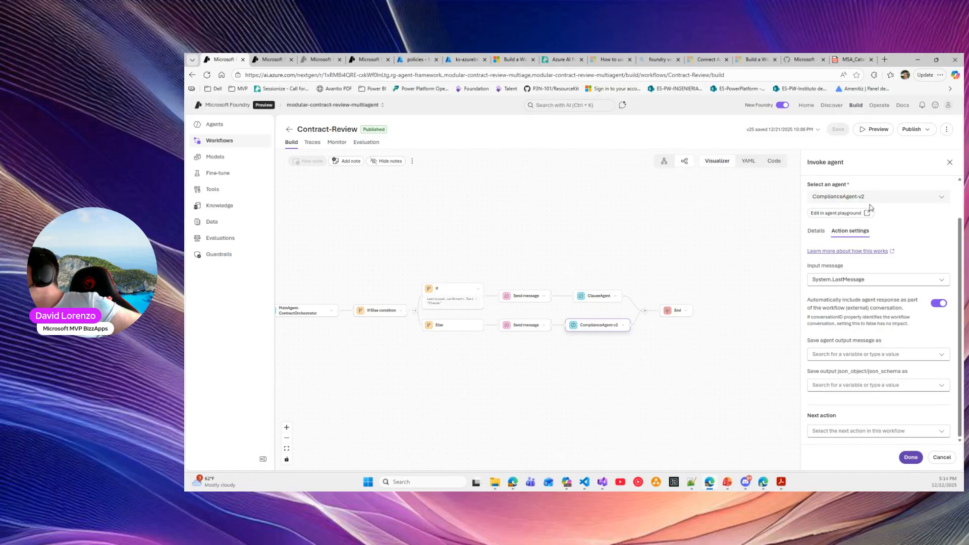
Open ComplianceAgent-v2 in the playground and enlarge the Instructions box to read its compliance review task
click(838, 213)
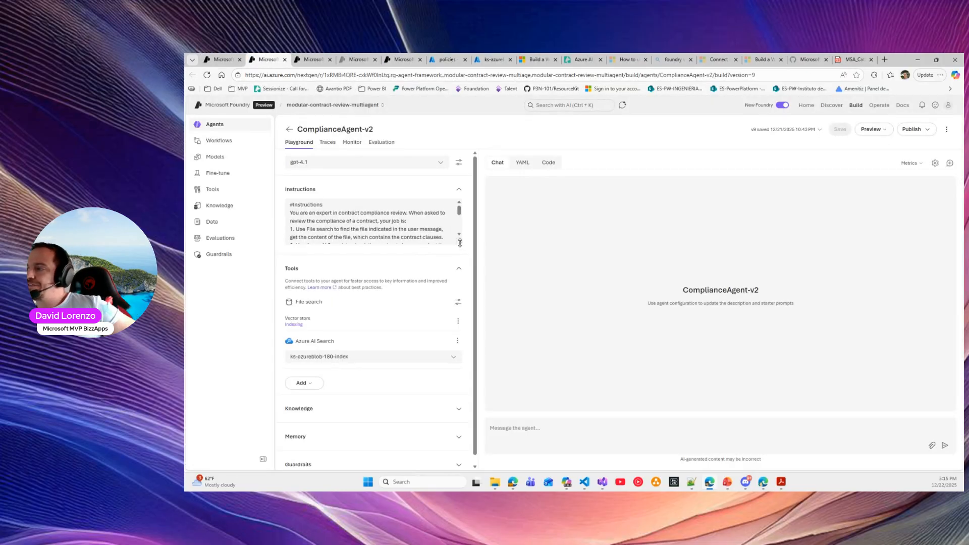
drag(459, 243, 457, 307)
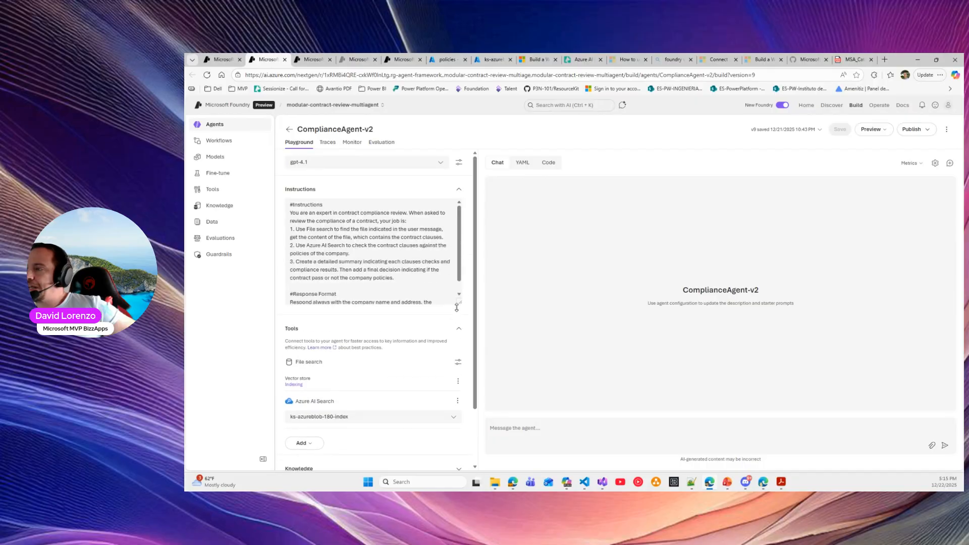
double_click(304, 207)
drag(350, 212, 407, 222)
click(309, 238)
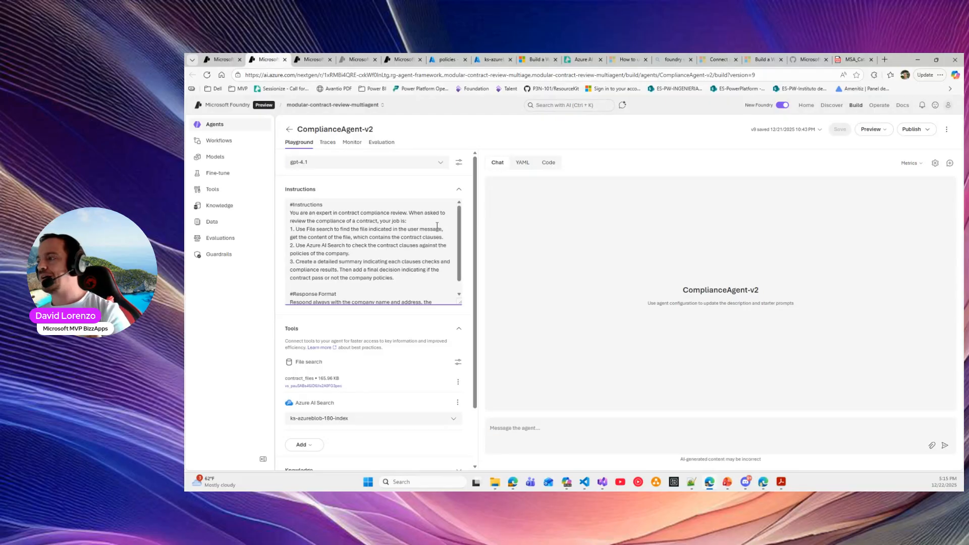
click(689, 485)
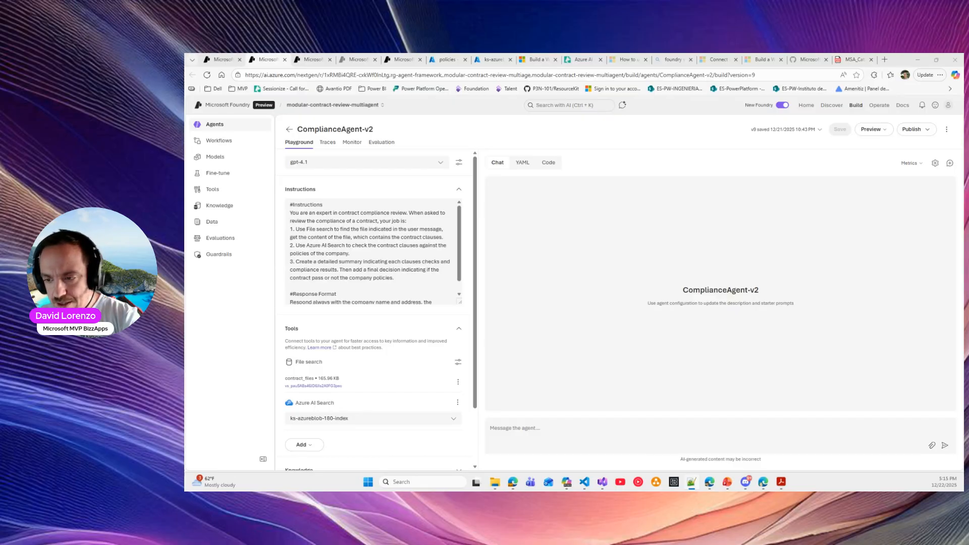
click(668, 429)
text(check compliance for contract "MSA_ValenciaFinTech_IberTrade")
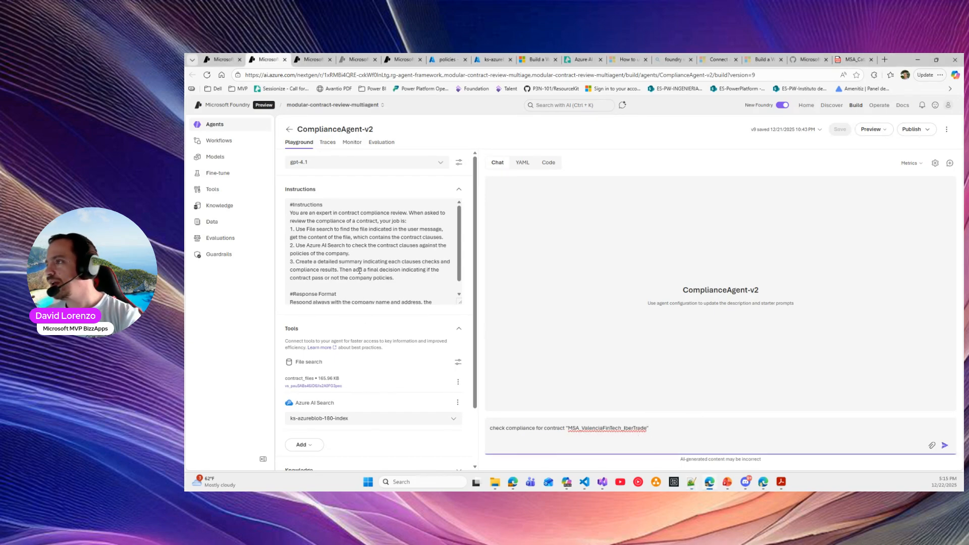
drag(569, 427, 648, 429)
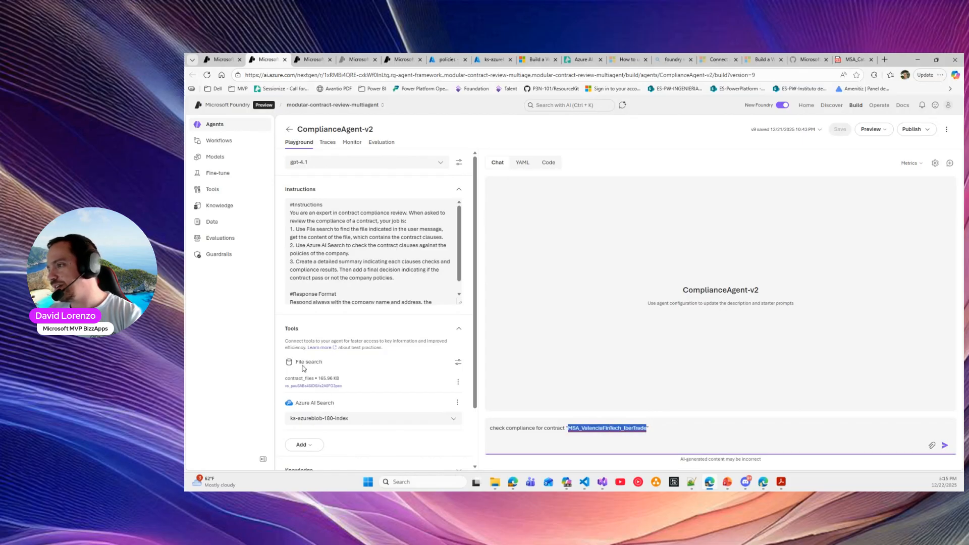
click(458, 382)
click(472, 406)
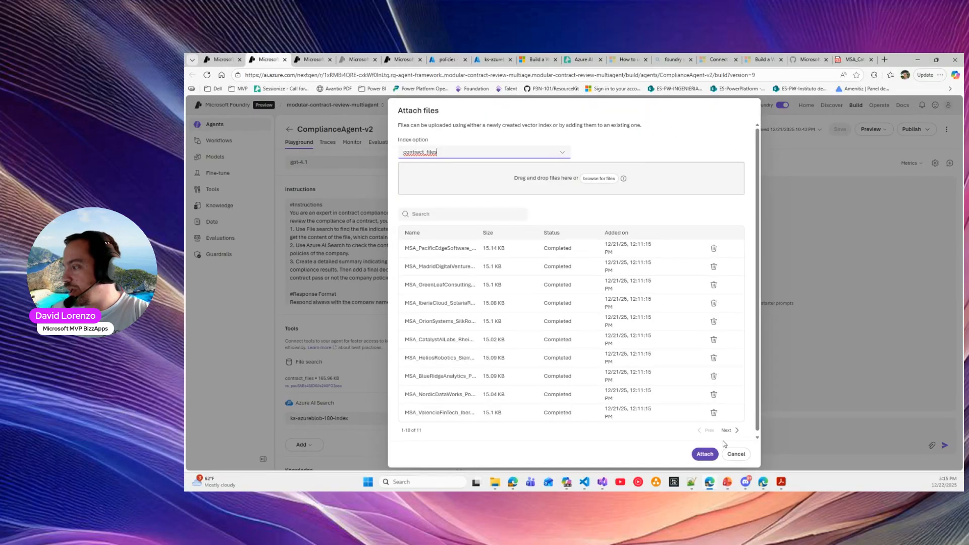
click(731, 454)
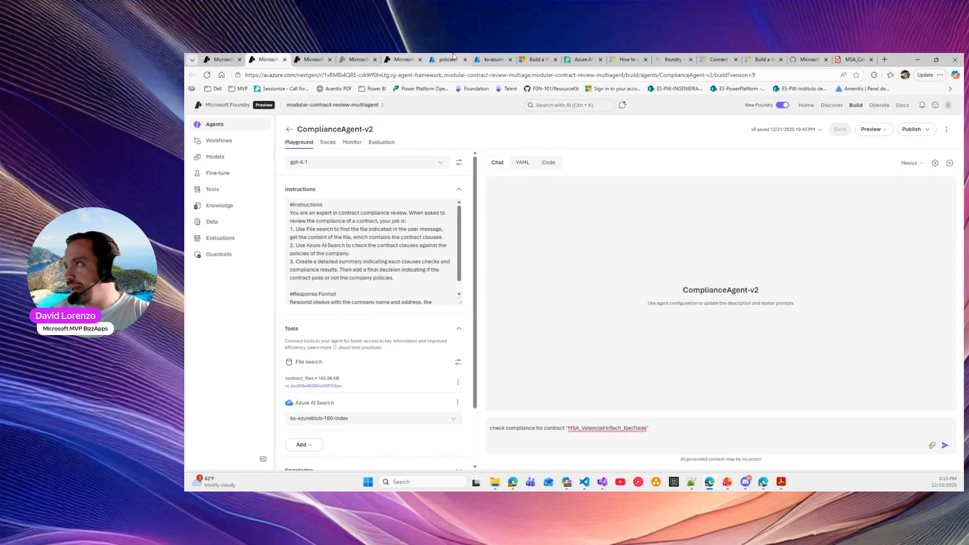
Reopen ks-azureblob-180-index from the Indexes list and search all documents, noting the policy file names
click(487, 58)
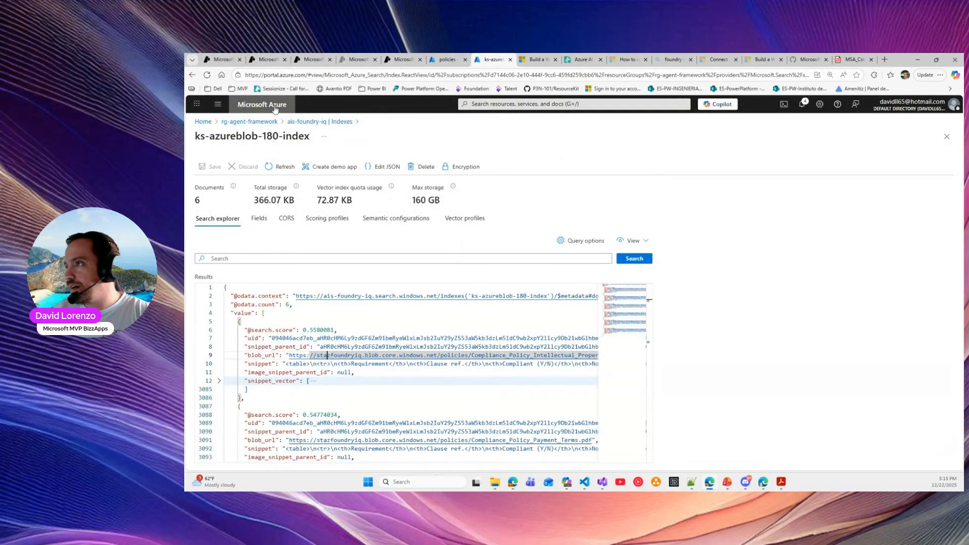
click(309, 122)
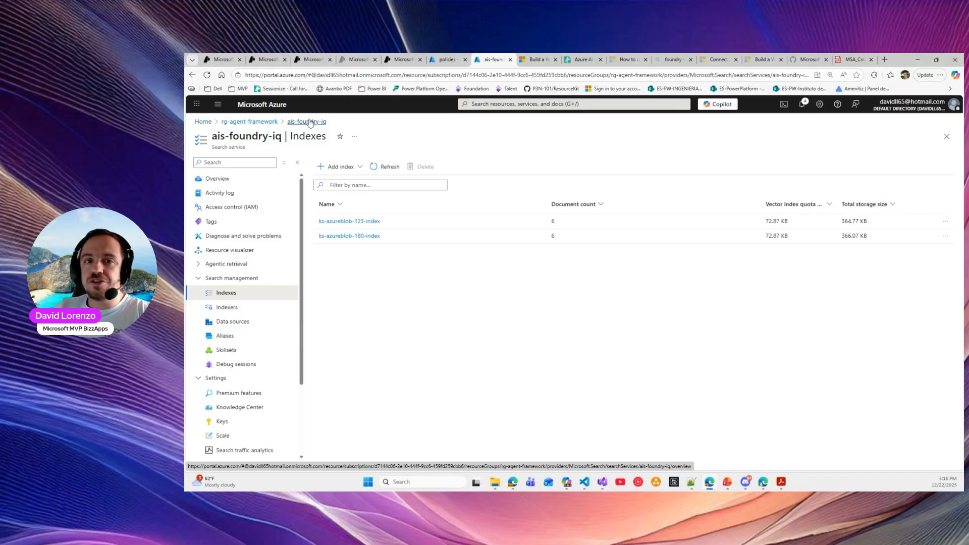
drag(220, 147, 270, 151)
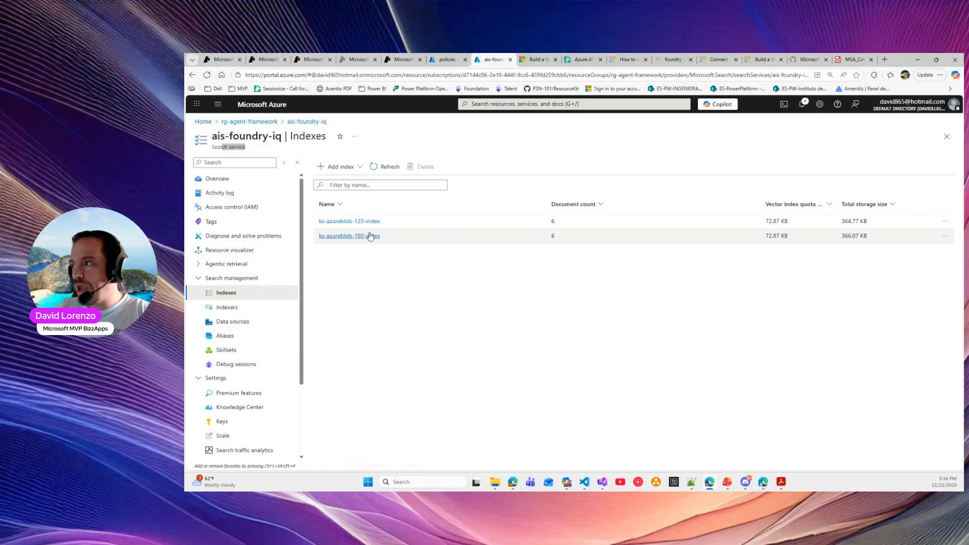
drag(584, 237, 524, 235)
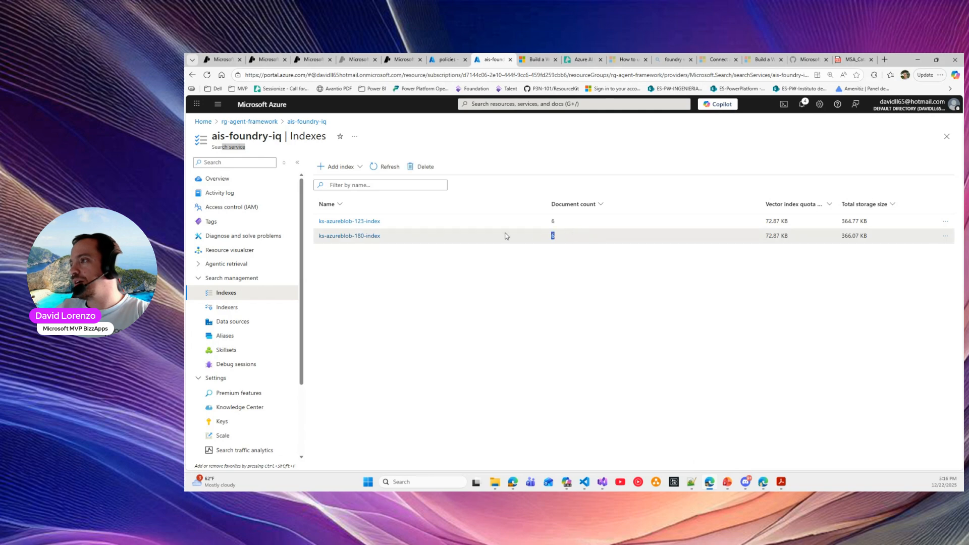
click(340, 236)
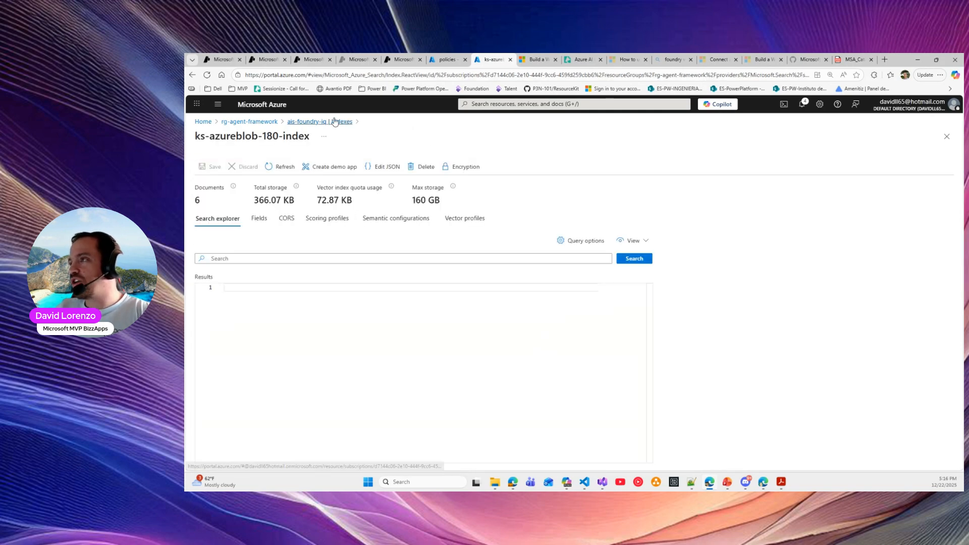
click(644, 261)
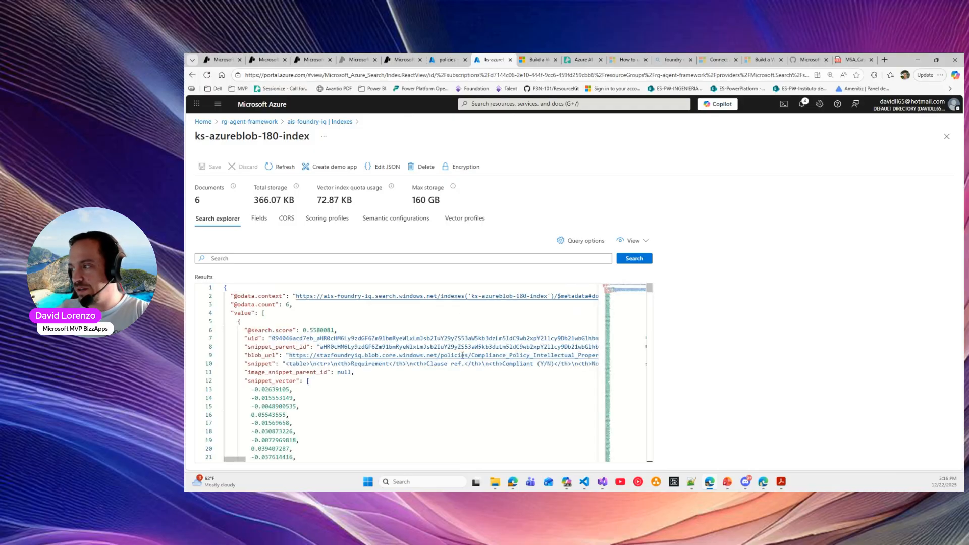
drag(473, 355, 596, 356)
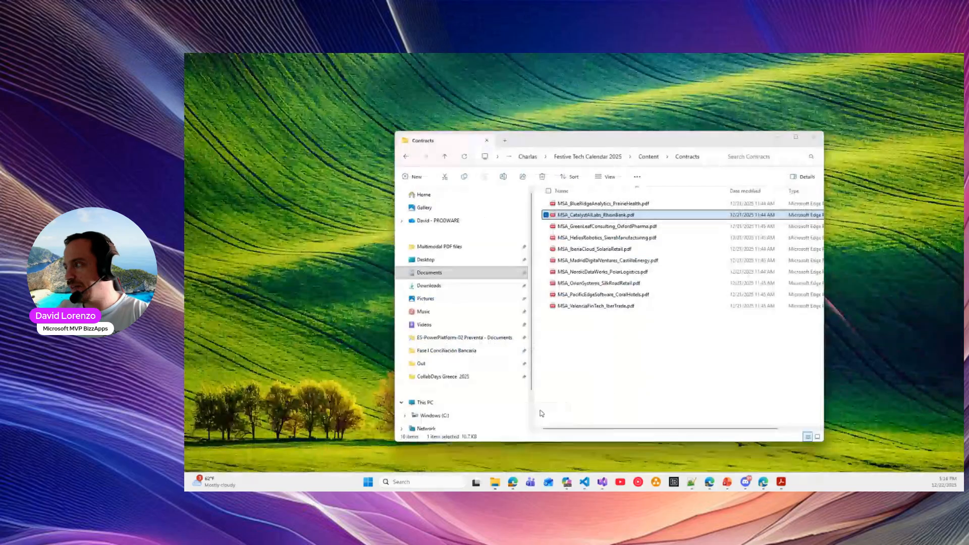
Open Content > Company Policies in File Explorer to view the three compliance policy PDFs
click(527, 443)
click(651, 157)
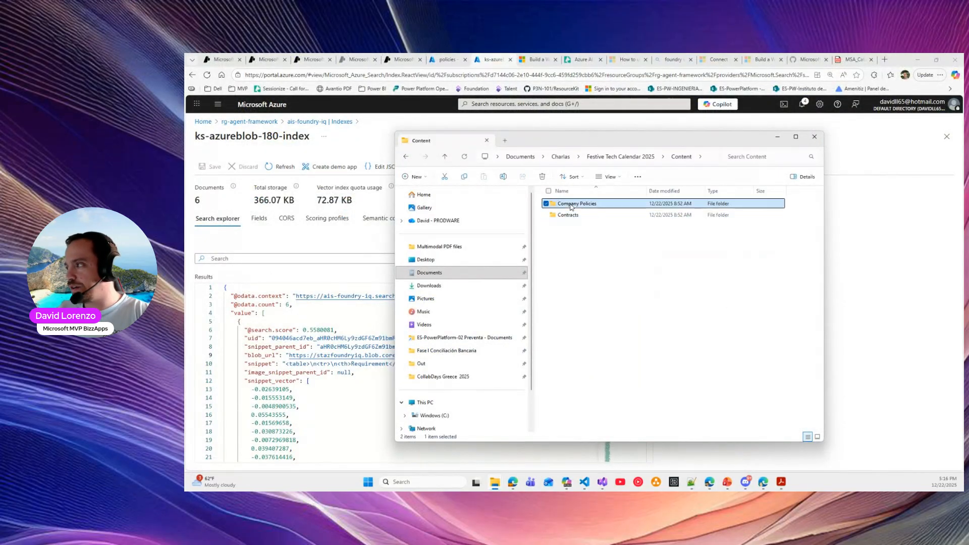
double_click(570, 204)
drag(566, 253, 657, 197)
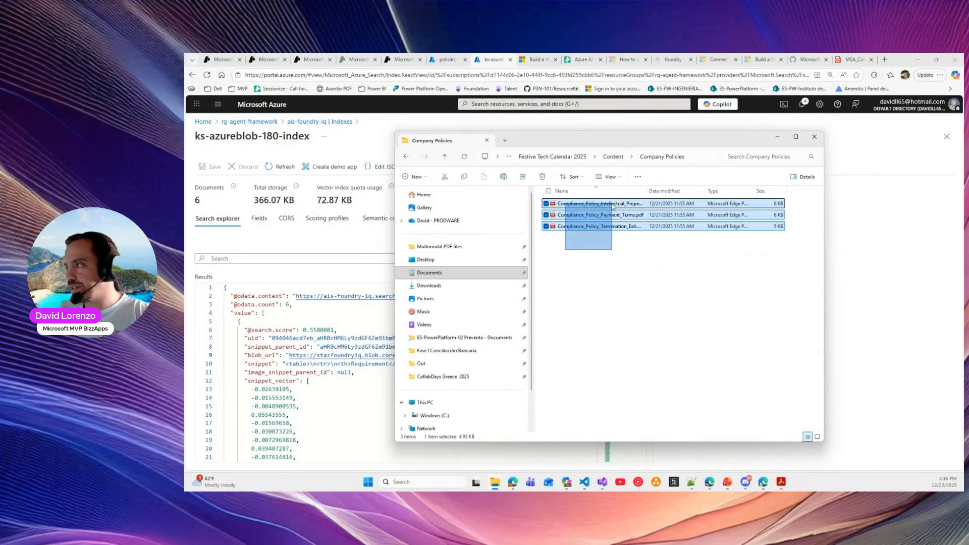
double_click(646, 192)
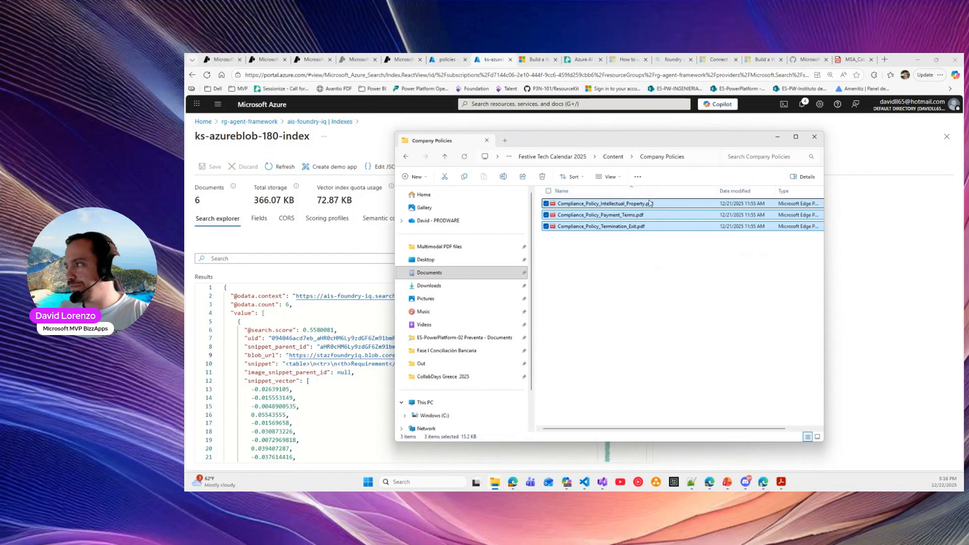
click(637, 245)
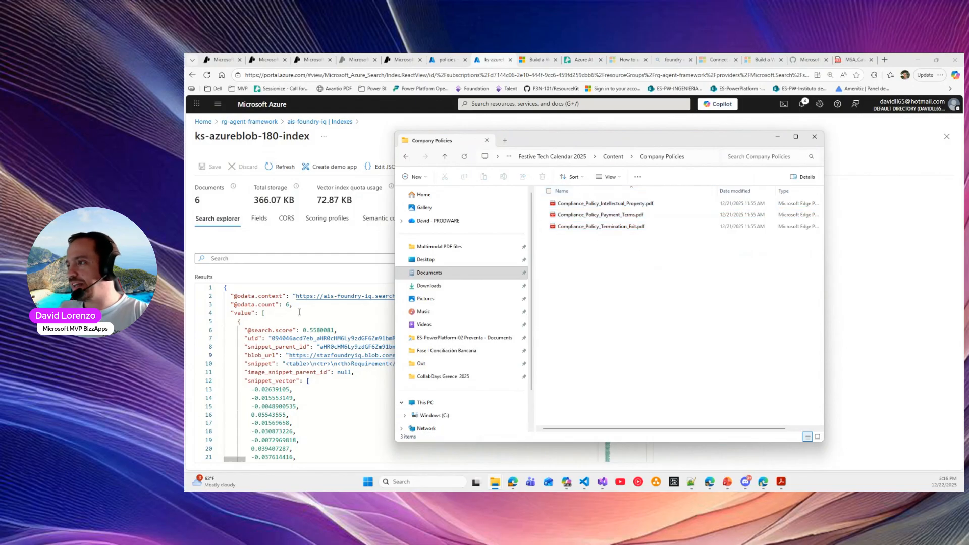
Confirm the index search results report a document count of 6
click(307, 306)
drag(272, 305, 293, 305)
click(286, 305)
double_click(286, 304)
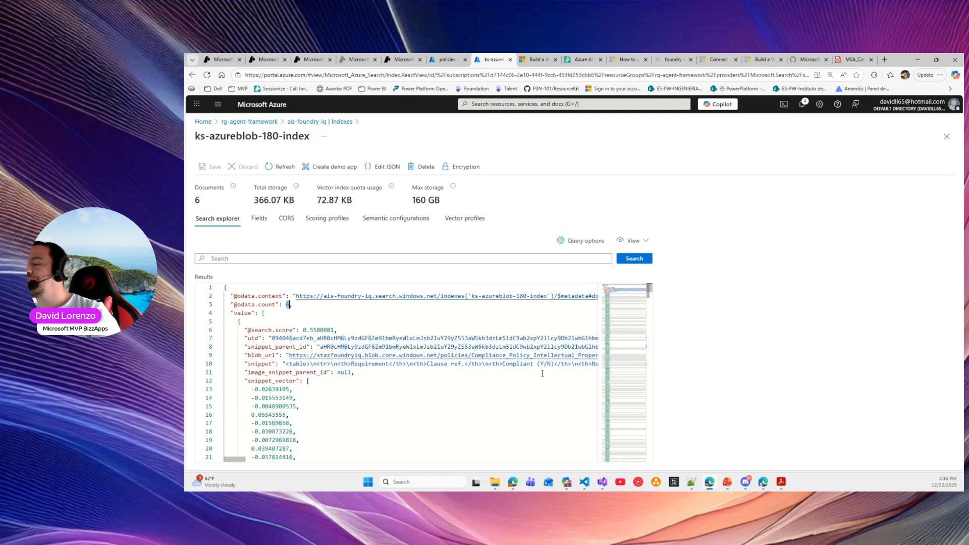
key(alt+Tab)
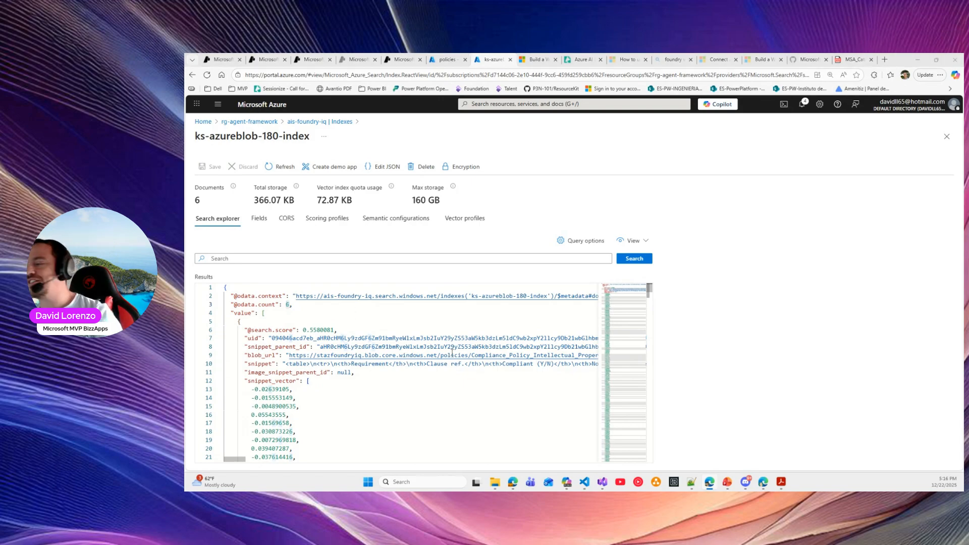
click(267, 59)
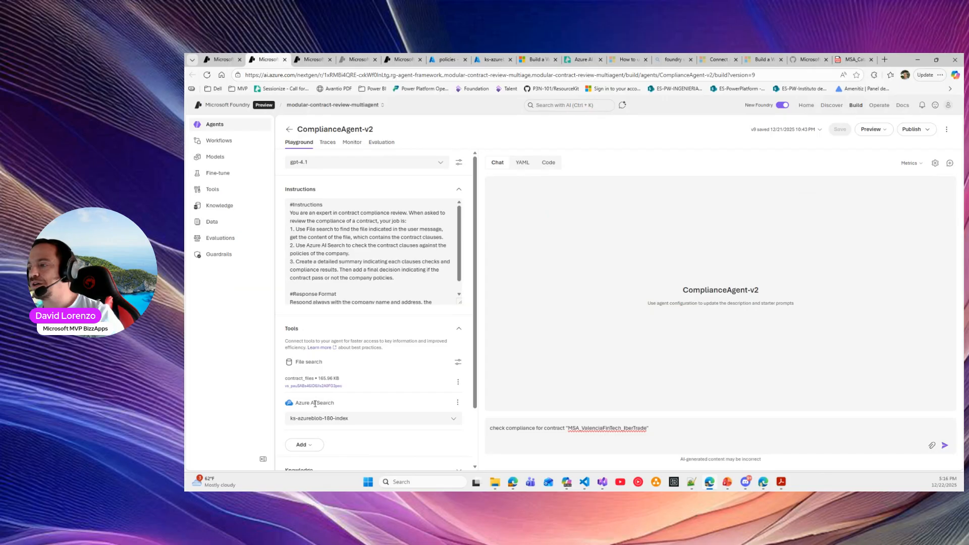
drag(298, 403, 338, 403)
click(458, 403)
click(472, 414)
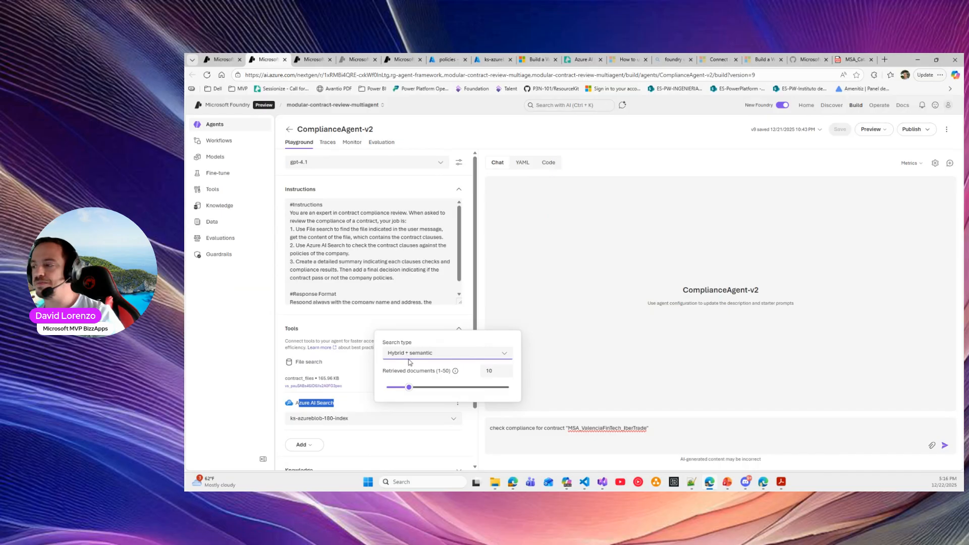
click(494, 372)
click(473, 359)
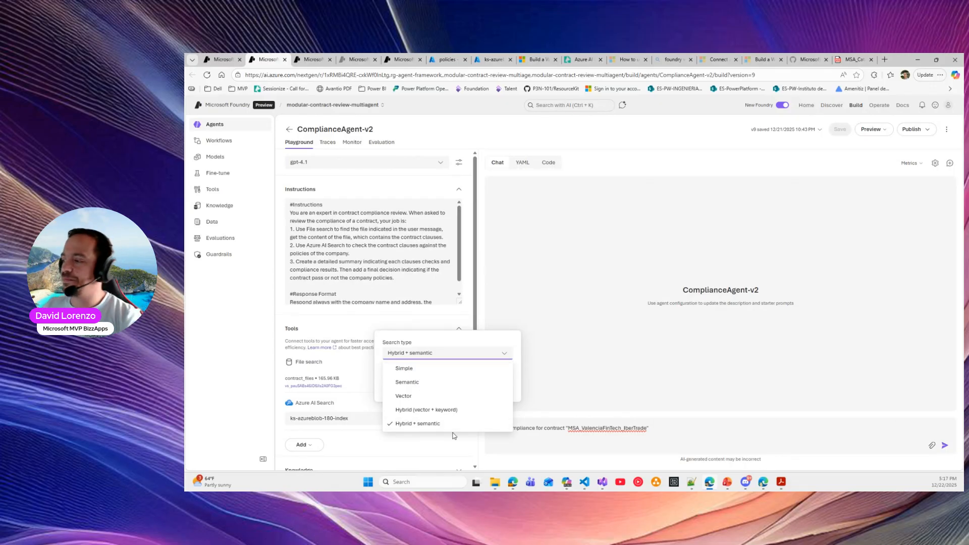
click(423, 319)
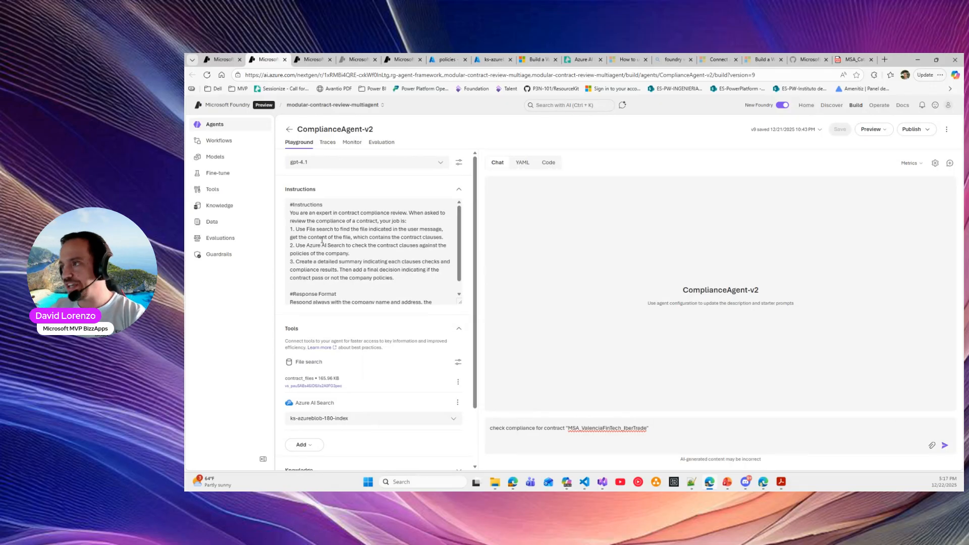
click(305, 236)
drag(296, 230, 449, 236)
click(296, 245)
drag(296, 245, 354, 252)
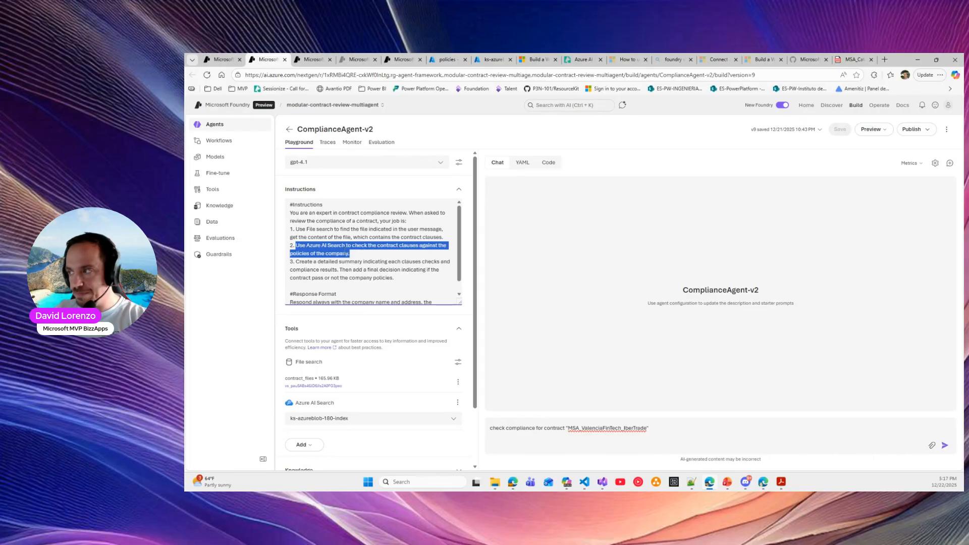
click(343, 253)
drag(295, 262, 409, 280)
scroll(310, 240, down, 5)
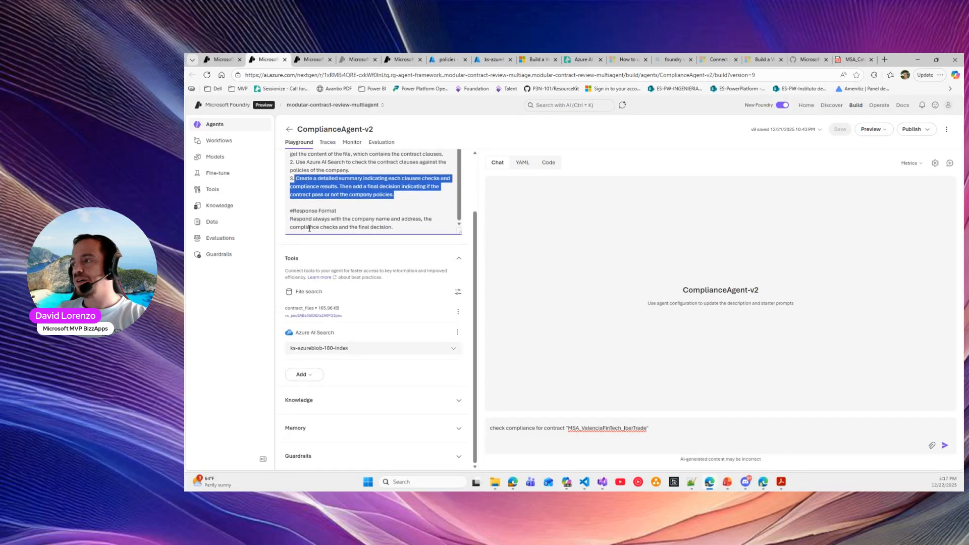
drag(291, 218, 419, 239)
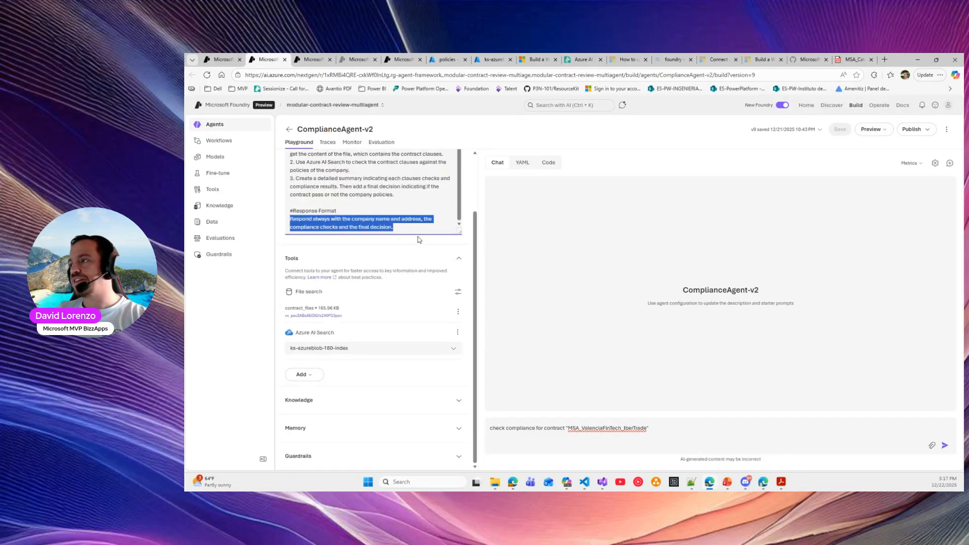
click(364, 226)
click(681, 438)
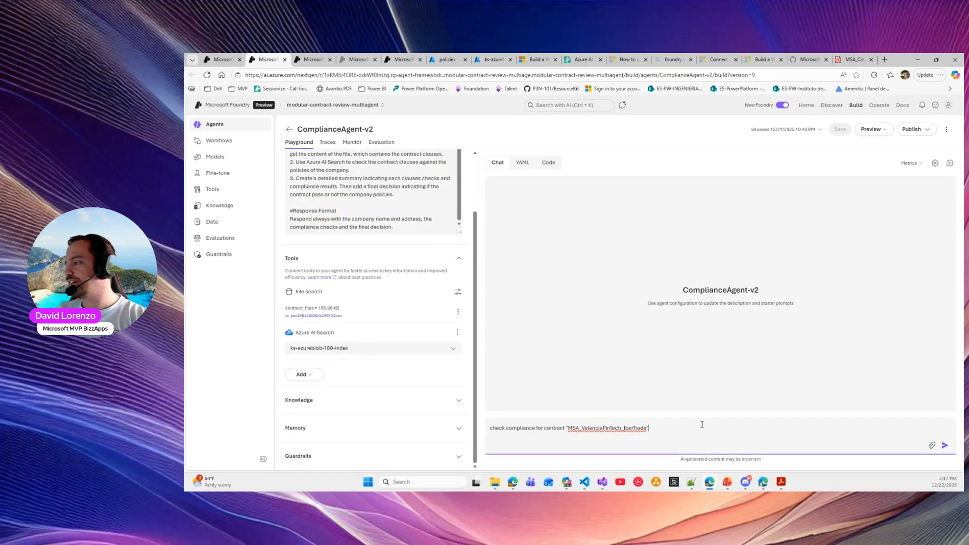
click(944, 445)
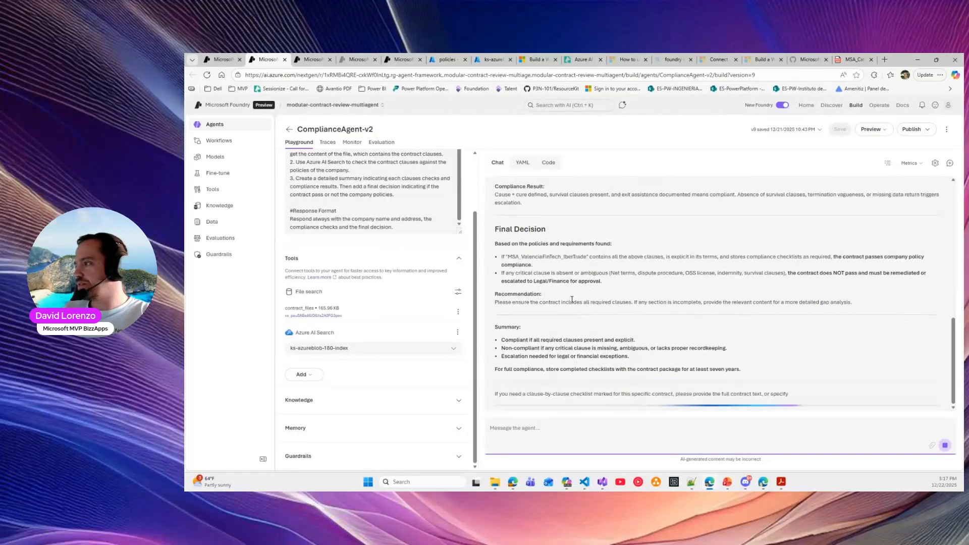
scroll(568, 291, up, 10)
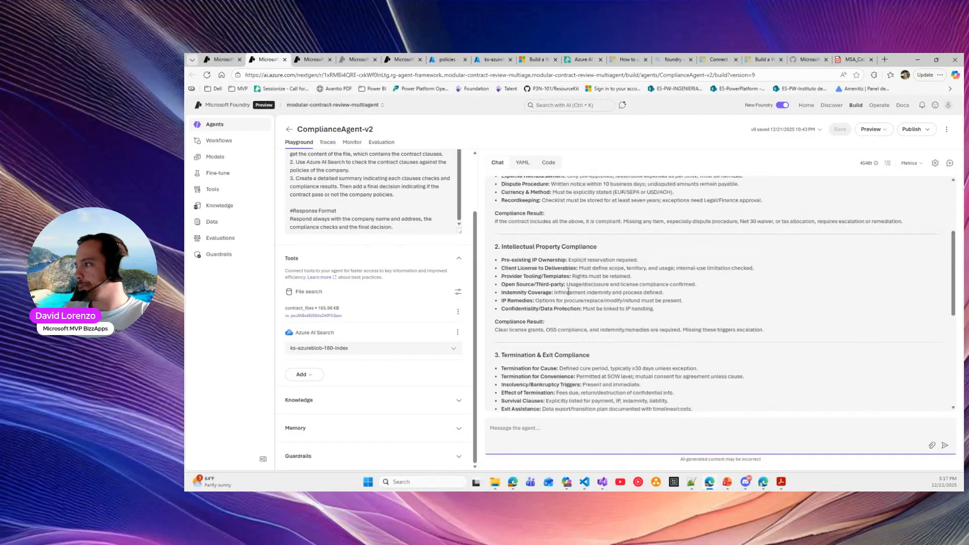
scroll(550, 231, up, 2)
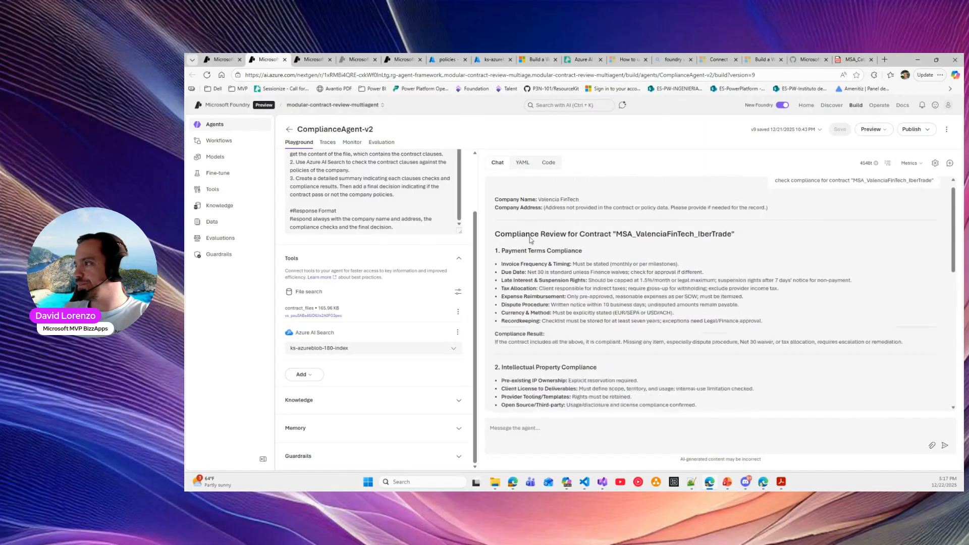
drag(501, 251, 583, 251)
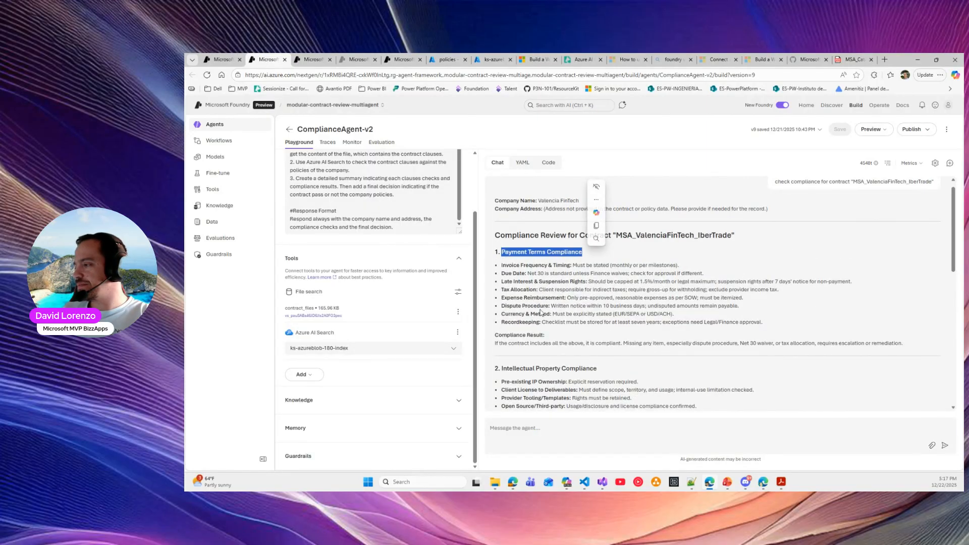
drag(500, 343, 693, 345)
scroll(628, 325, down, 3)
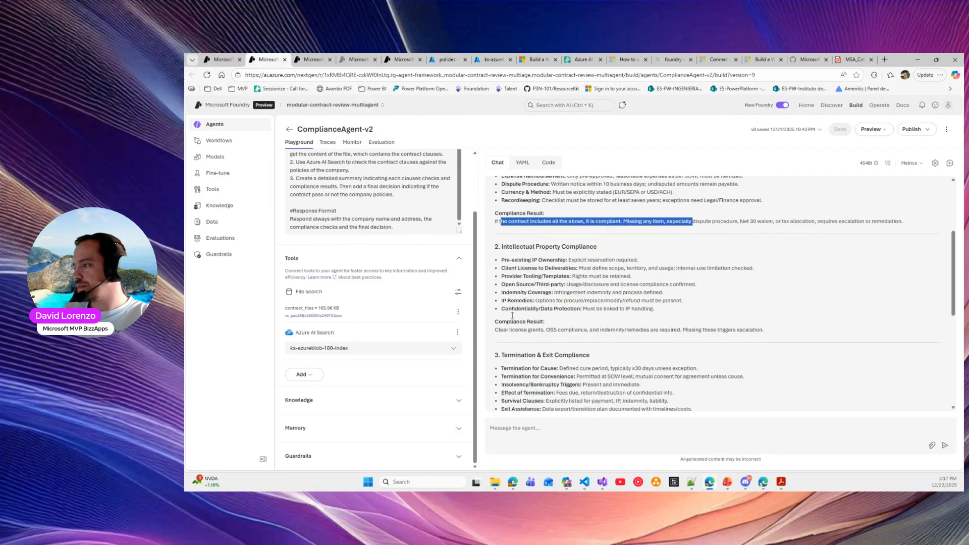
drag(501, 330, 764, 329)
scroll(508, 303, down, 3)
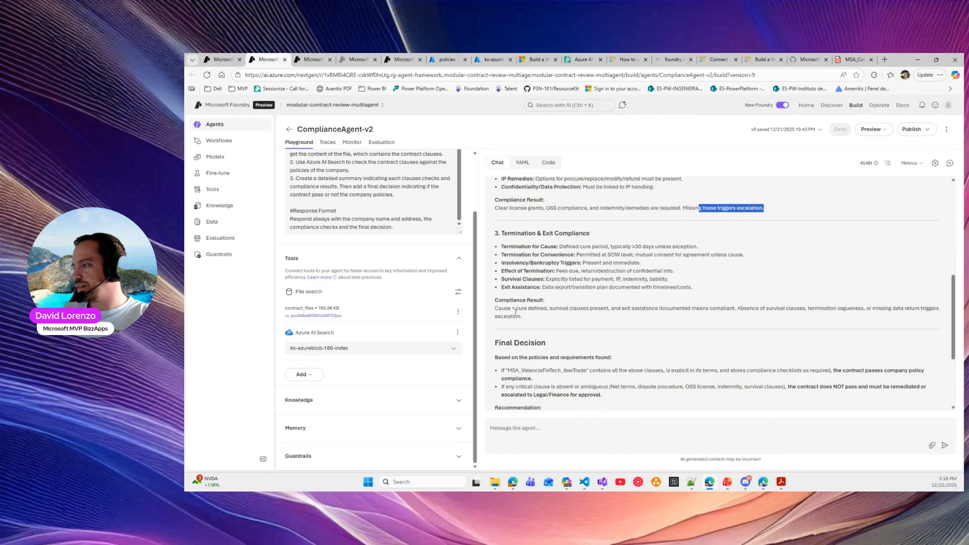
drag(502, 307, 522, 317)
scroll(558, 319, down, 2)
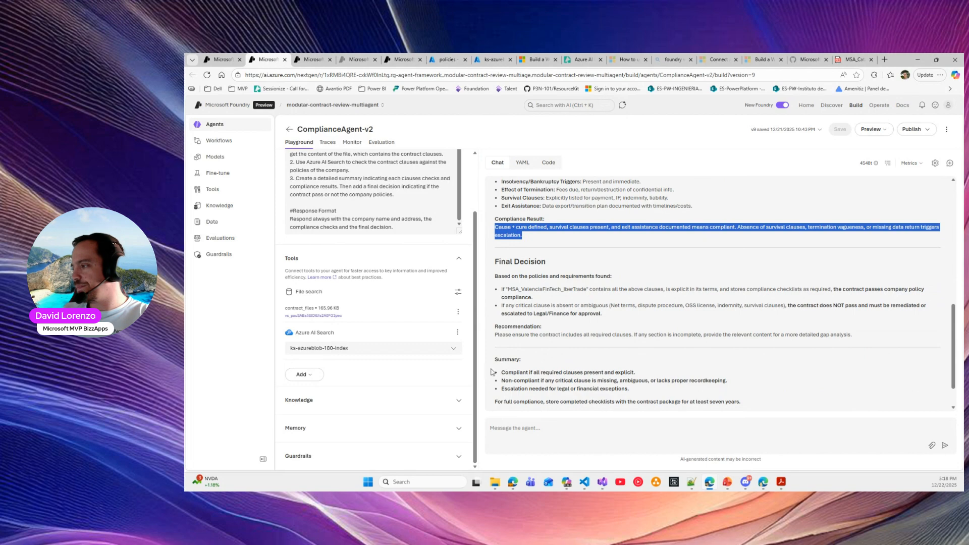
scroll(525, 380, down, 1)
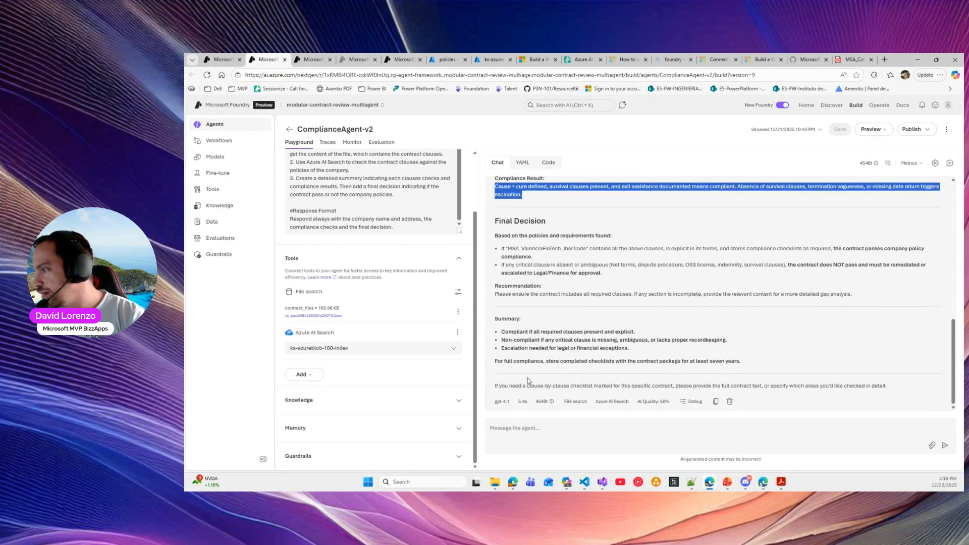
drag(563, 361, 703, 361)
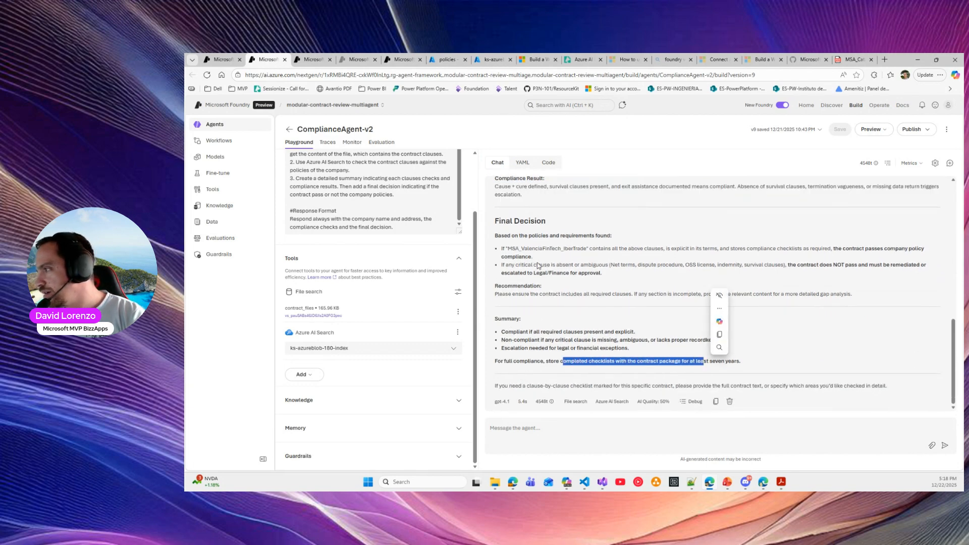
drag(493, 225, 949, 268)
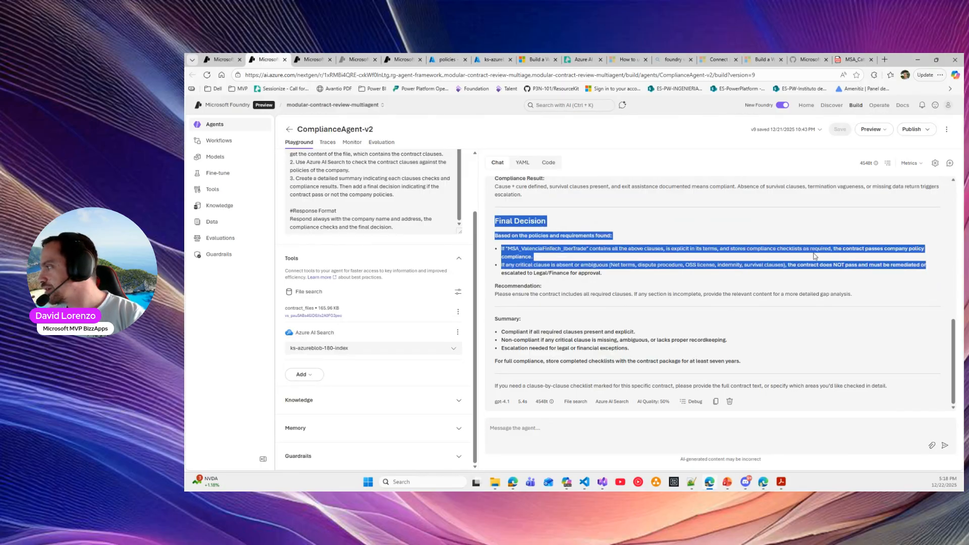
drag(818, 264, 937, 277)
click(854, 257)
drag(836, 248, 929, 252)
click(581, 248)
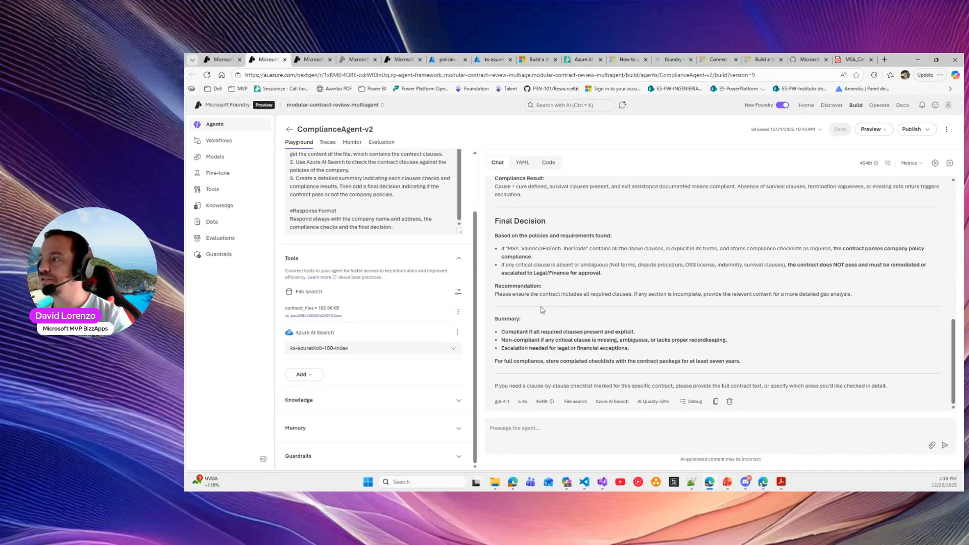
Copy the MSA_NordicDataWorks_PolarLogistics file name from the Contracts folder
click(496, 485)
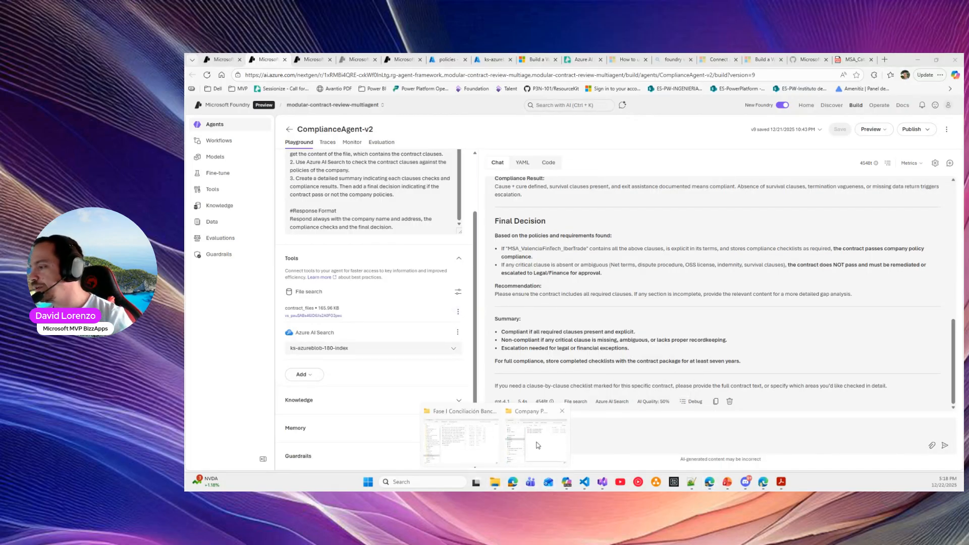
click(535, 443)
click(615, 155)
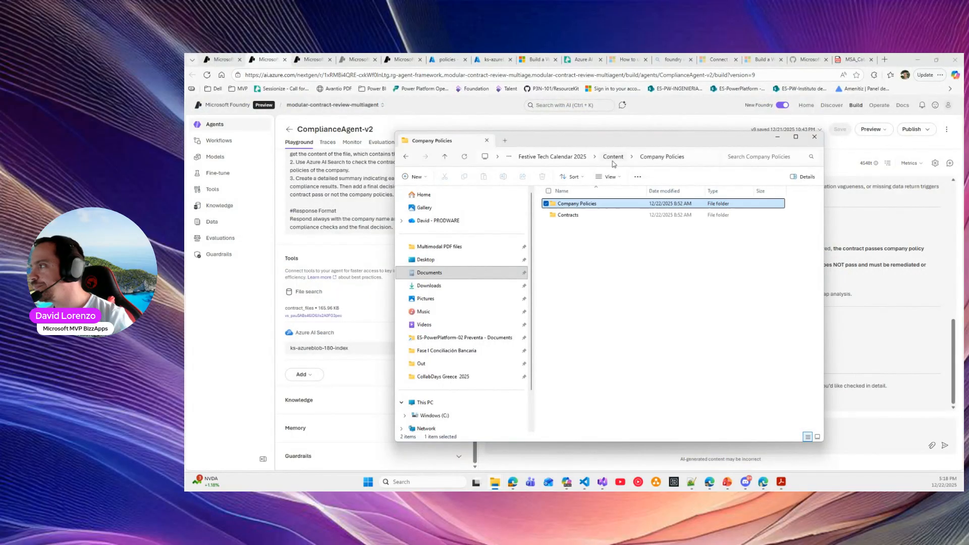
double_click(567, 218)
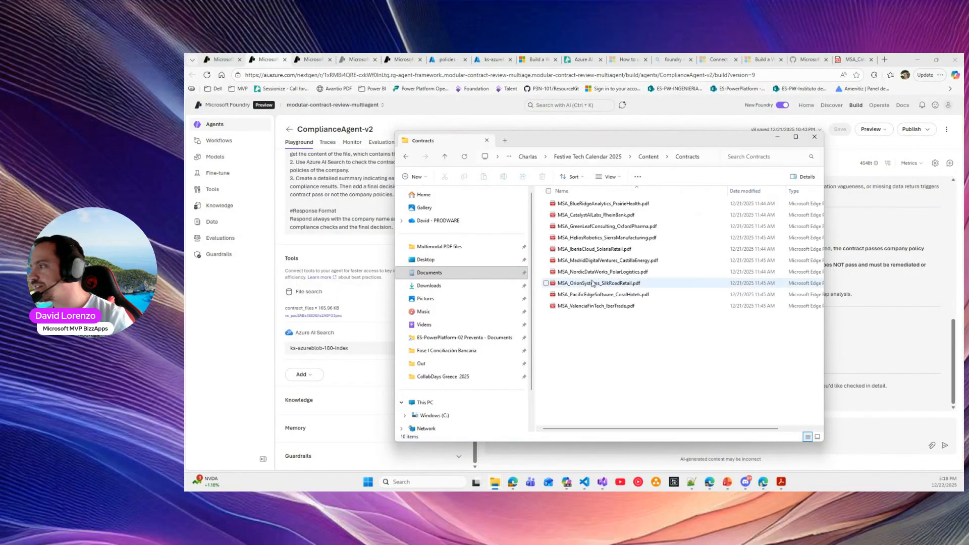
click(590, 273)
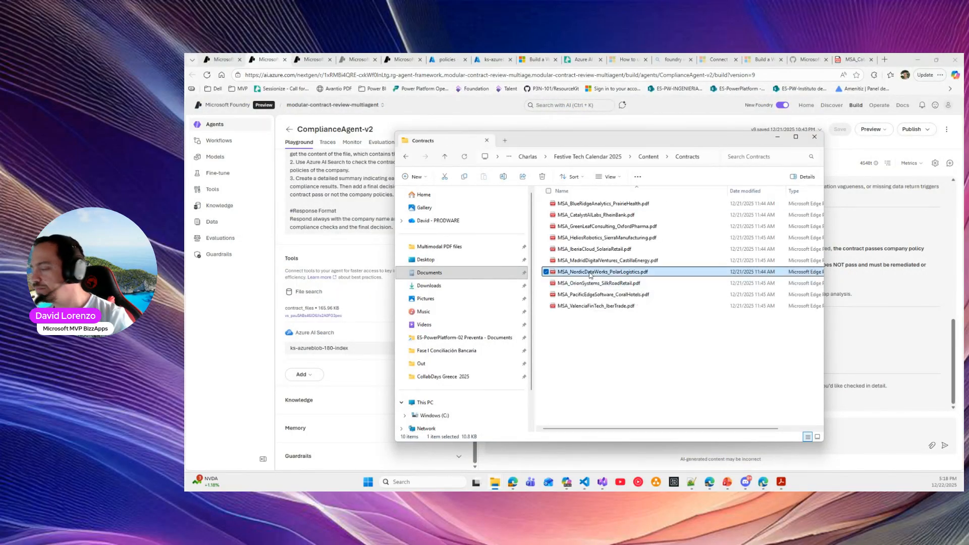
key(F2)
key(ctrl+c)
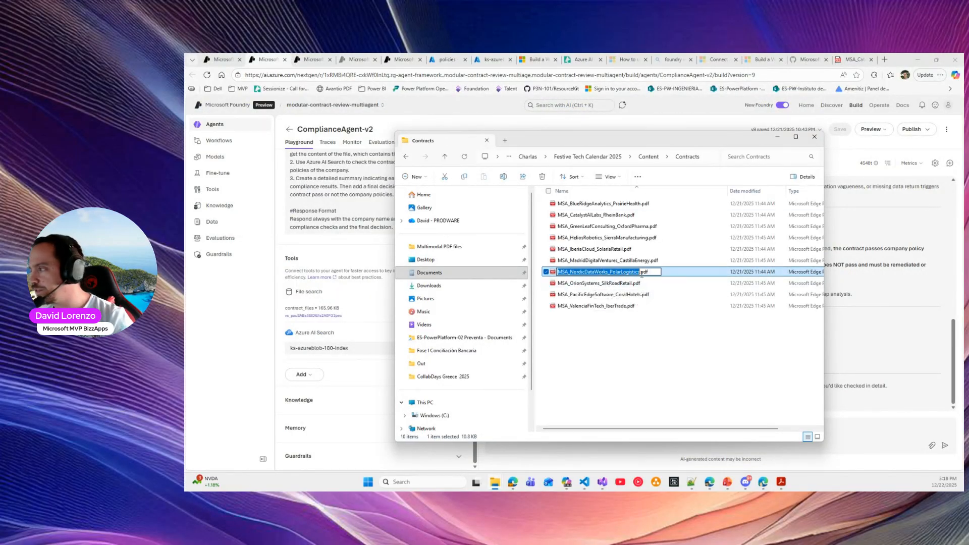
In a new chat, ask the agent to check if the contract complies with company policies
click(836, 431)
click(949, 163)
click(524, 427)
text(check if con)
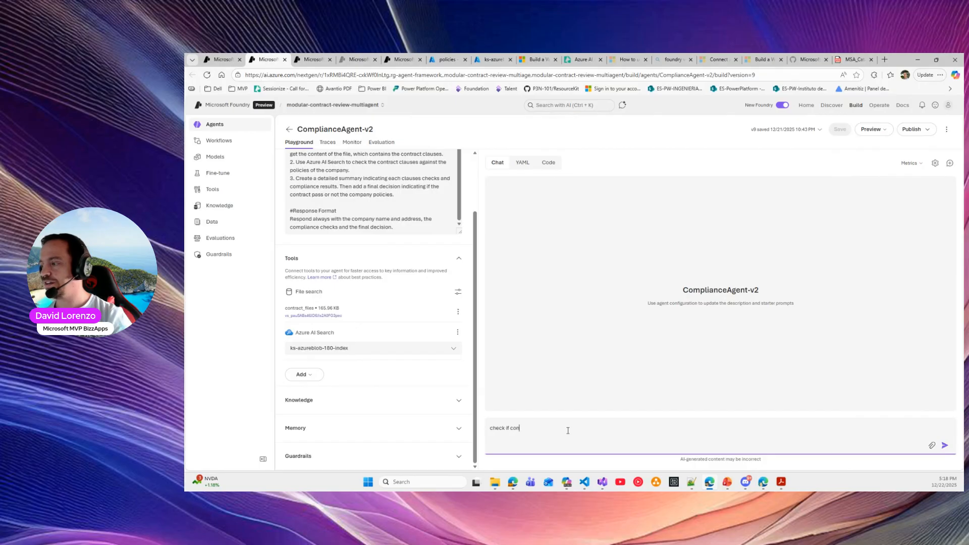
text(tract ")
key(ctrl+v)
text(")
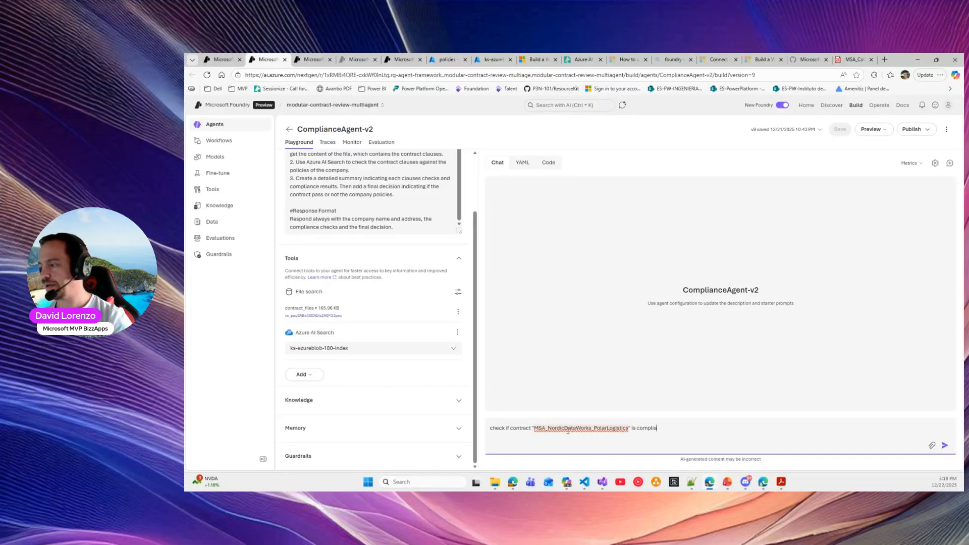
text(company policies)
key(Return)
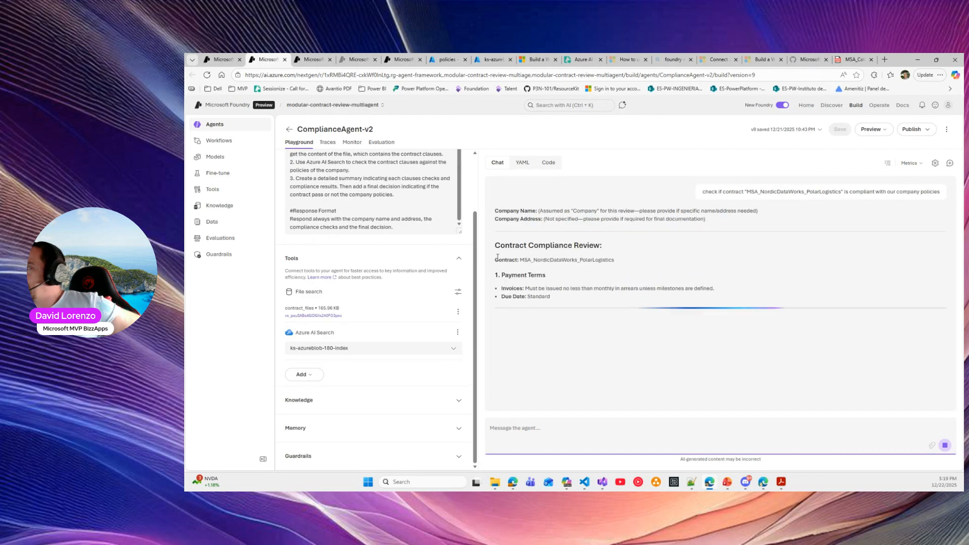
Check the thread details and note the review says the NordicDataWorks contract passes compliance
click(888, 164)
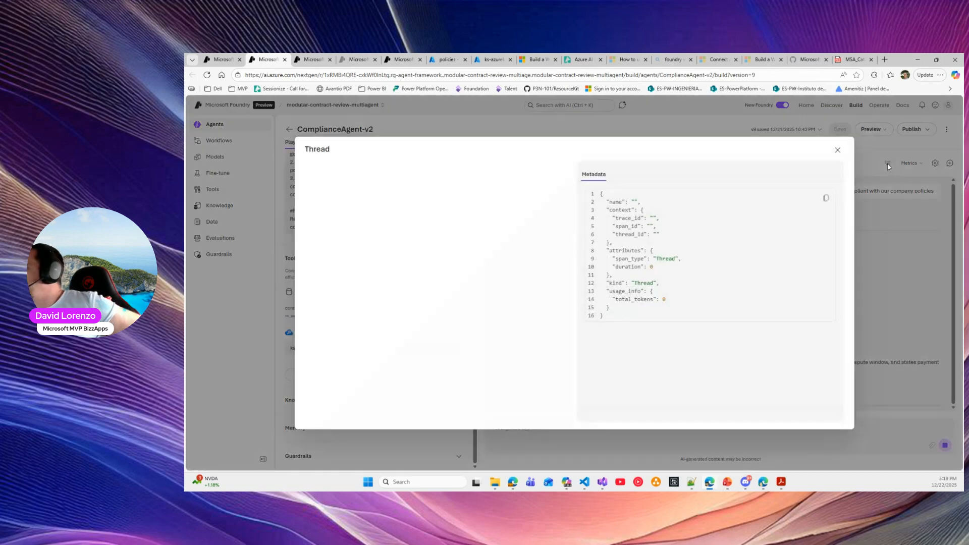
click(837, 151)
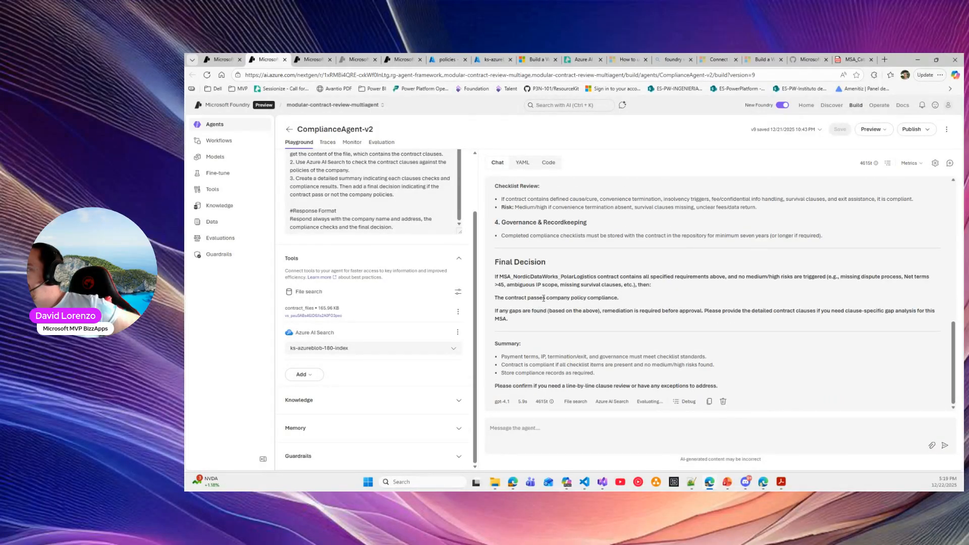
drag(496, 298, 631, 302)
click(658, 306)
scroll(841, 218, up, 3)
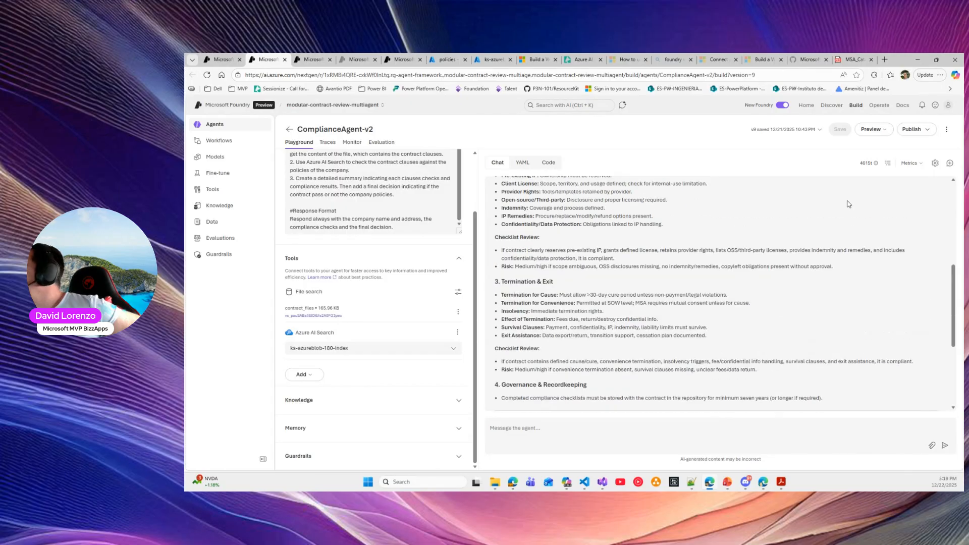
Inspect the file_search and azure_ai_search tool calls in the conversation trace
click(891, 163)
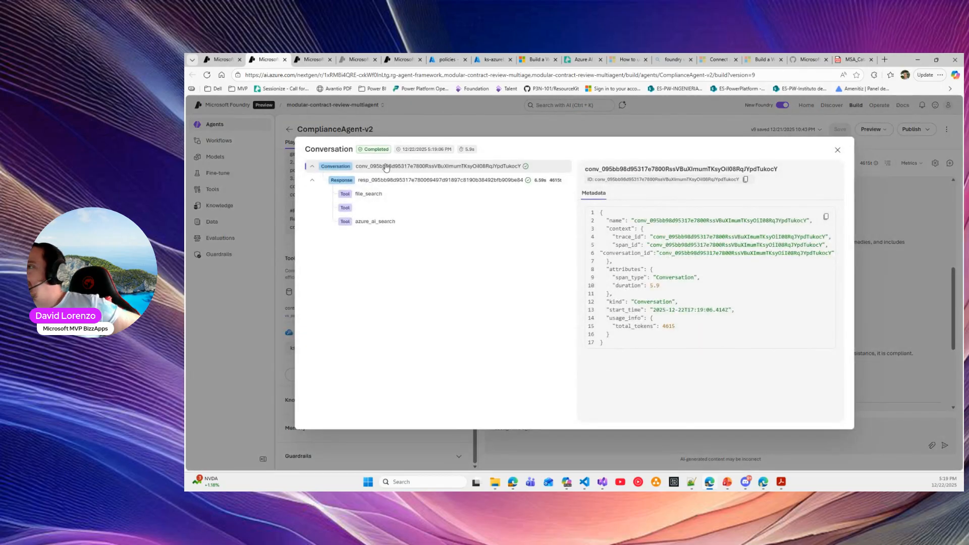
click(368, 194)
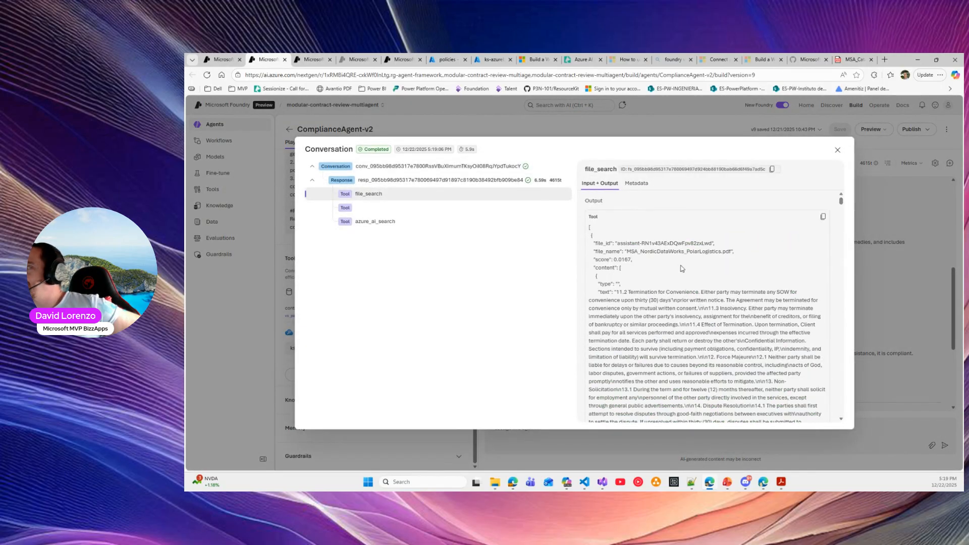
scroll(690, 270, down, 10)
scroll(691, 270, up, 10)
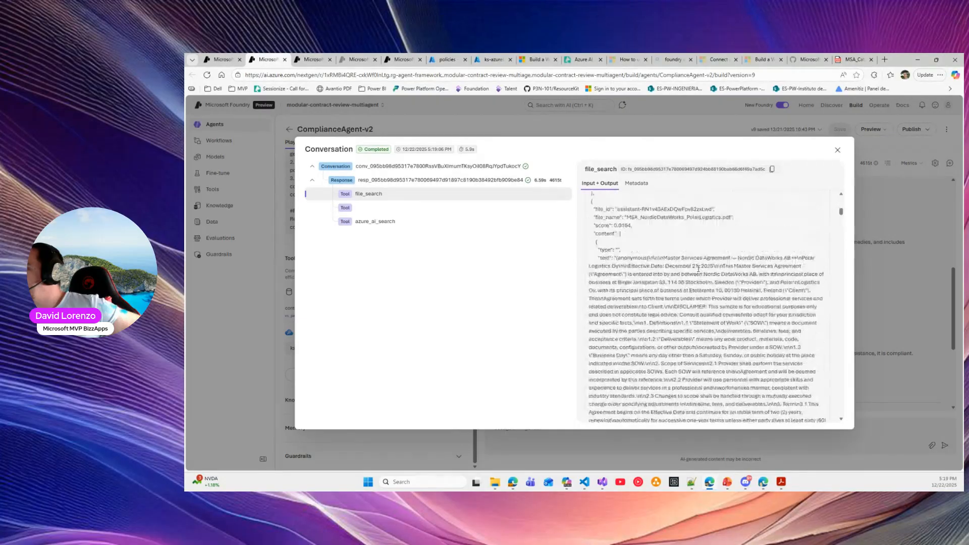
drag(642, 244, 700, 251)
click(700, 250)
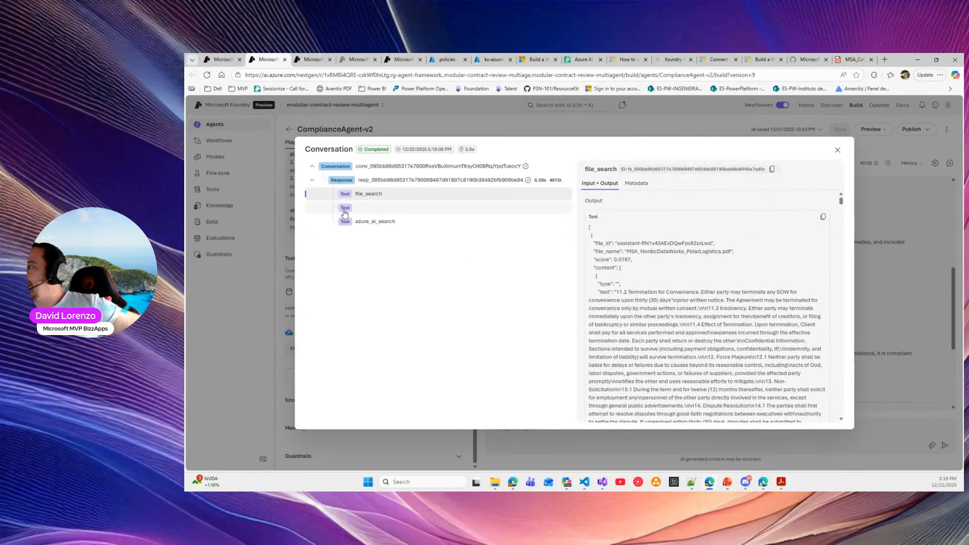
click(370, 225)
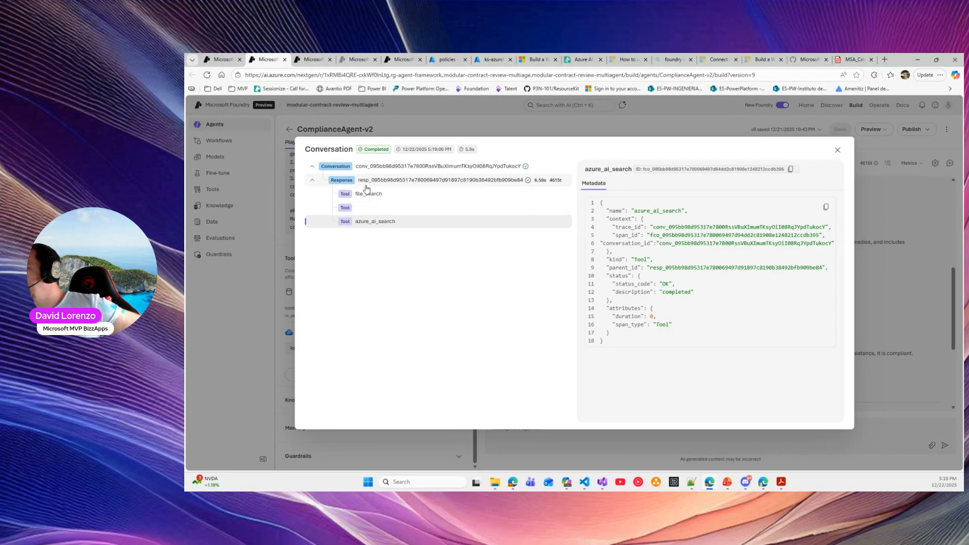
click(837, 150)
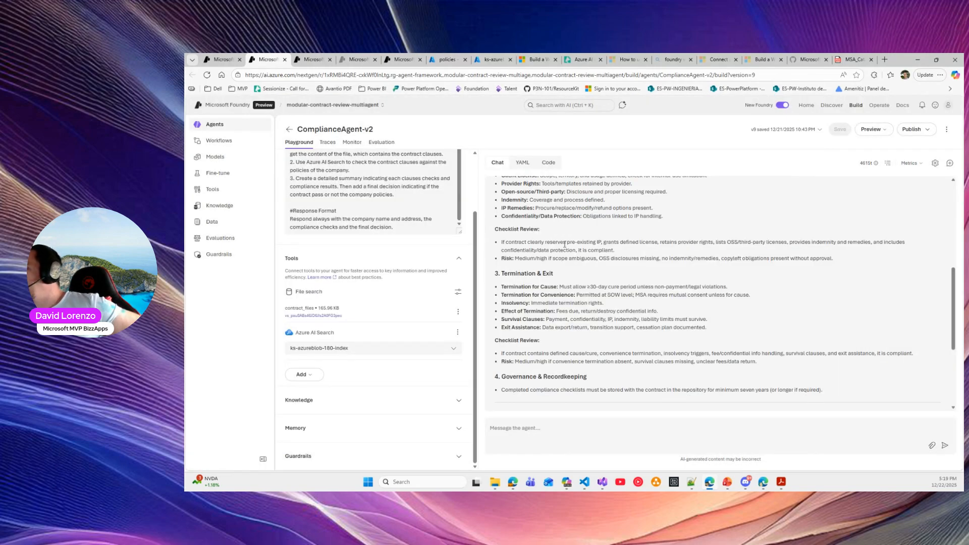
Review the termination checklist and add Code interpreter to the agent's tools
drag(500, 344, 801, 363)
scroll(656, 333, down, 3)
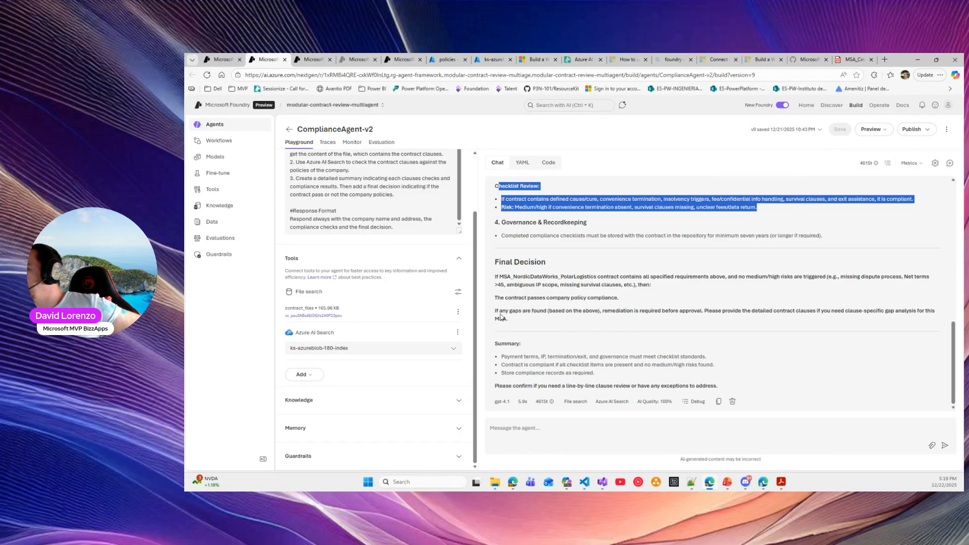
scroll(499, 316, up, 15)
scroll(533, 245, down, 12)
click(301, 375)
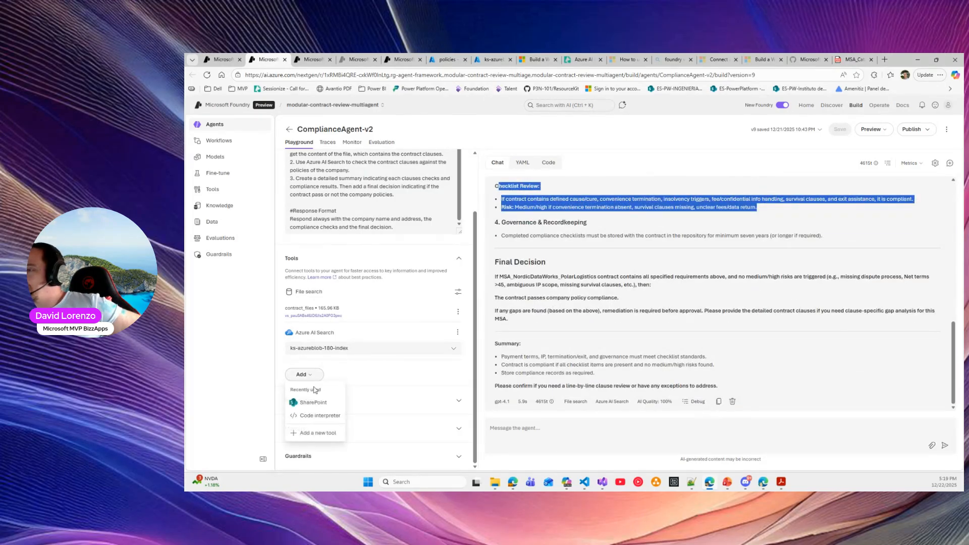
click(313, 417)
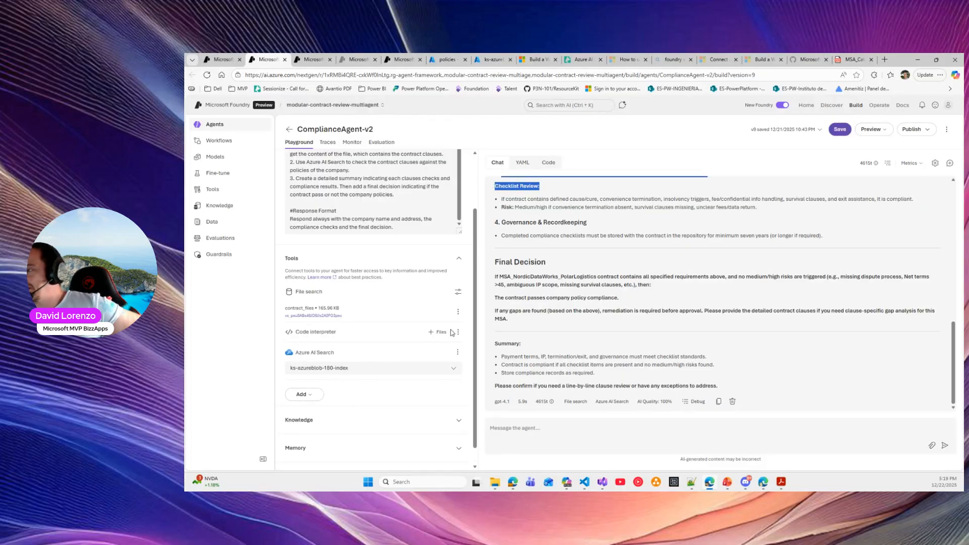
Add instruction step 4, 'Create a chart of policies compliance checks.', and copy the earlier question
click(404, 196)
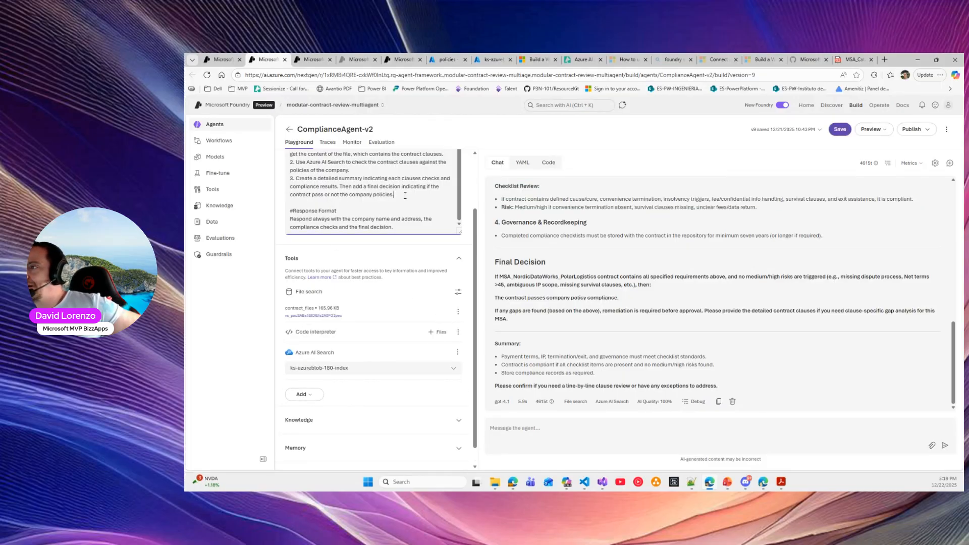
key(Return)
text(4)
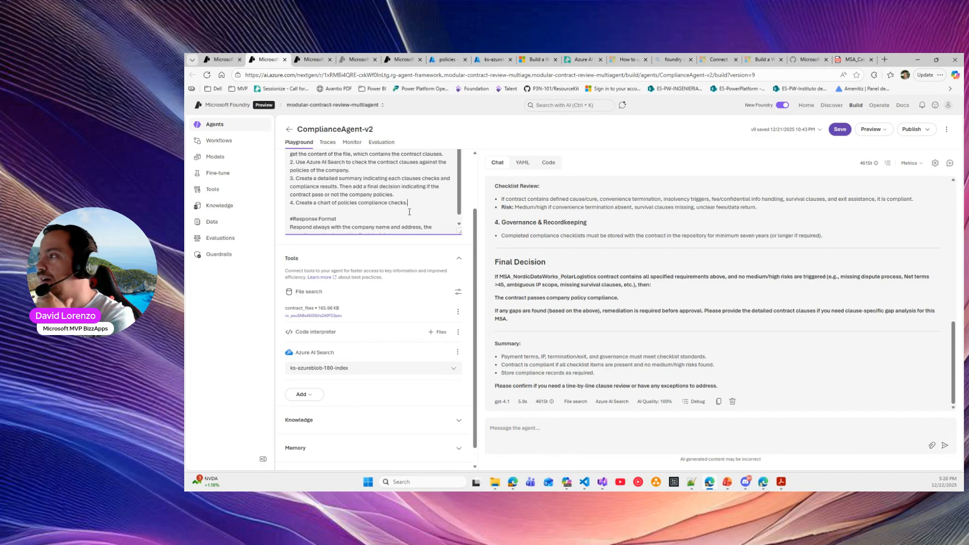
scroll(832, 364, up, 10)
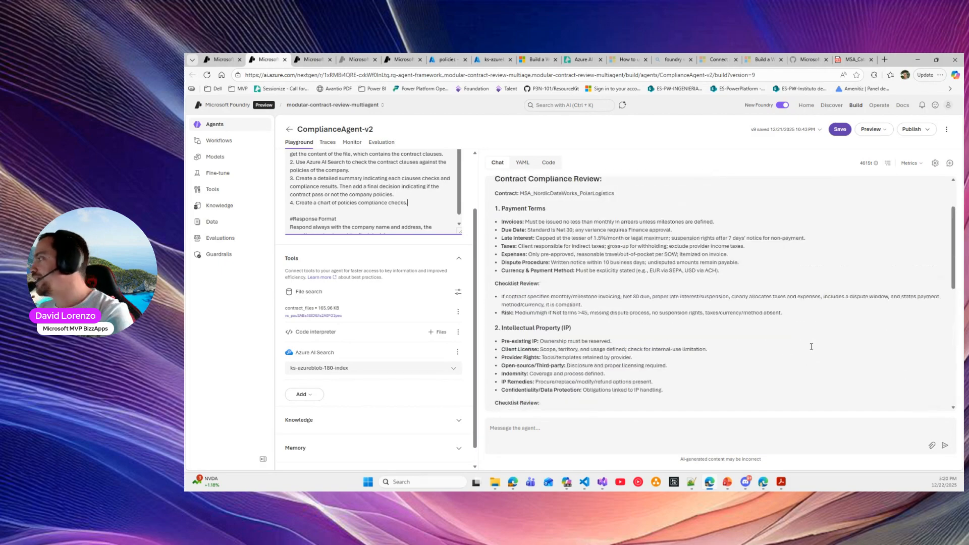
double_click(743, 192)
triple_click(744, 192)
key(ctrl+c)
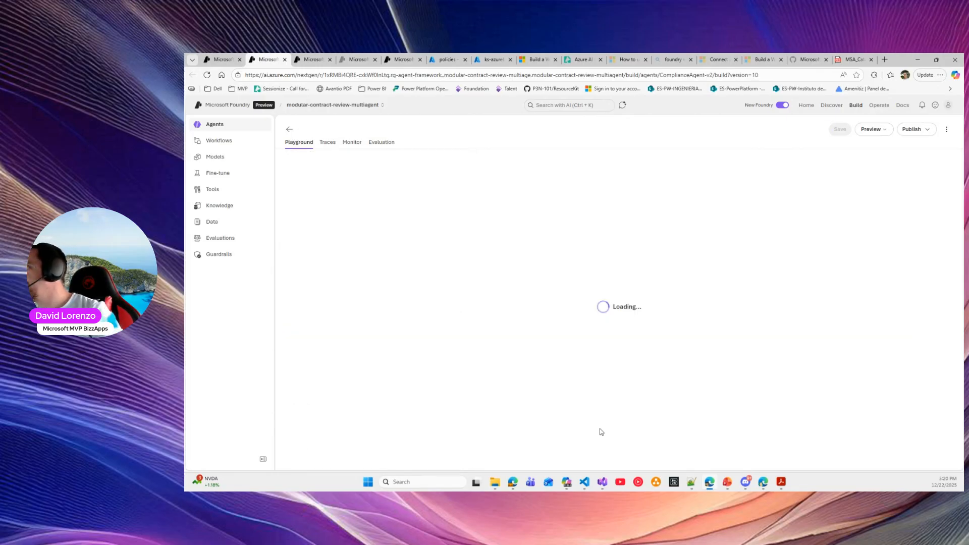
Rerun the MSA_NordicDataWorks_PolarLogistics compliance question in a fresh chat and review the answer
click(600, 429)
key(ctrl+v)
key(BackSpace)
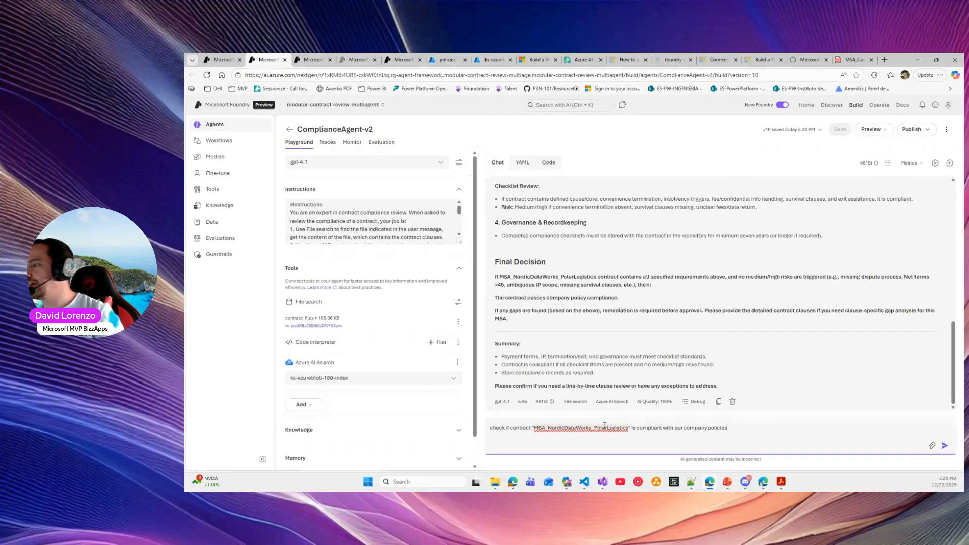
click(949, 163)
click(749, 430)
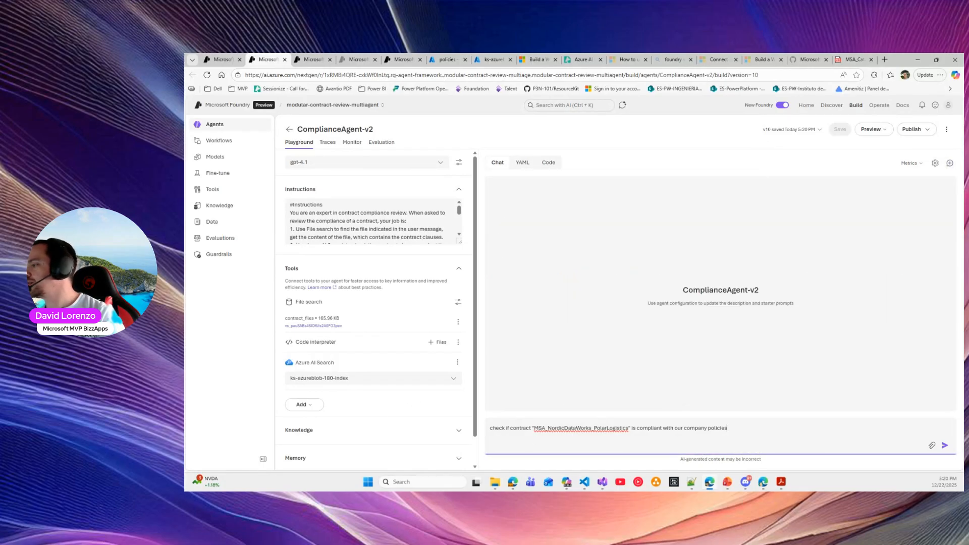
click(945, 447)
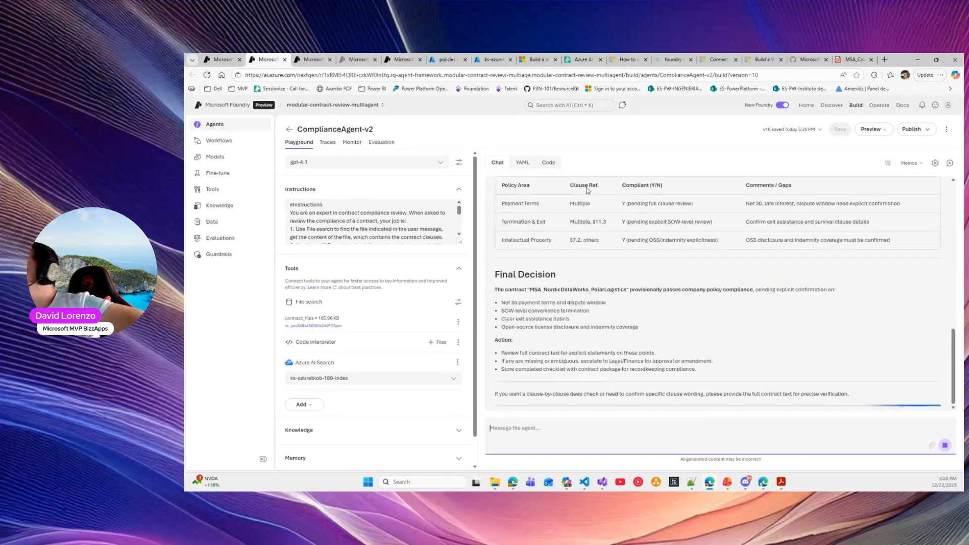
scroll(550, 289, up, 2)
drag(494, 238, 665, 246)
scroll(665, 245, down, 2)
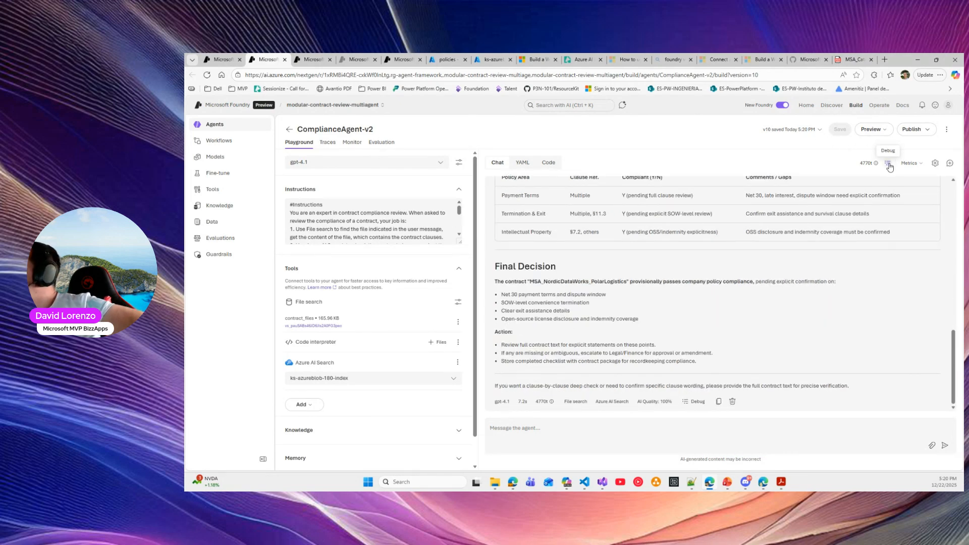
scroll(296, 233, down, 3)
scroll(307, 232, down, 3)
Change step 4 to 'Using code interpreter, create a bar chart of policies compliance checks.'
click(296, 205)
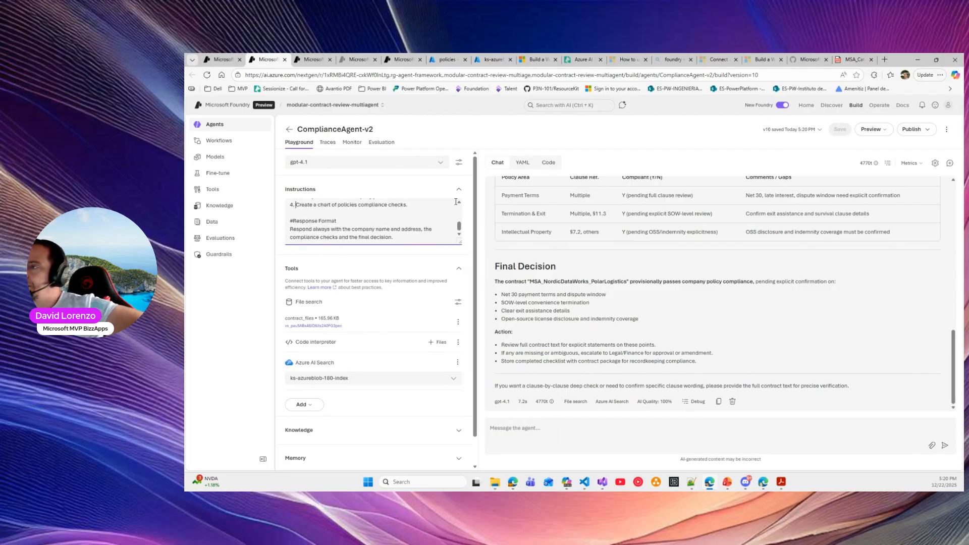
text(Usi)
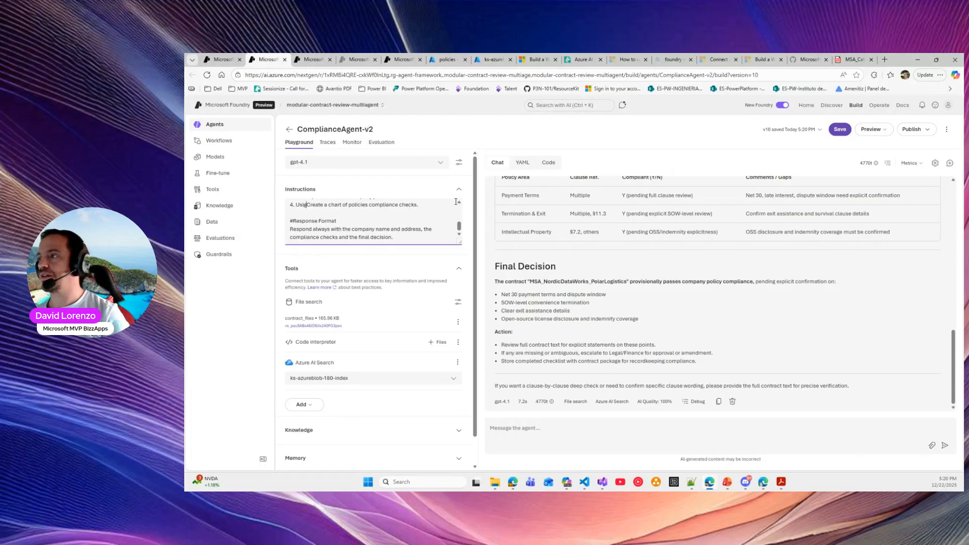
text(ng code interpreter,)
key(Delete)
text(c)
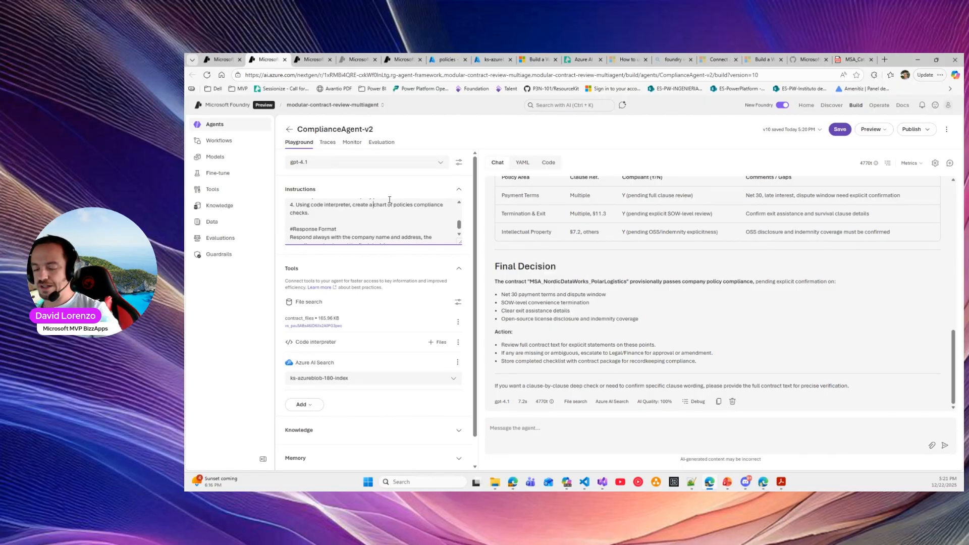
text(bar)
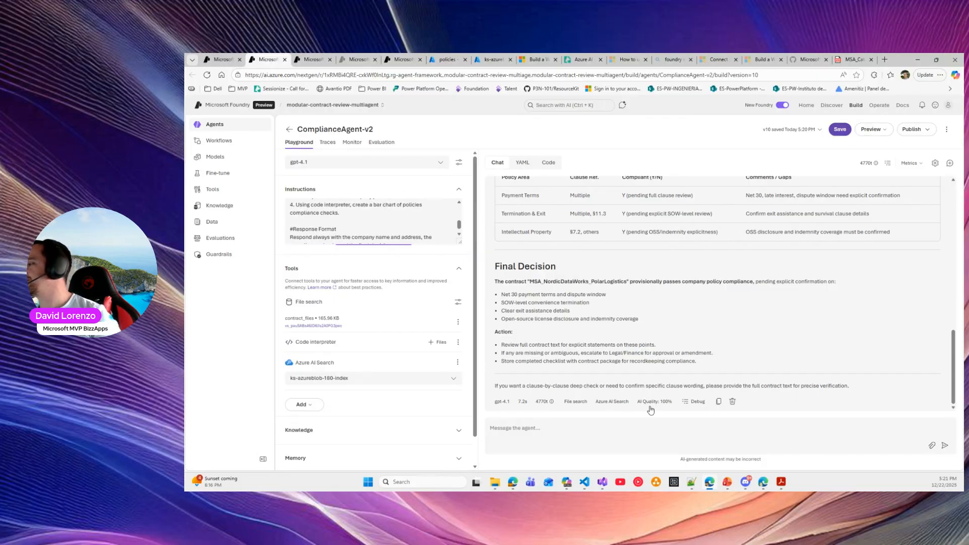
scroll(824, 215, up, 15)
triple_click(837, 193)
key(ctrl+c)
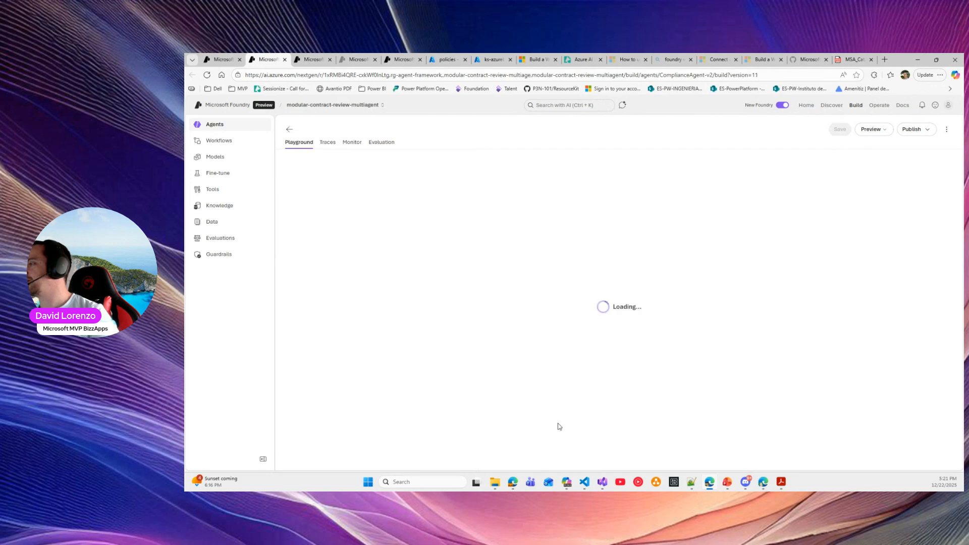
Resend the compliance question, then download and view the policy compliance bar chart
click(539, 429)
key(ctrl+v)
key(Return)
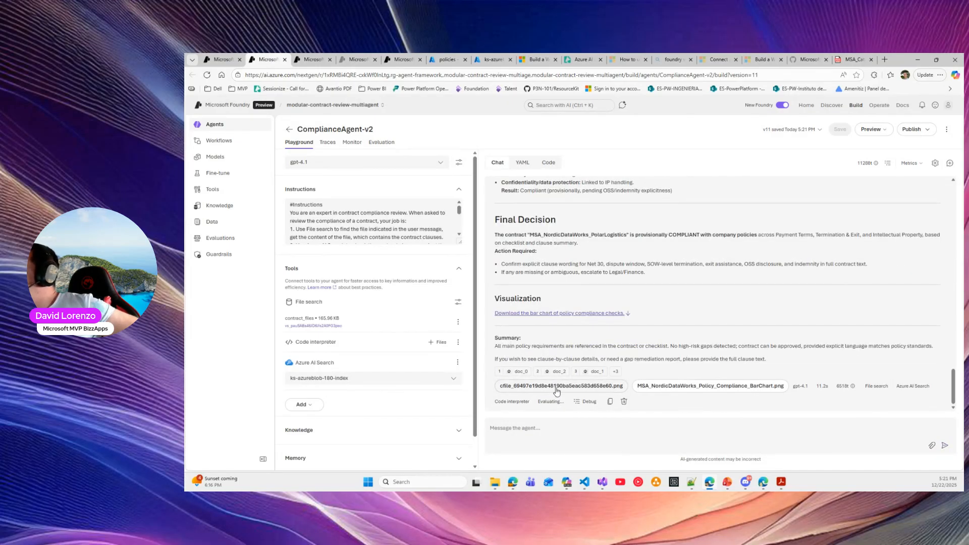
click(706, 386)
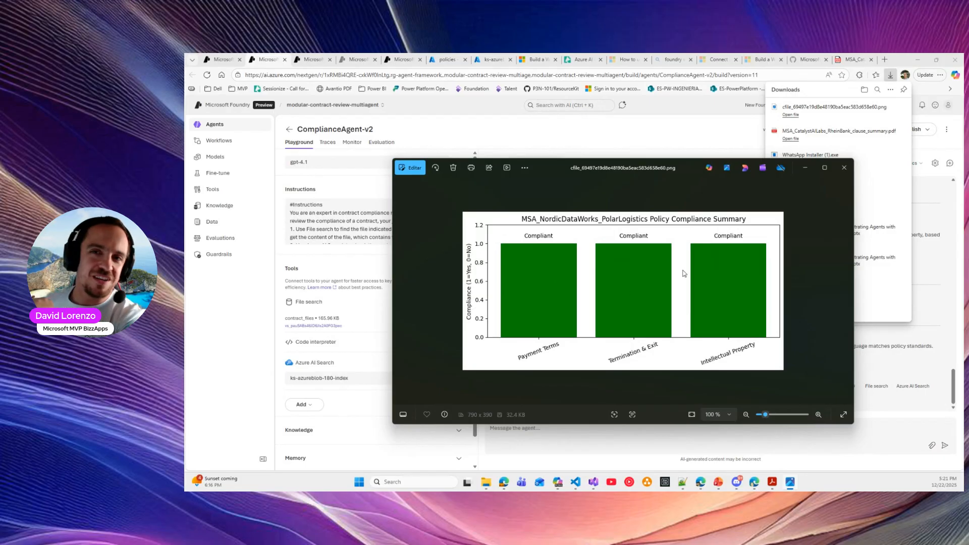
click(844, 167)
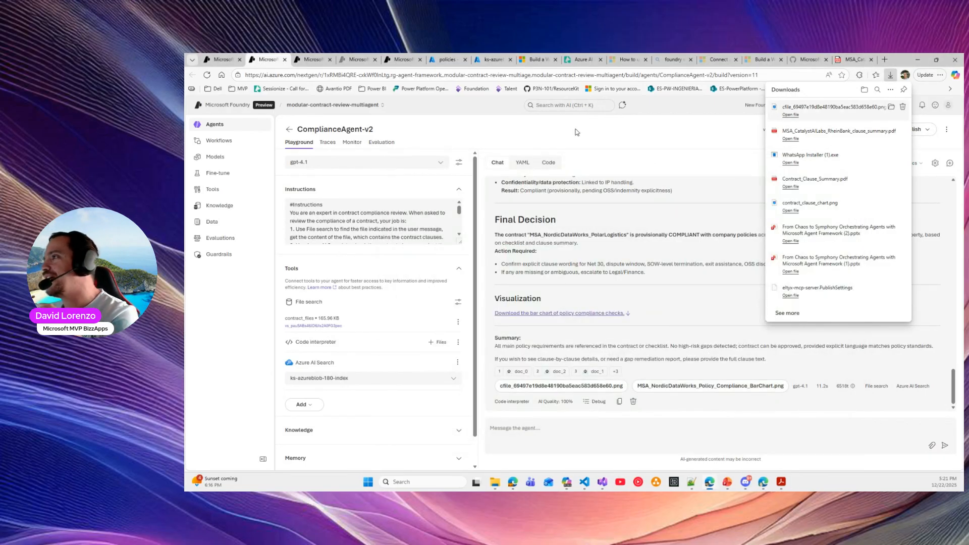
click(733, 131)
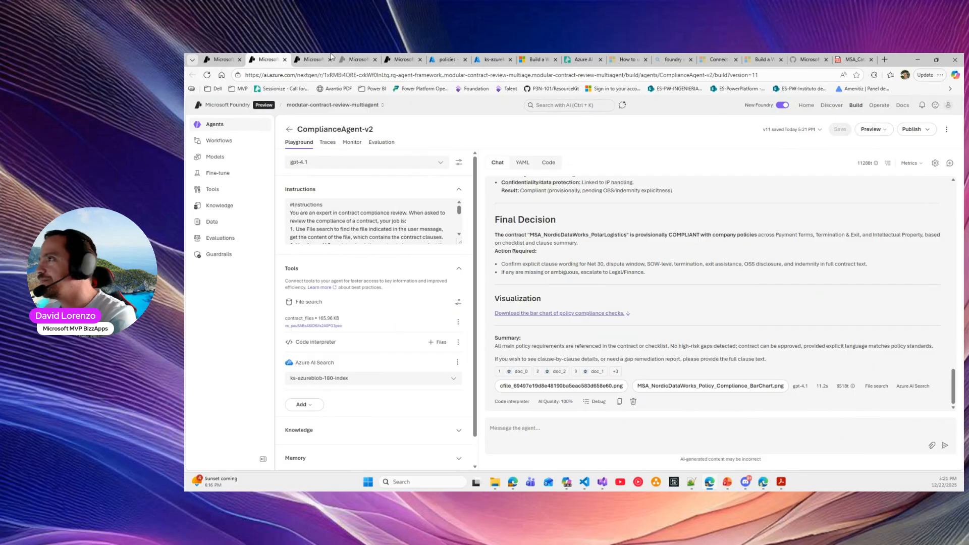
click(219, 57)
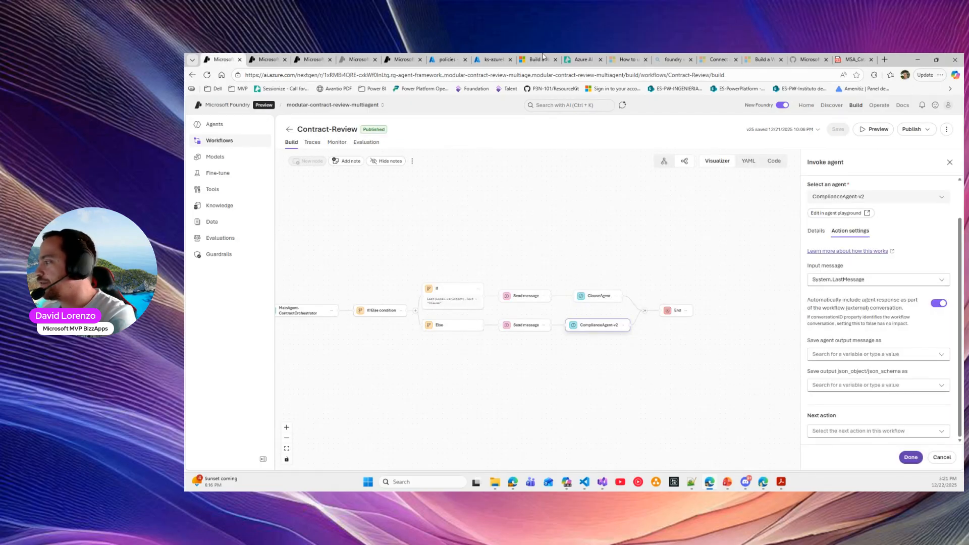
Run the NordicDataWorks compliance question in the Contract-Review preview; note the 1.00 IP score and compliant decision
click(265, 58)
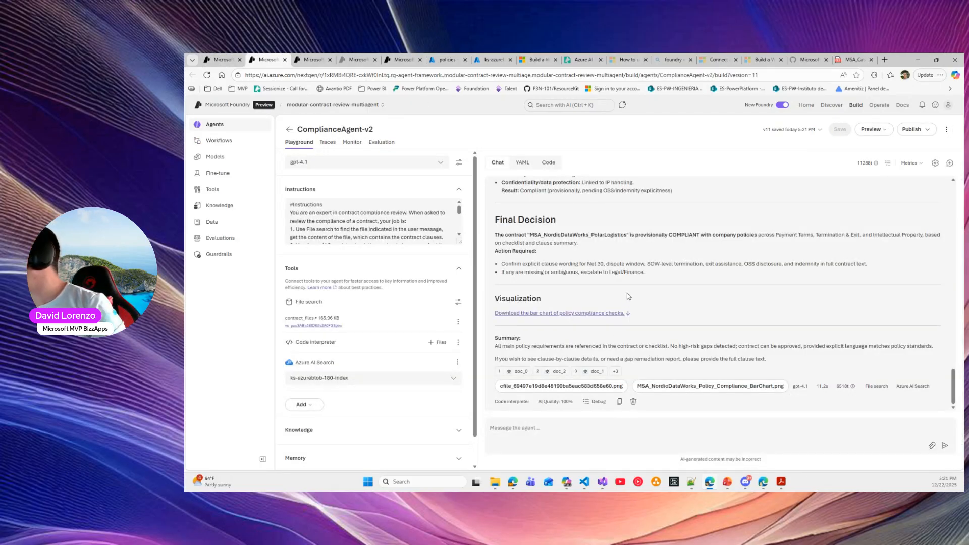
scroll(627, 297, up, 20)
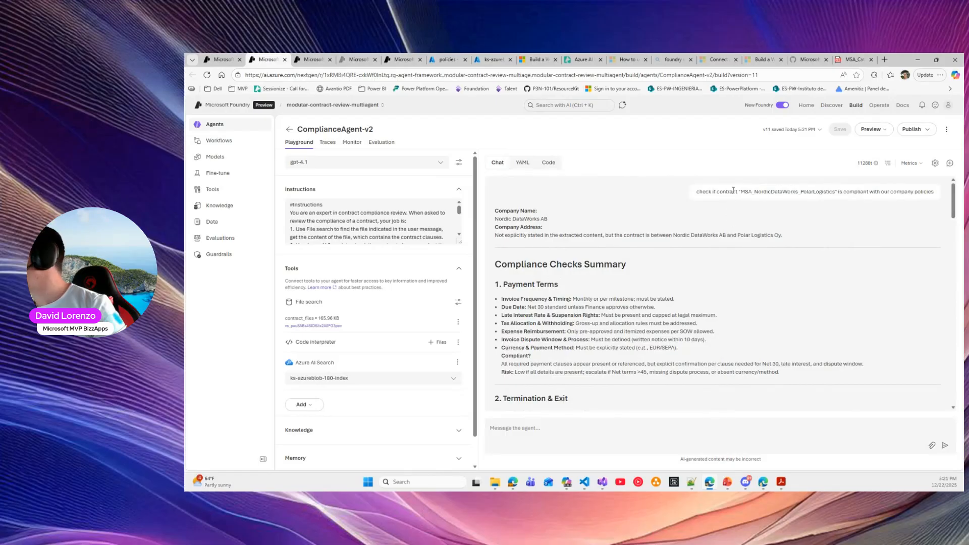
triple_click(733, 190)
key(ctrl+c)
click(220, 57)
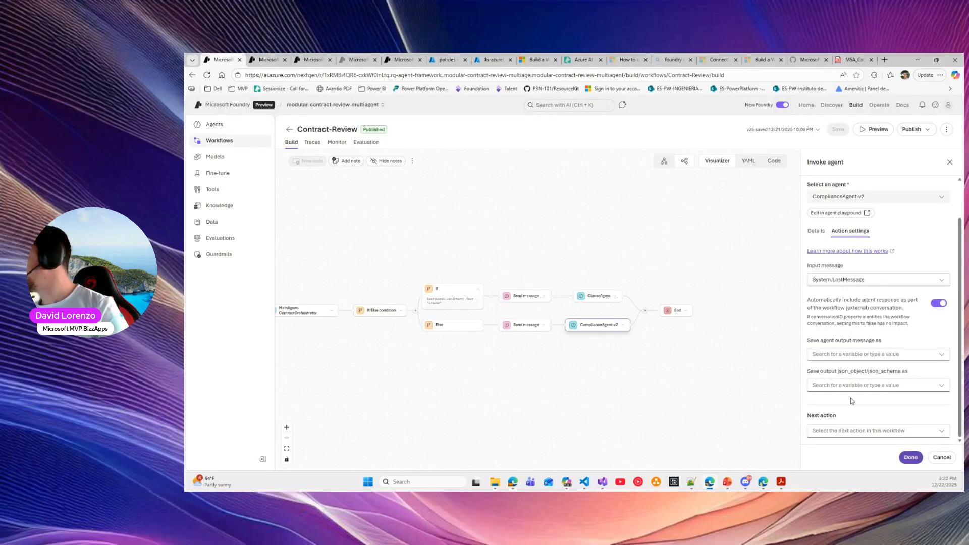
click(949, 163)
click(874, 129)
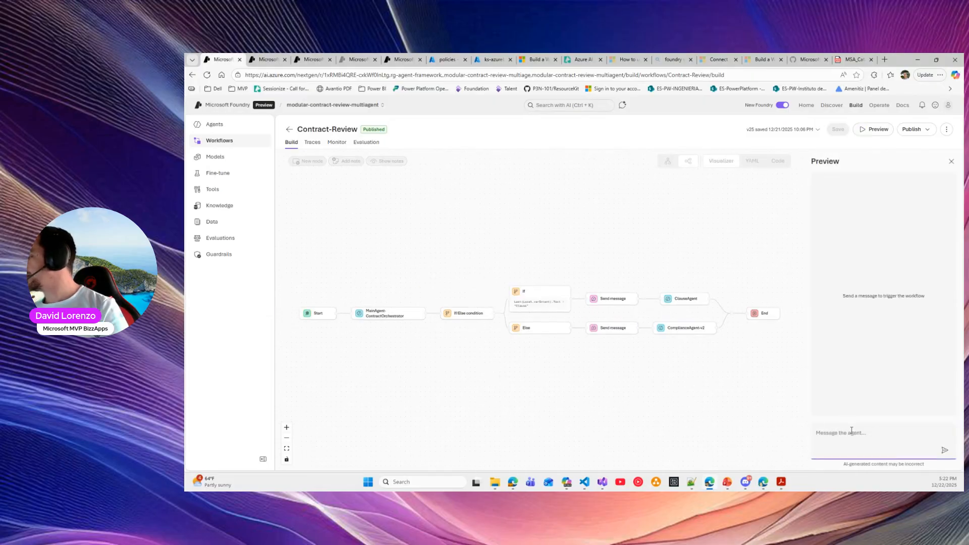
key(ctrl+v)
key(Return)
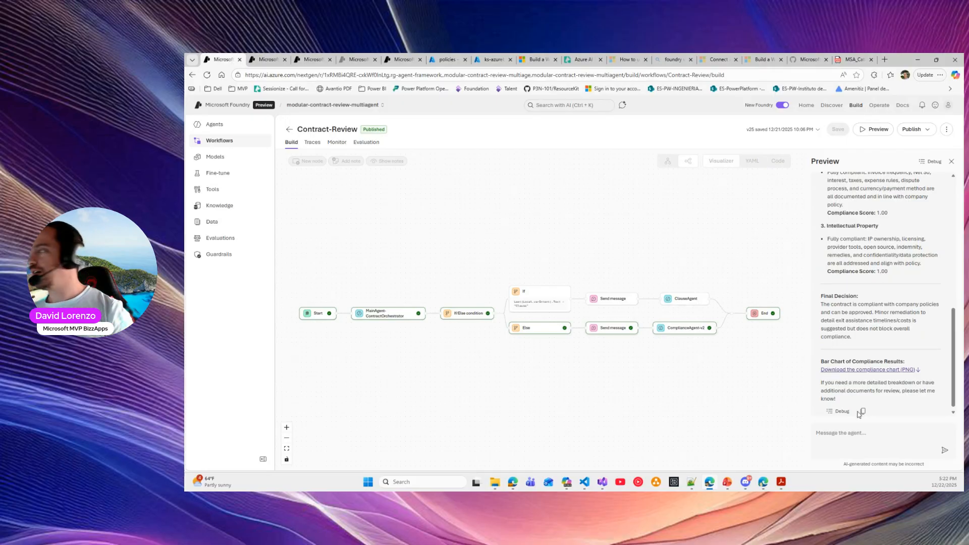
drag(894, 274, 808, 273)
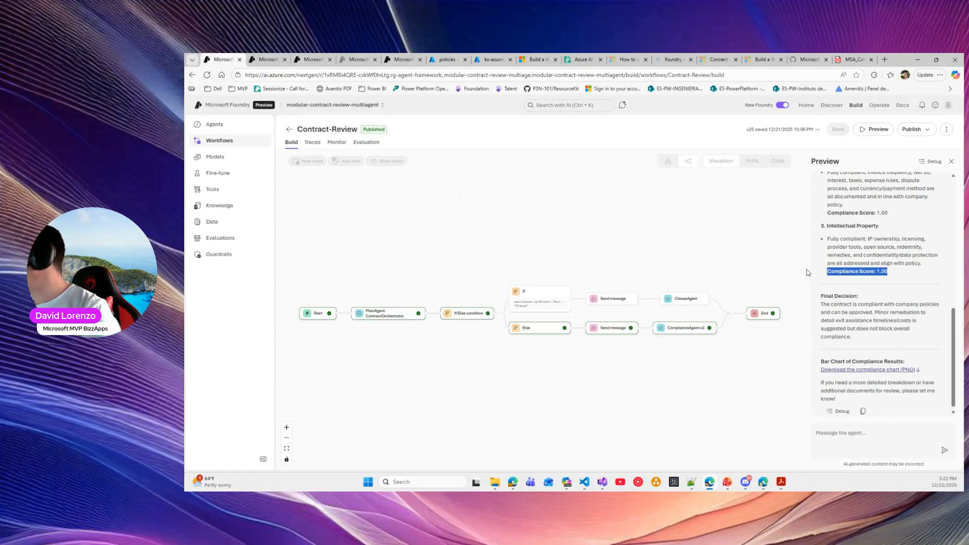
drag(853, 305, 882, 311)
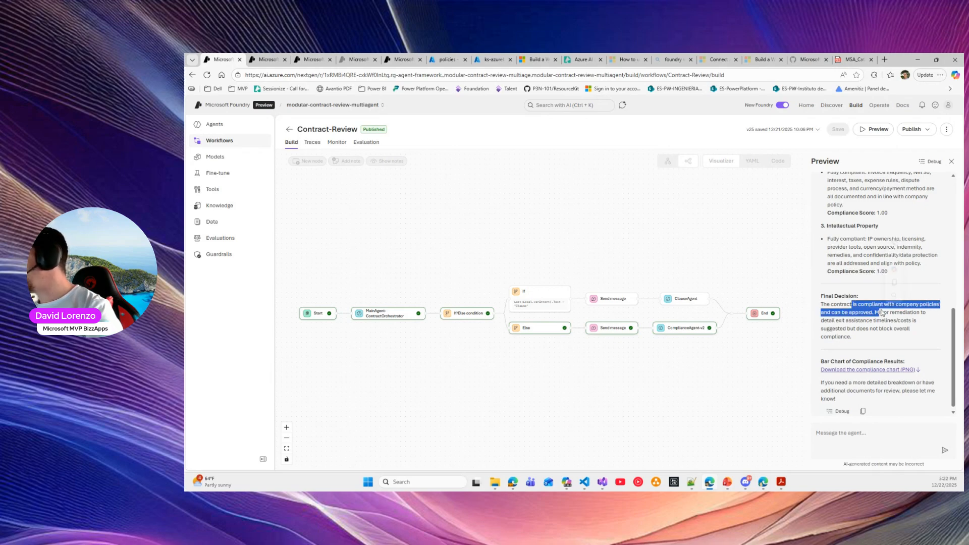
scroll(869, 318, up, 6)
scroll(868, 319, up, 1)
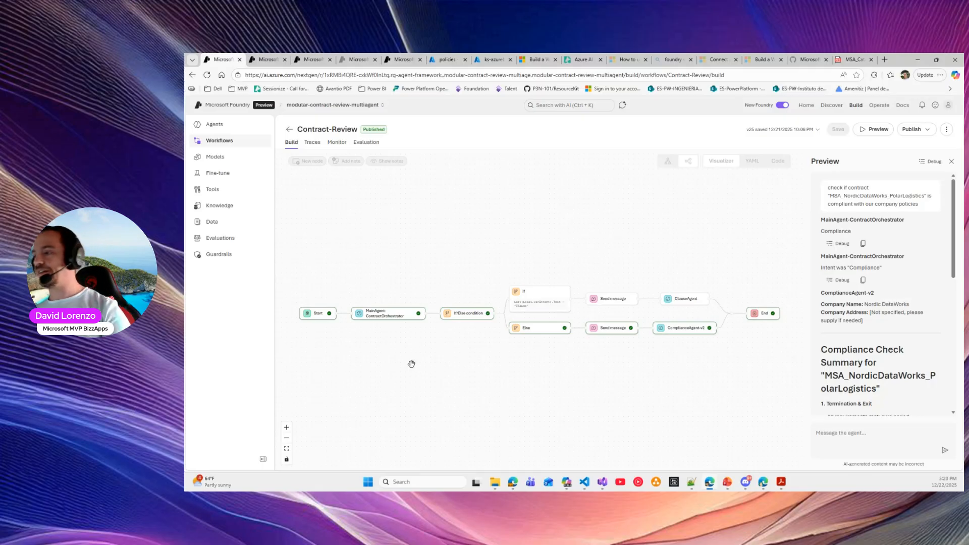
Advance the slideshow to the Resources slide with Foundry workflow links
key(alt+Tab)
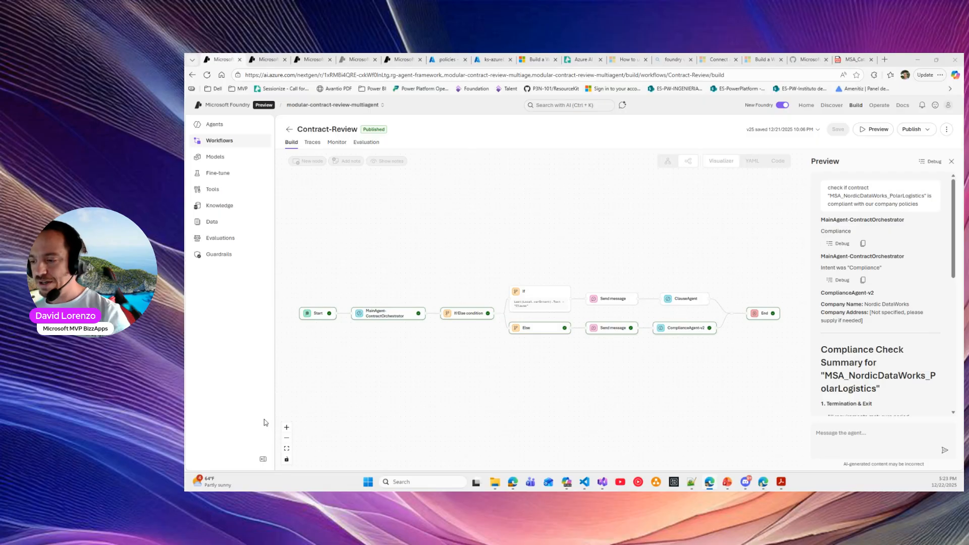
key(alt+Tab)
click(752, 319)
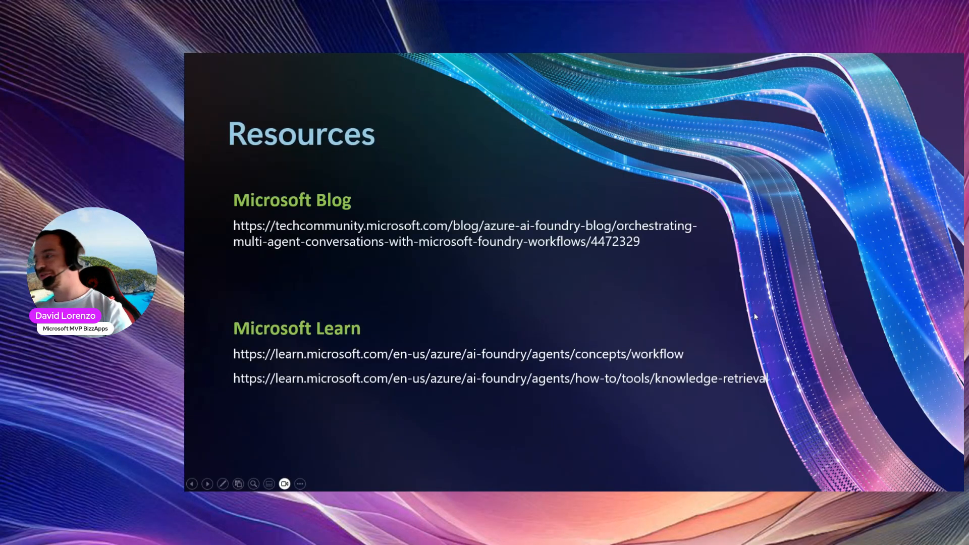